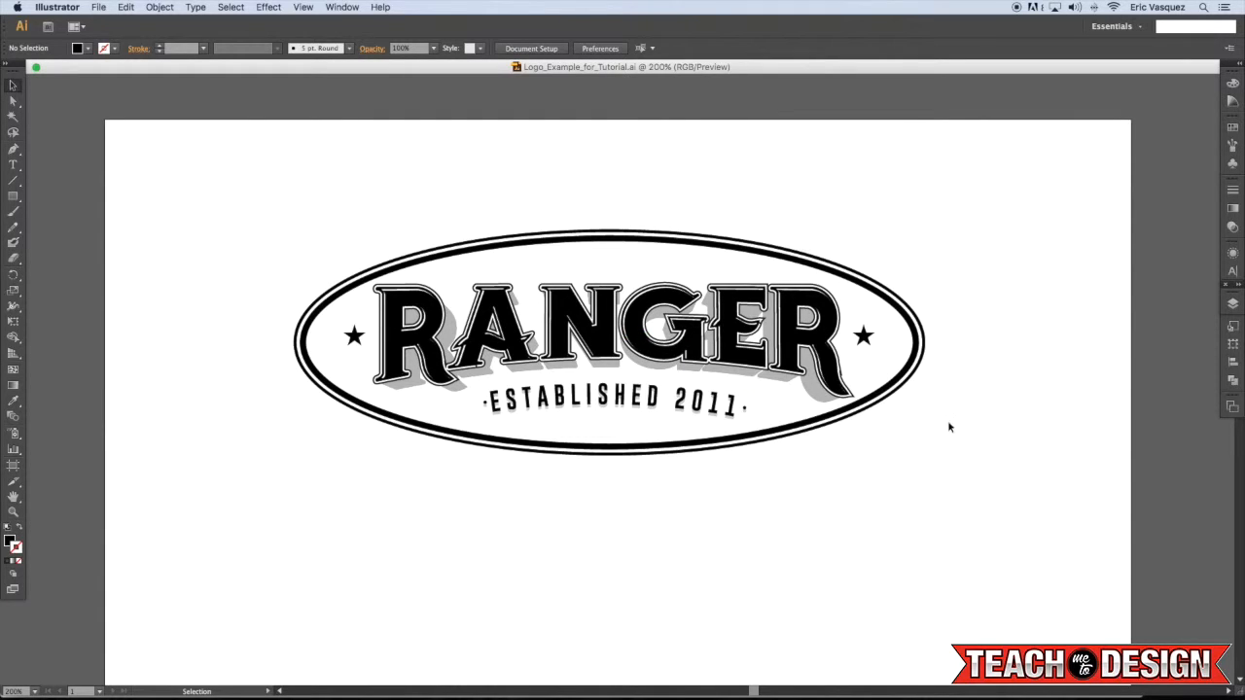
Group all the artwork of the black RANGER logo and clear the selection
key("super+a")
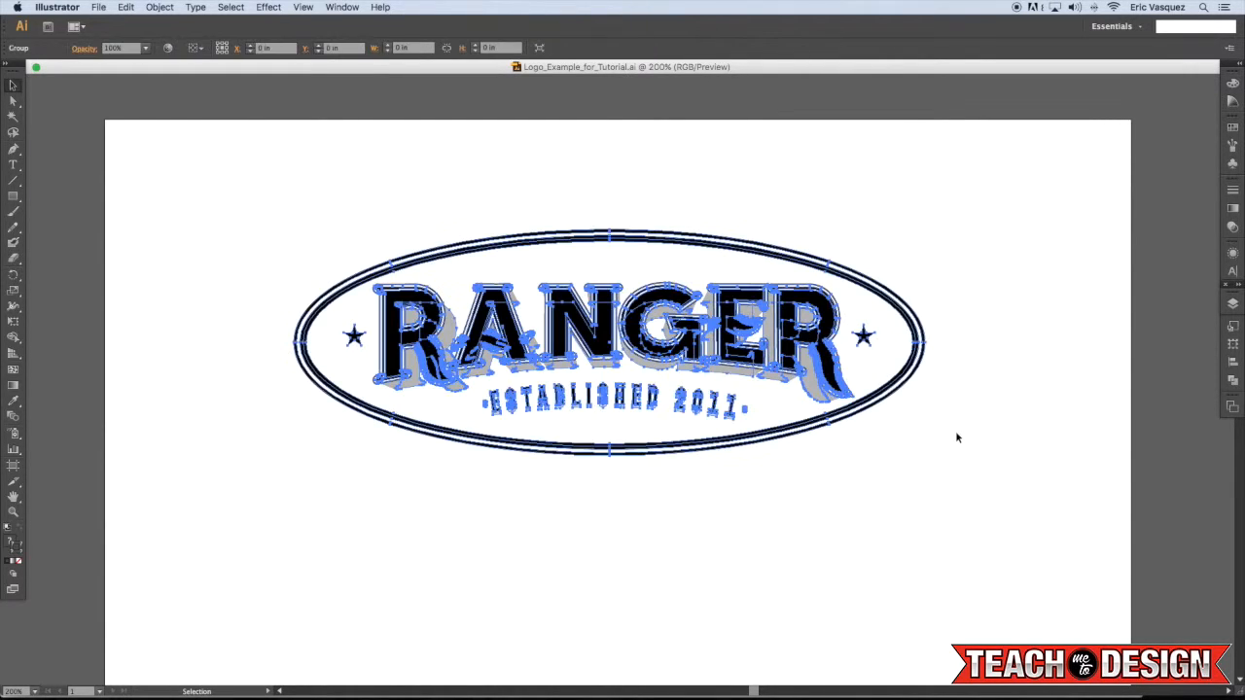
key("super+g")
key("super+shift+a")
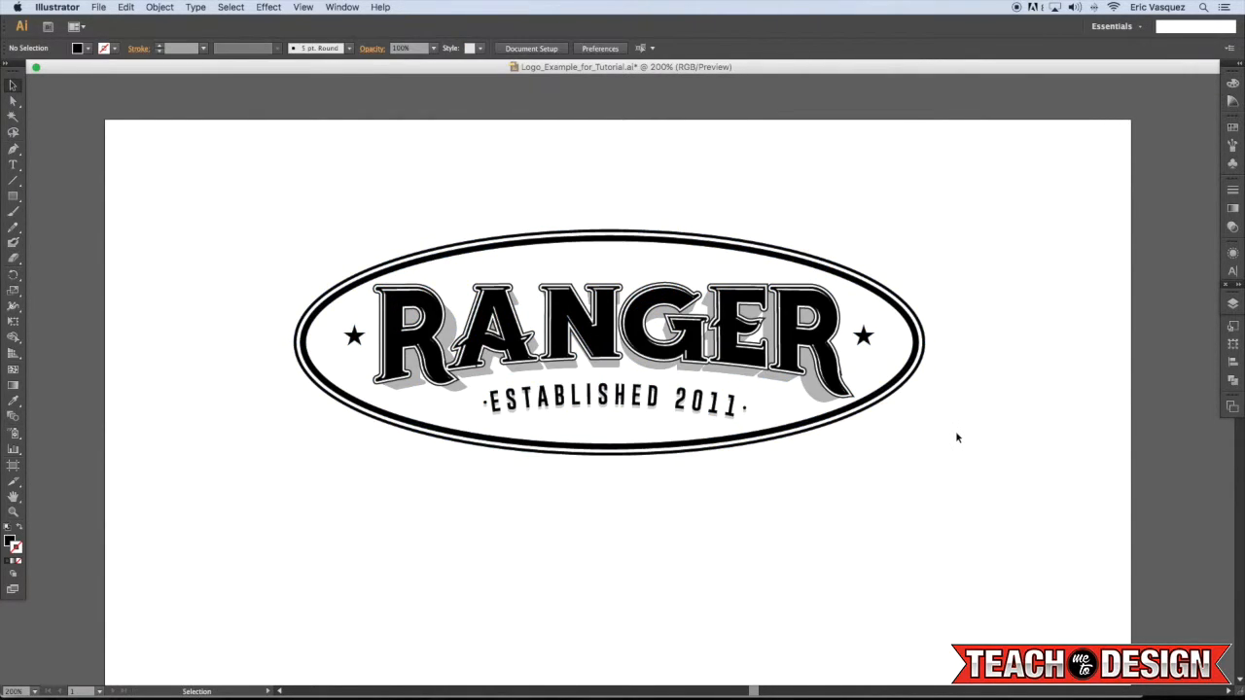
scroll(958, 438, "left", 3)
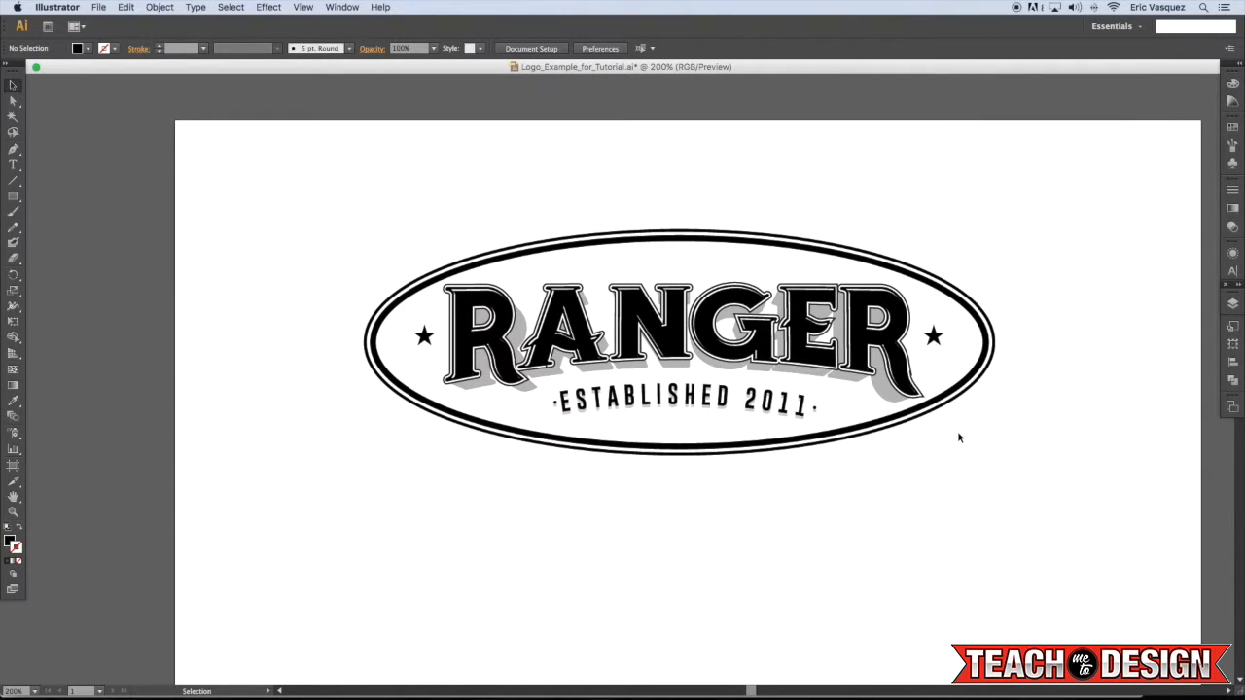
scroll(958, 438, "right", 5)
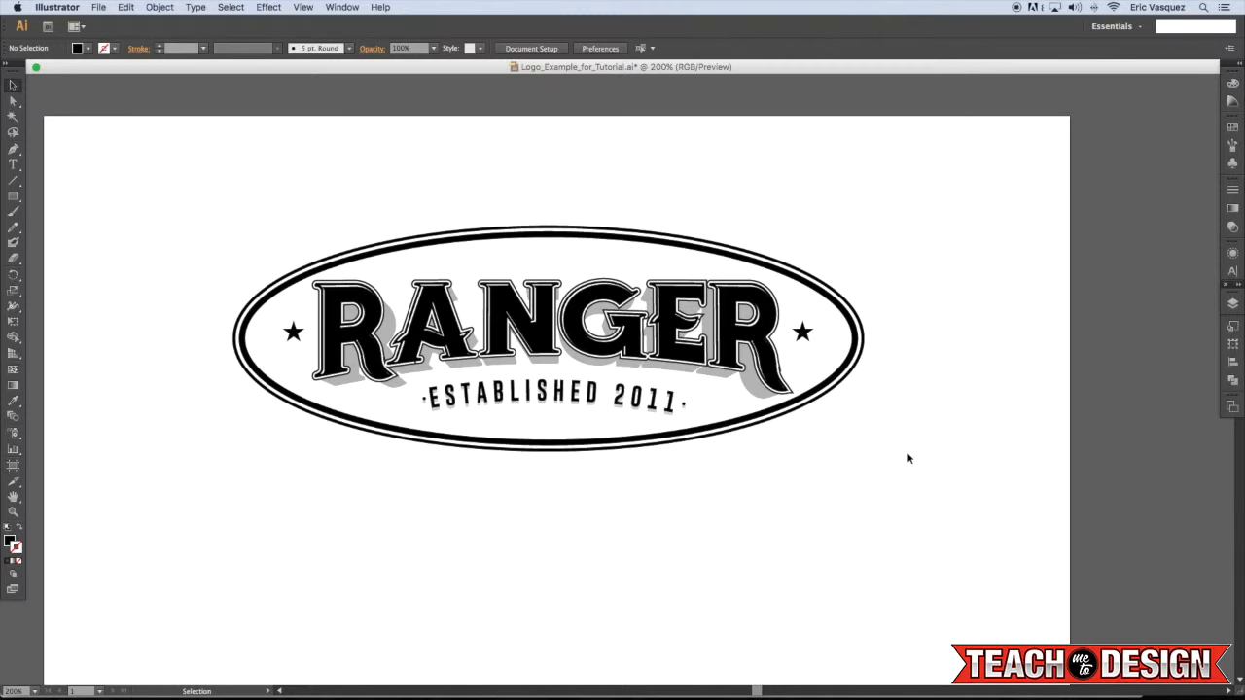
Turn on the visibility of the layer holding the green version of the logo
left_click(1232, 304)
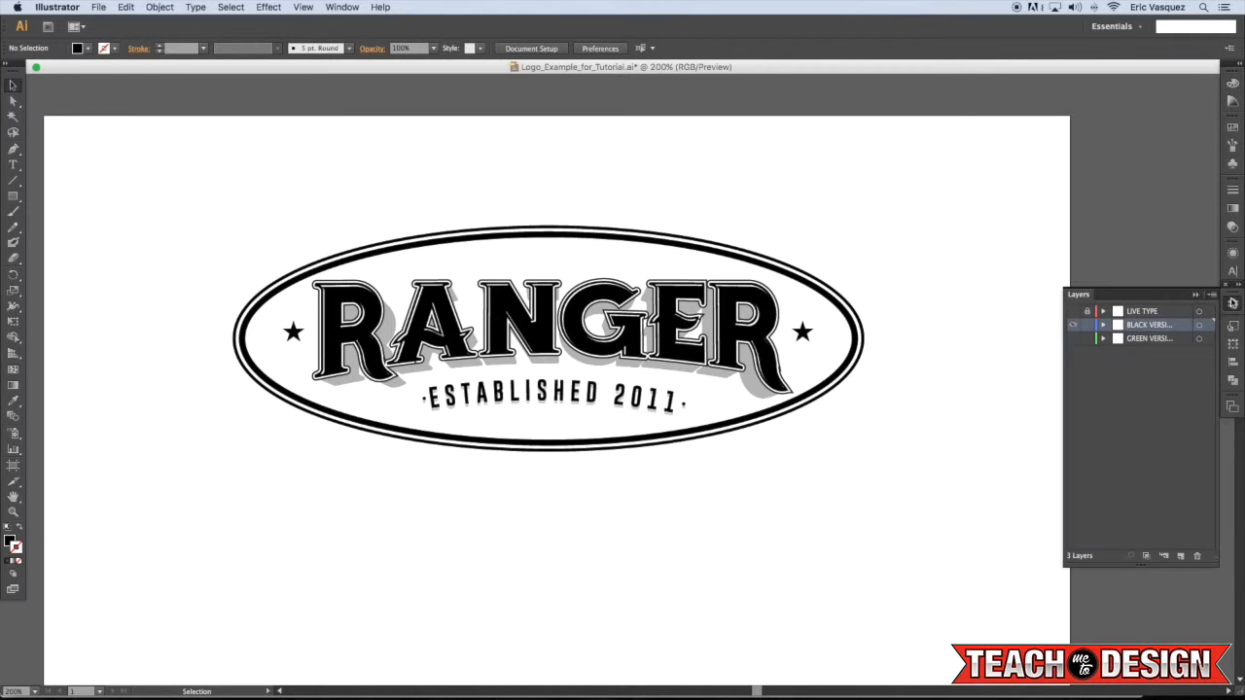
left_click(1073, 338)
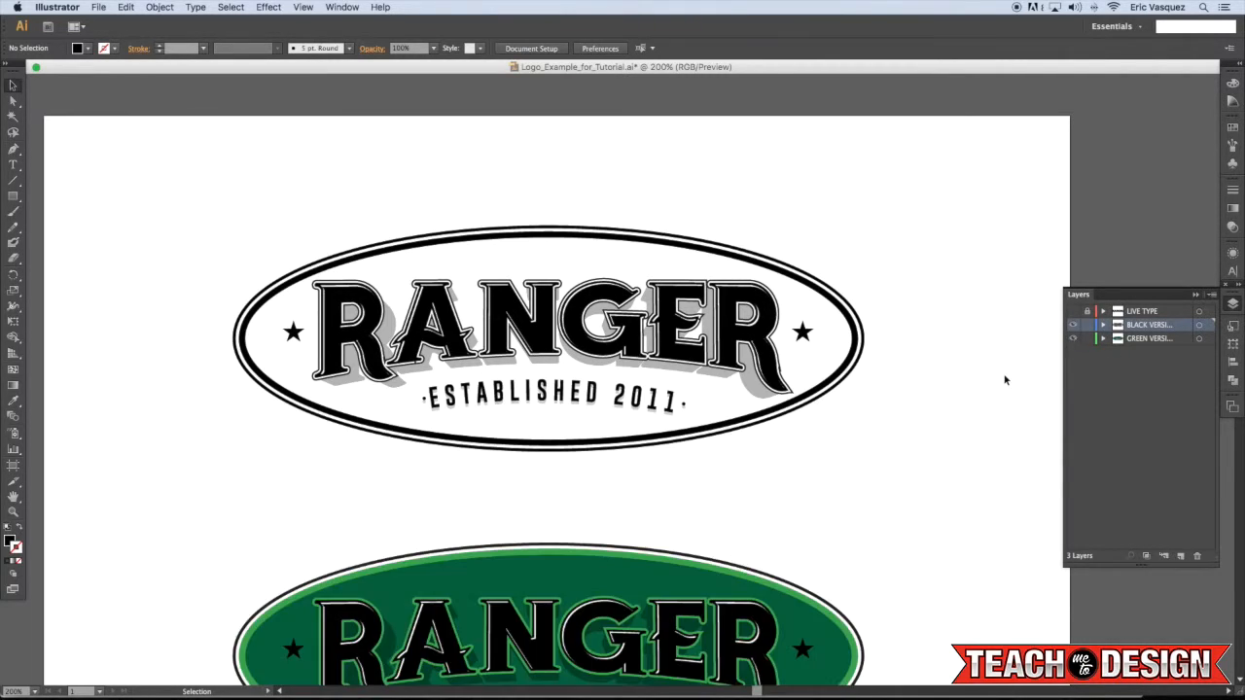
left_click_drag(908, 496, 905, 382)
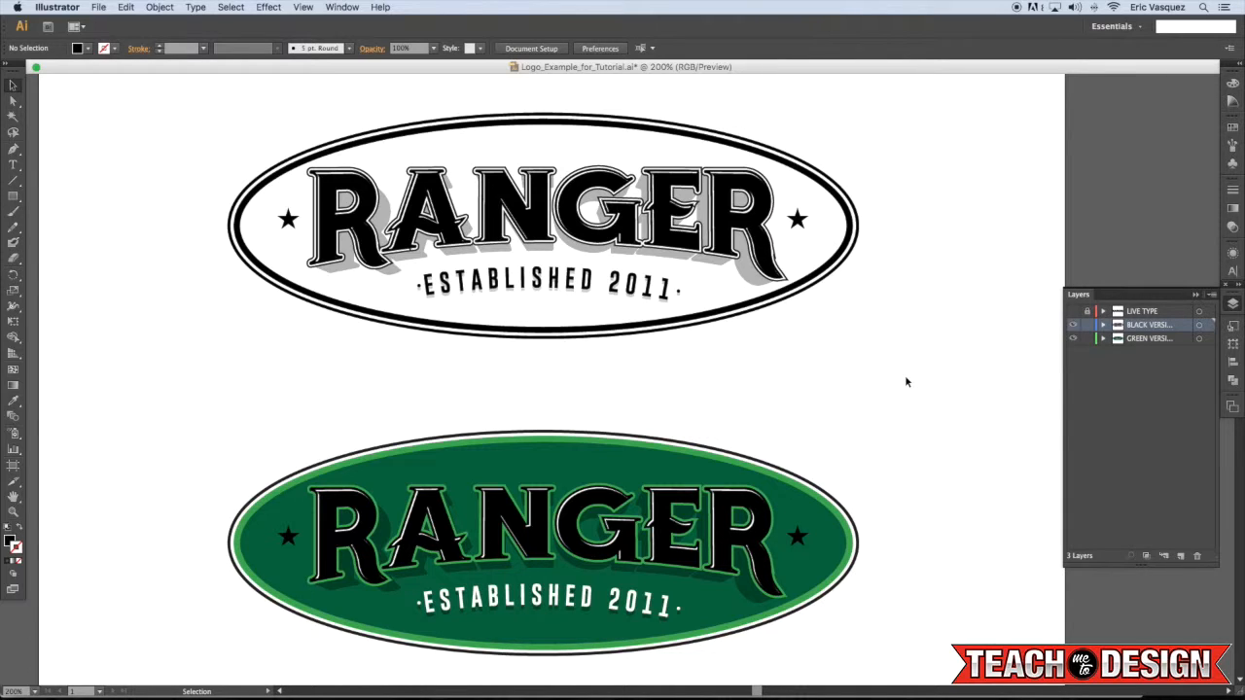
Switch to Chrome, search Google for "adobe kuler" and open the Adobe color wheel site
key("super+Tab")
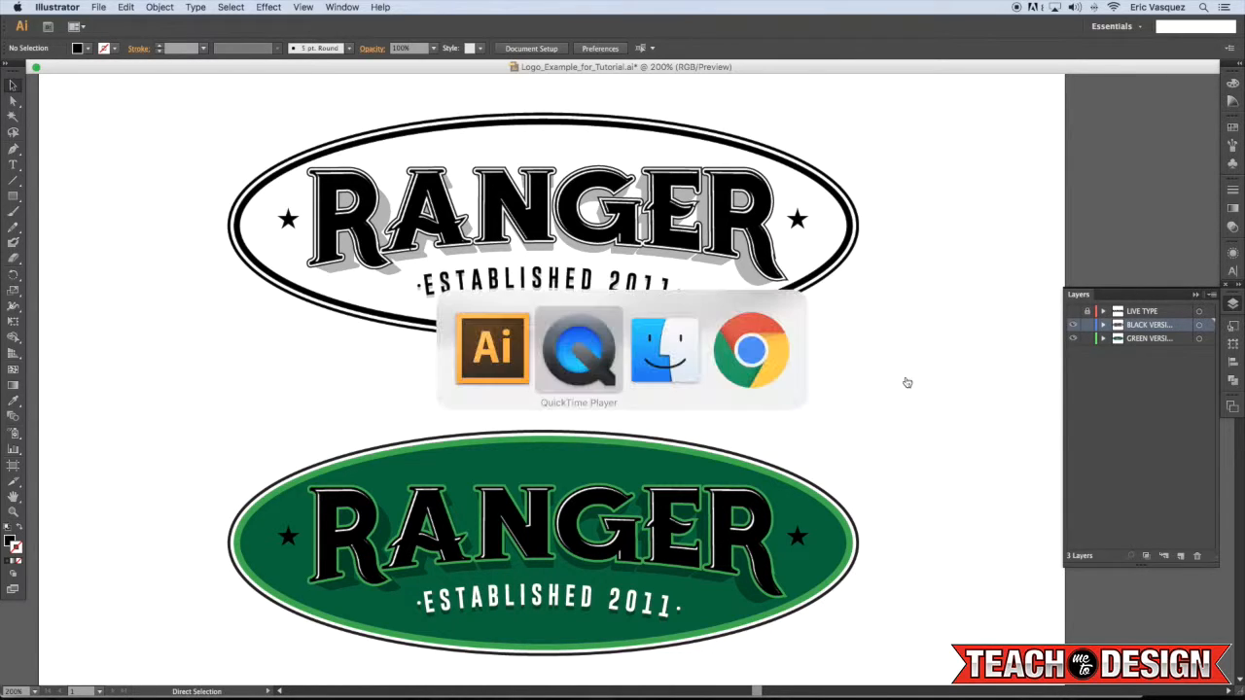
key("super+Tab")
key("super+Tab")
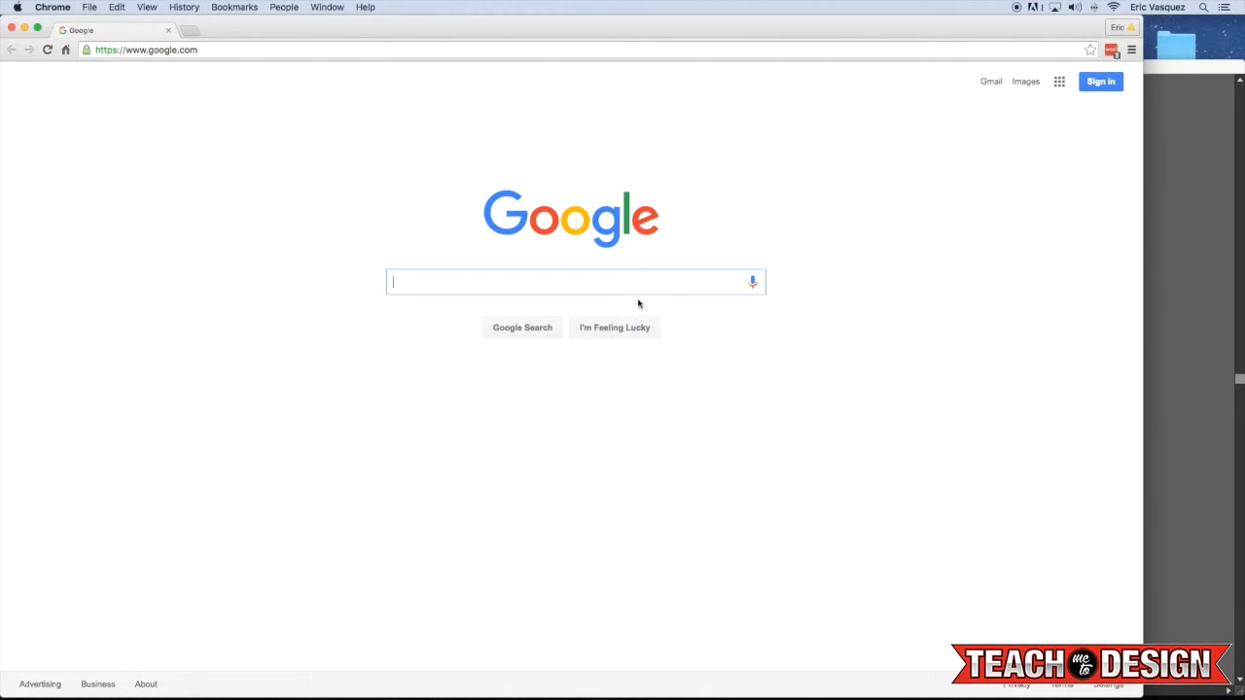
type("adobe kuler")
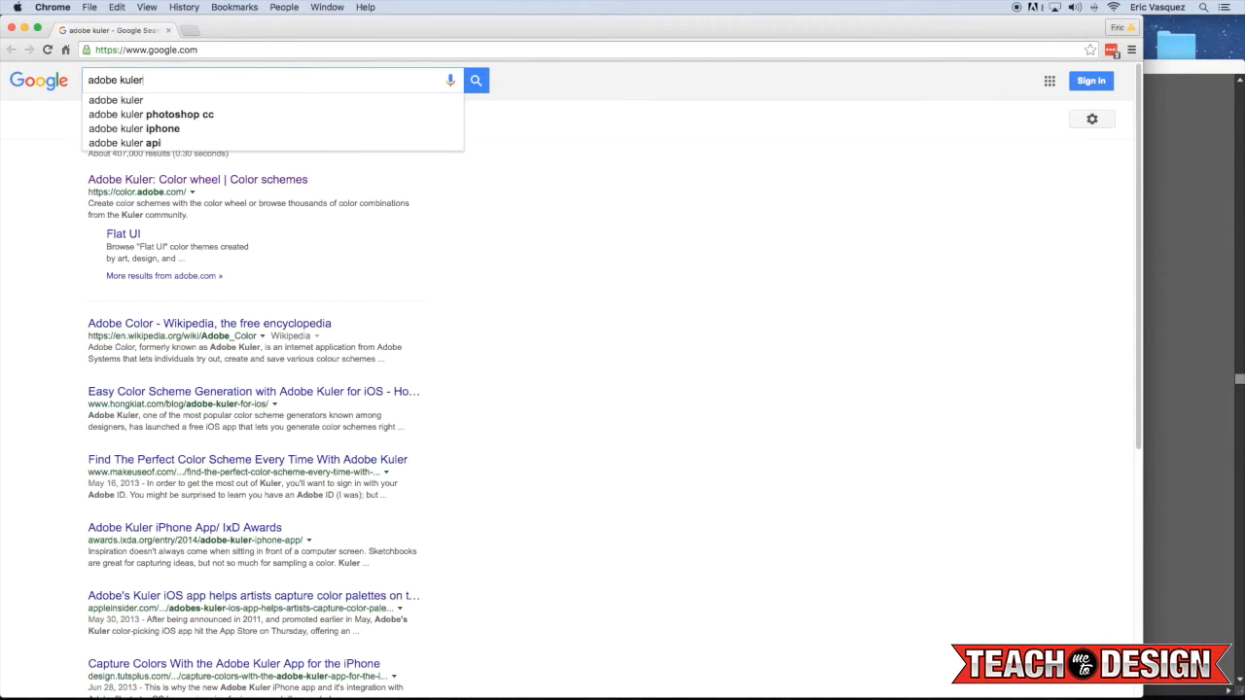
key("Return")
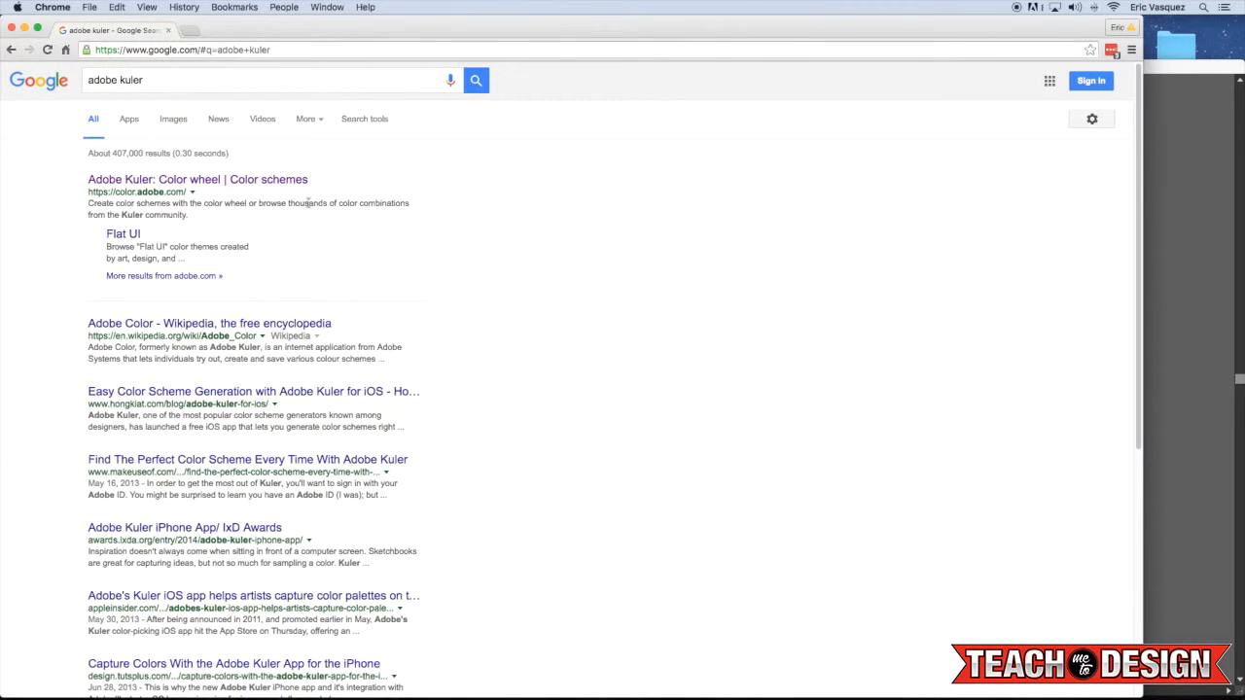
left_click(194, 184)
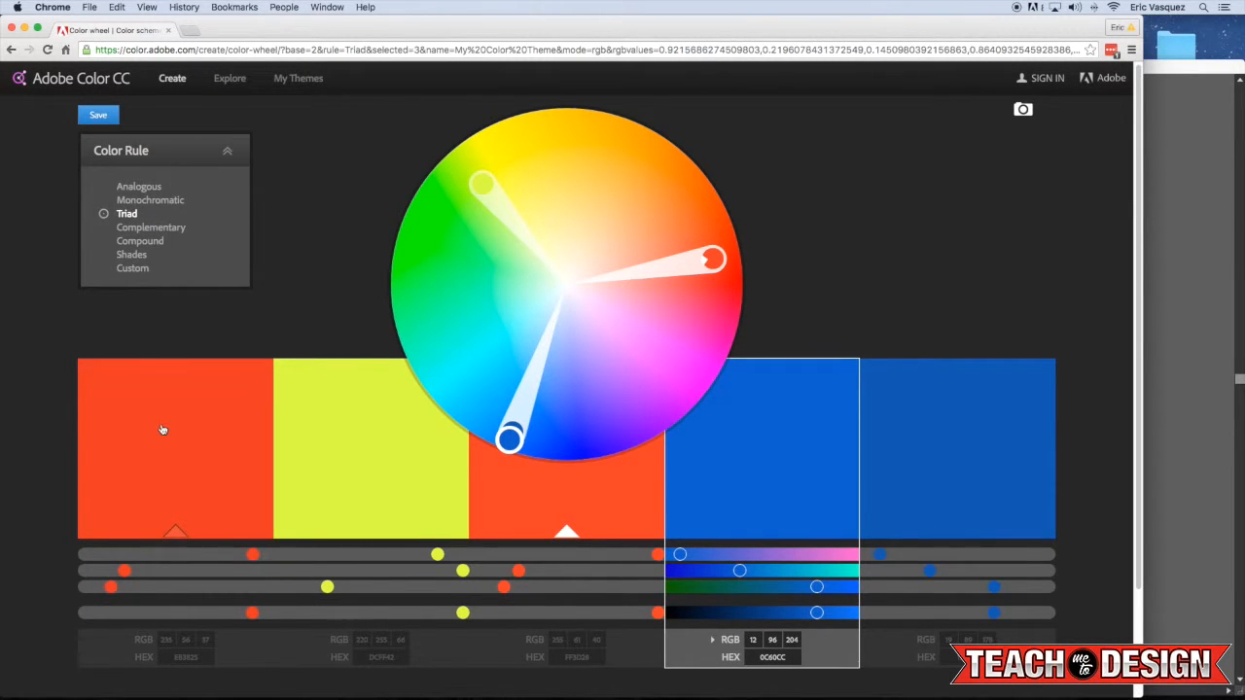
Change the first Triad swatch to cyan 00FFFF through its RGB values, and rotate it on the wheel to blue 2215FF
left_click(159, 535)
left_click_drag(123, 571, 28, 553)
left_click_drag(115, 588, 288, 584)
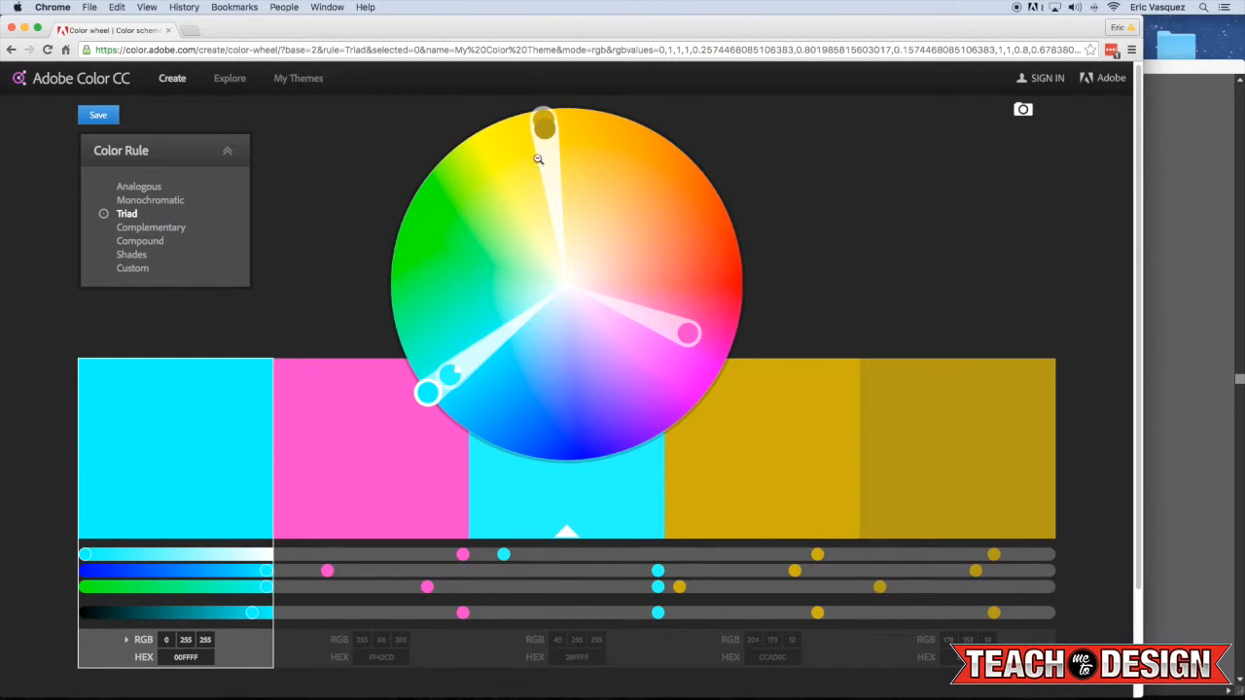
left_click_drag(429, 393, 589, 445)
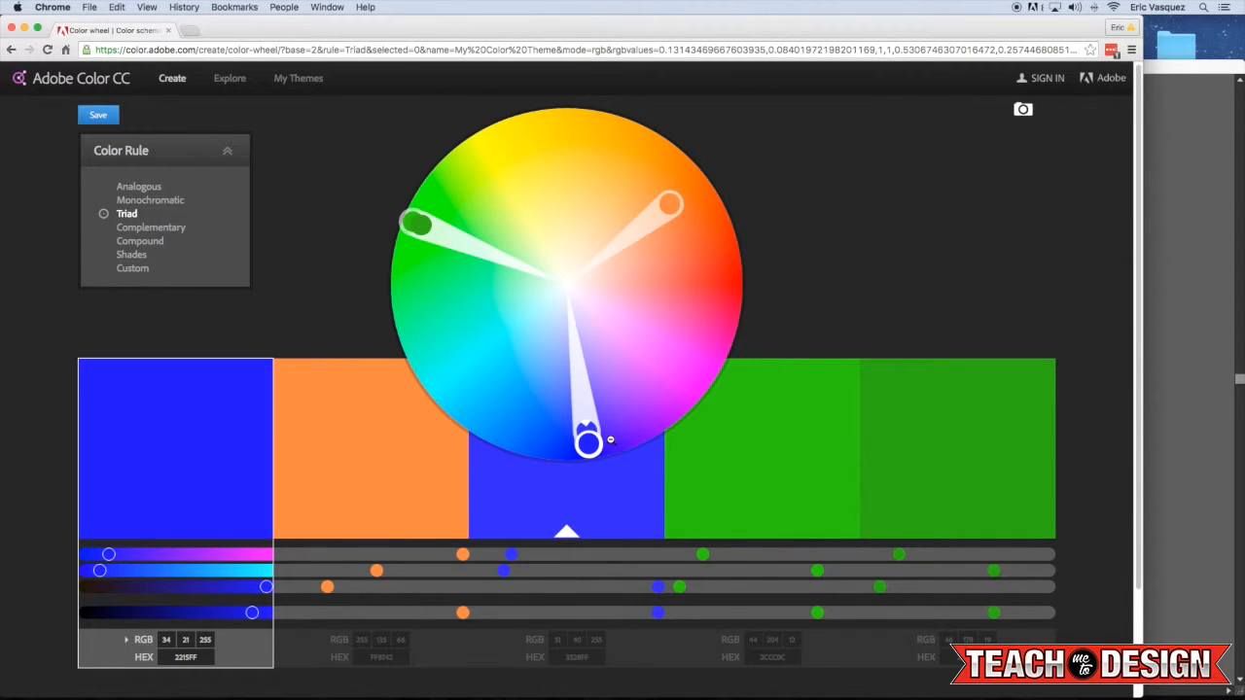
Try the Monochromatic, Analogous and Complementary color rules, rotating the base color from blue through orange to pink
left_click(168, 201)
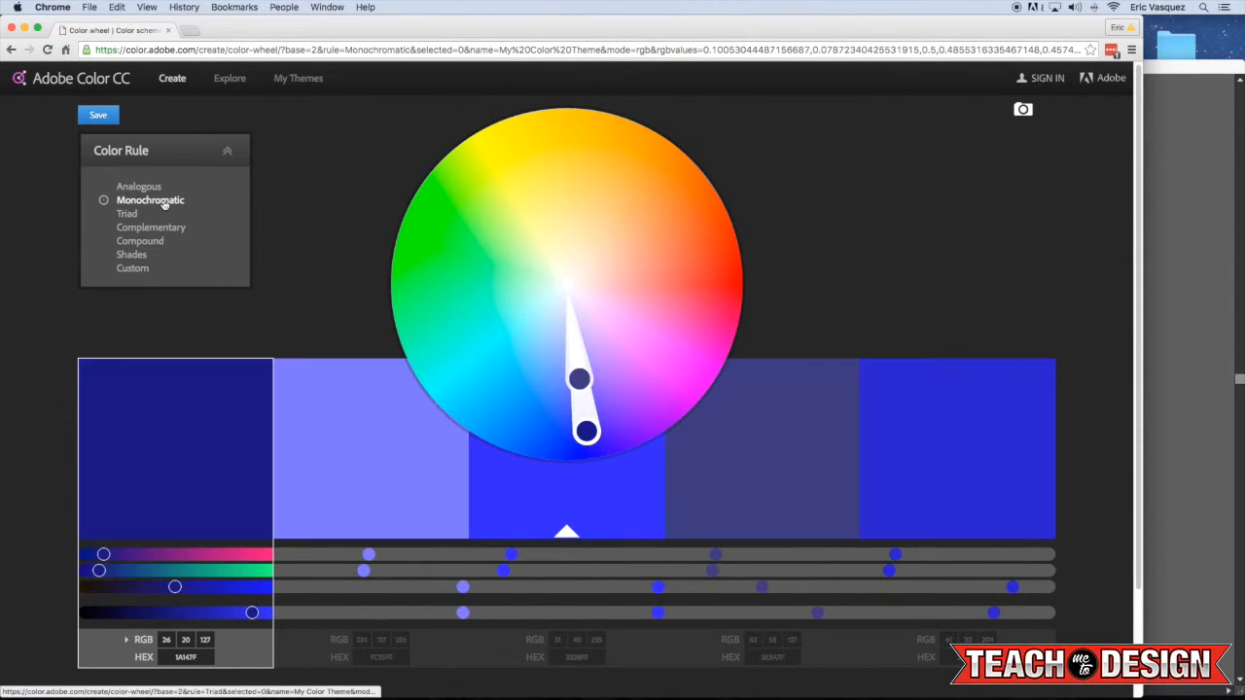
left_click_drag(587, 432, 617, 178)
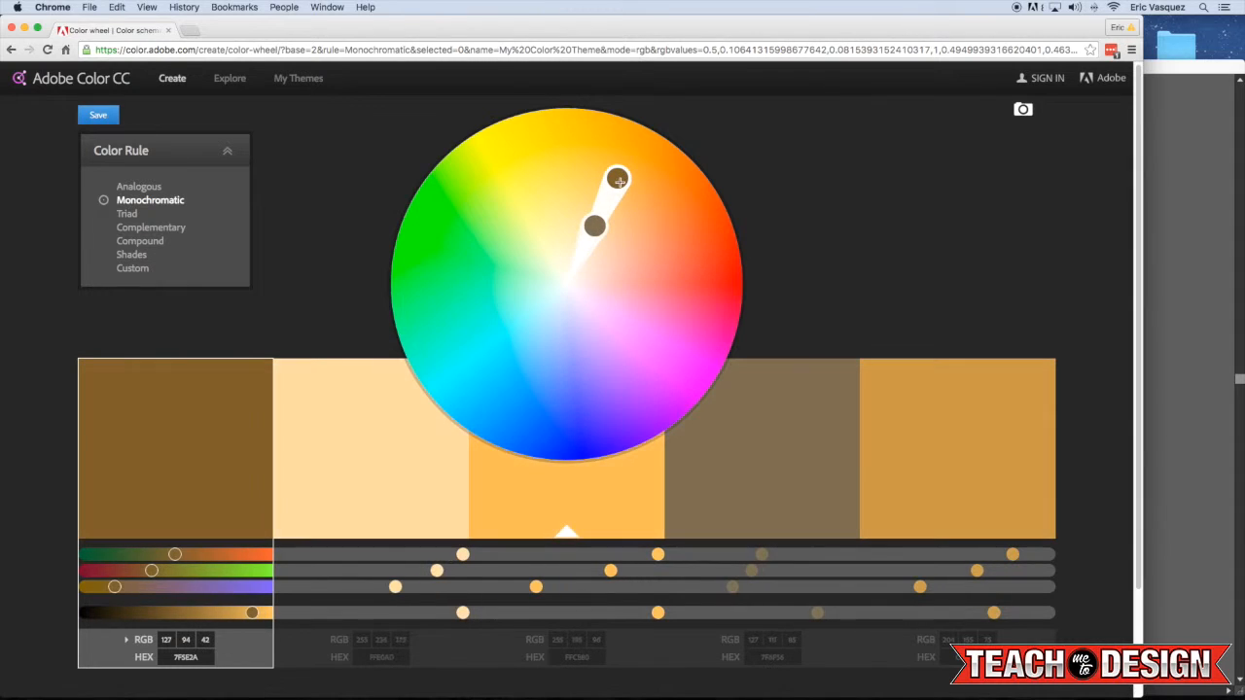
left_click(171, 190)
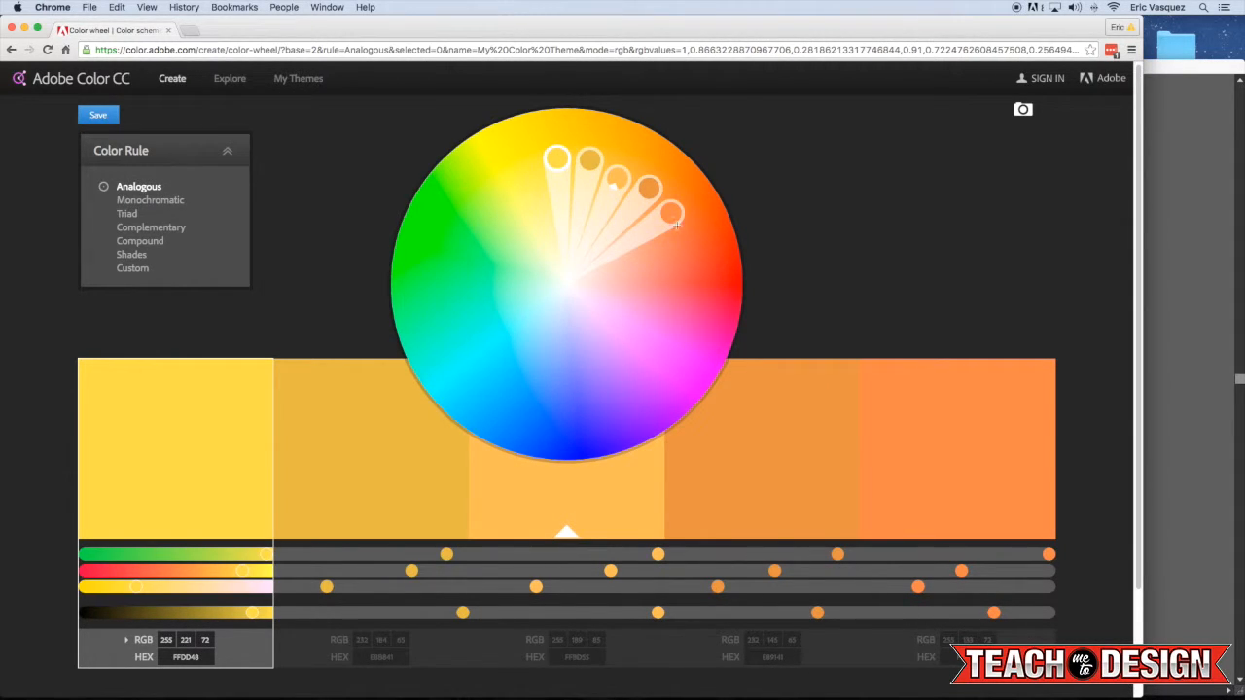
left_click(161, 229)
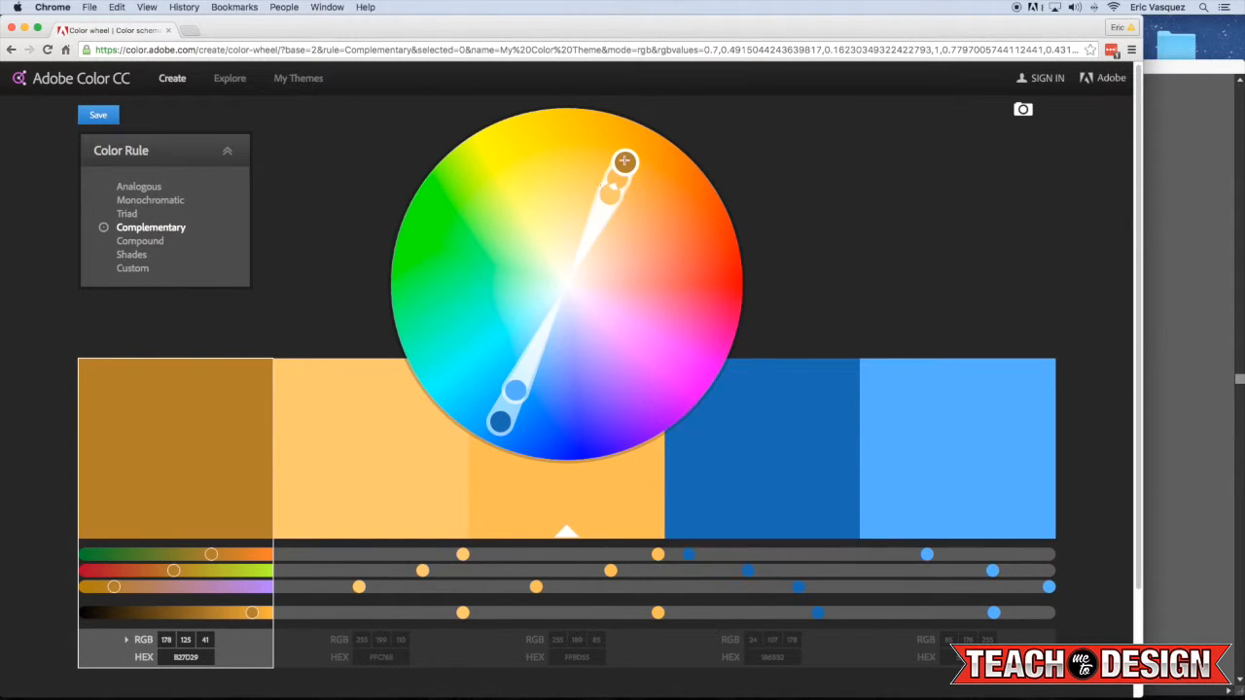
left_click_drag(649, 180, 684, 308)
Try the Compound, Shades and Custom color rules, moving the first custom color to BF9B2E, and return to Analogous
left_click(140, 242)
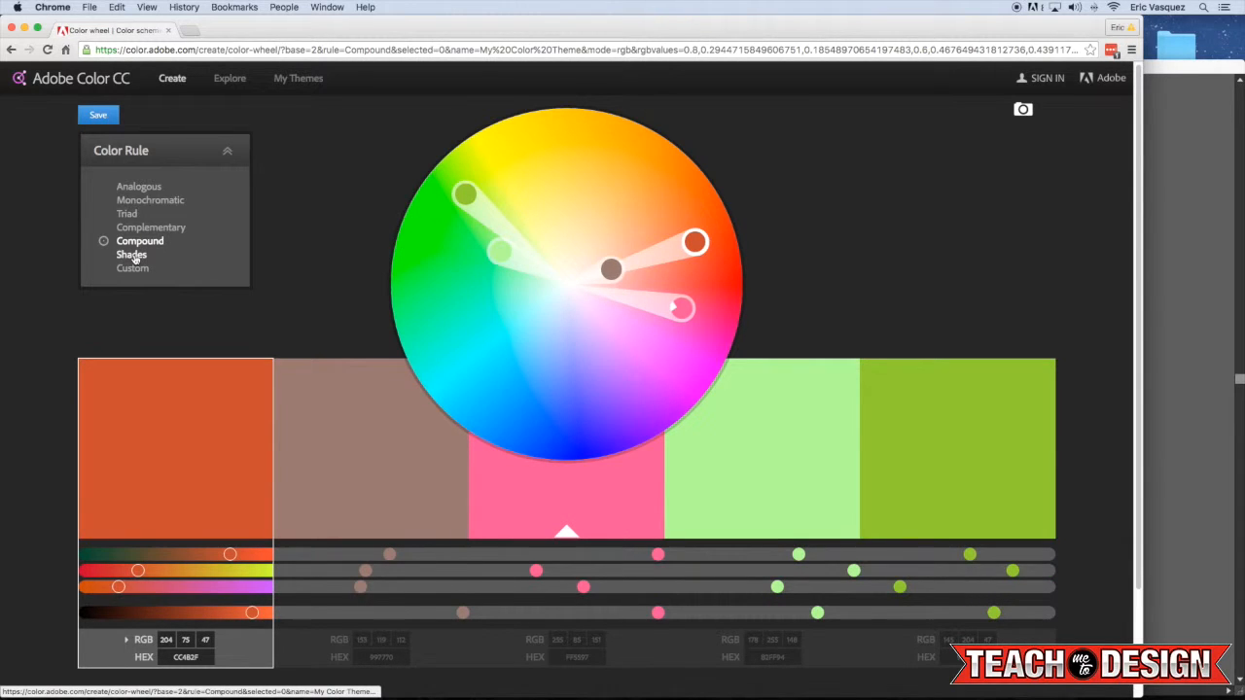
left_click(134, 256)
left_click(134, 269)
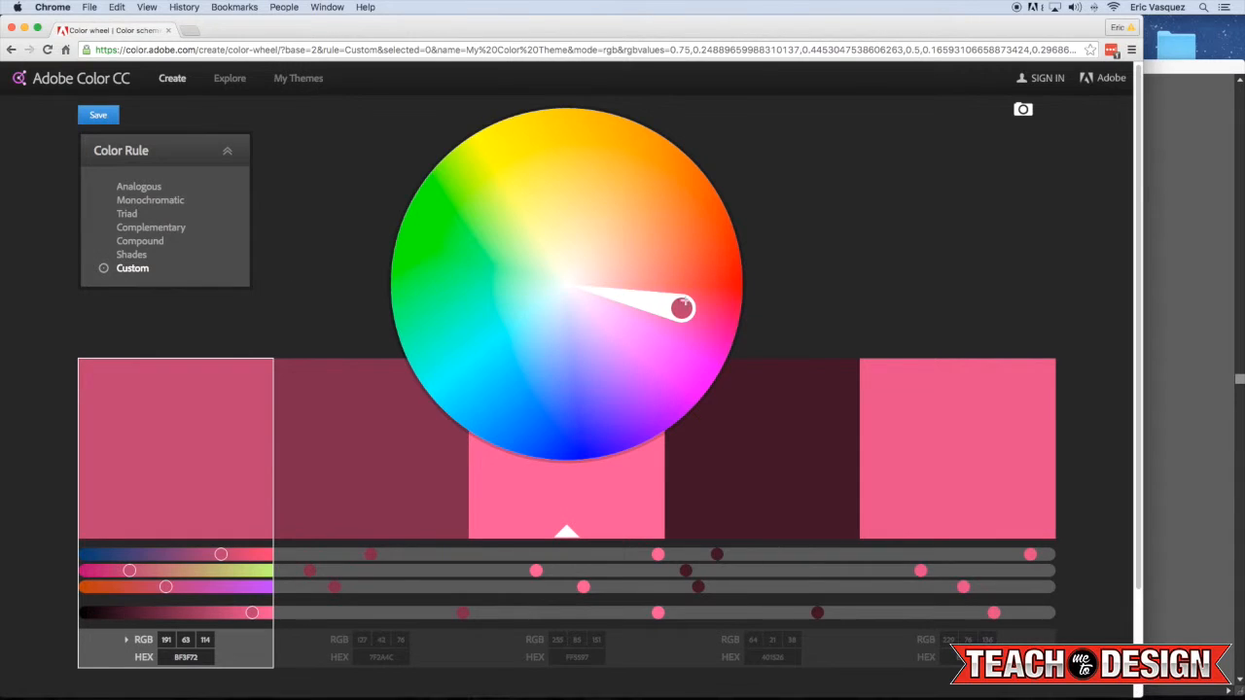
left_click_drag(682, 309, 578, 149)
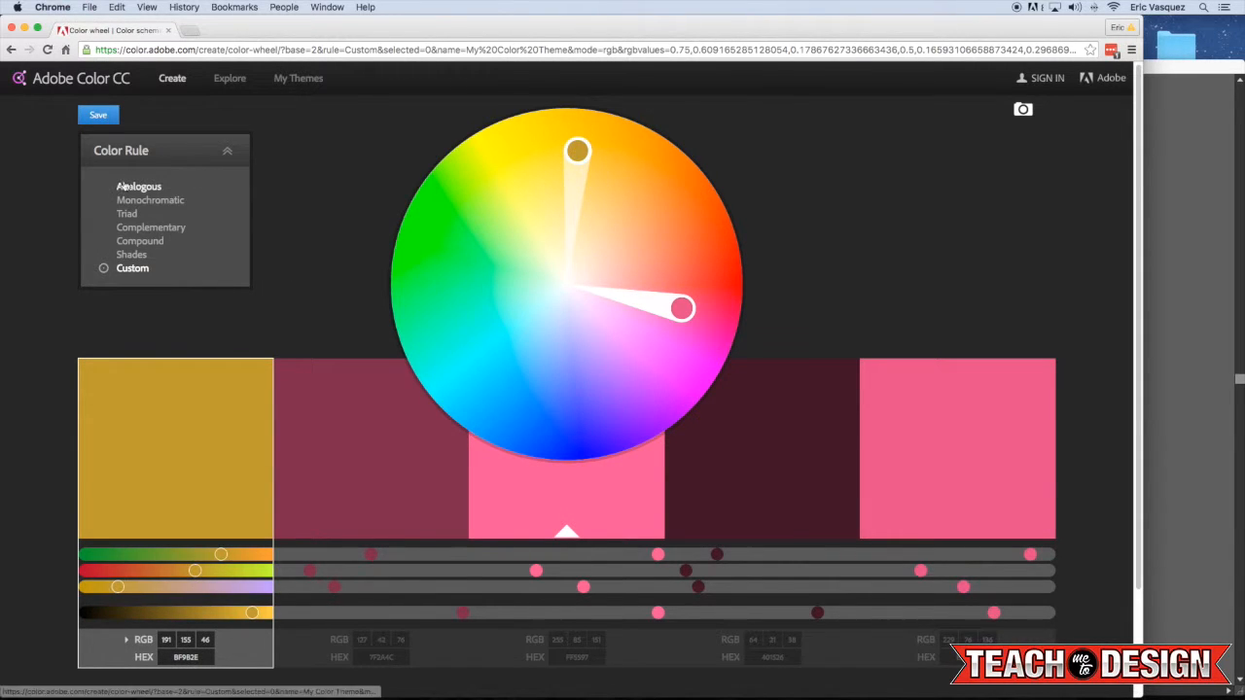
left_click(127, 187)
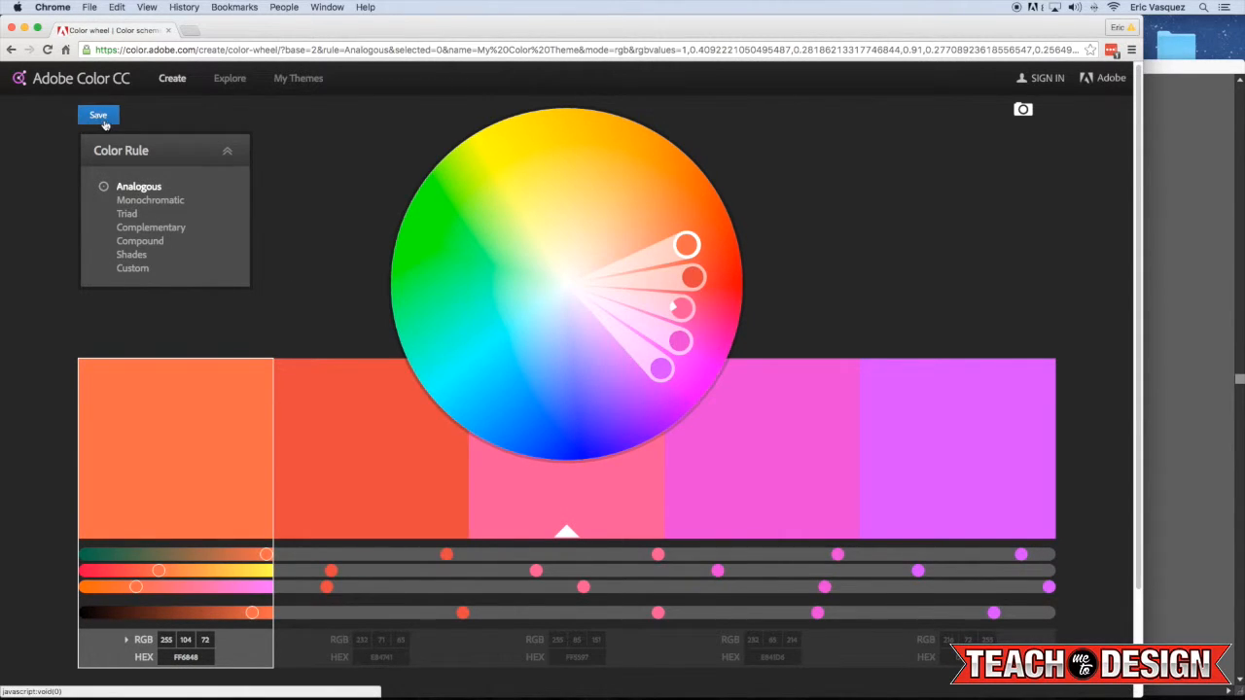
Open the collection of community color themes and search it for "camping"
left_click(232, 79)
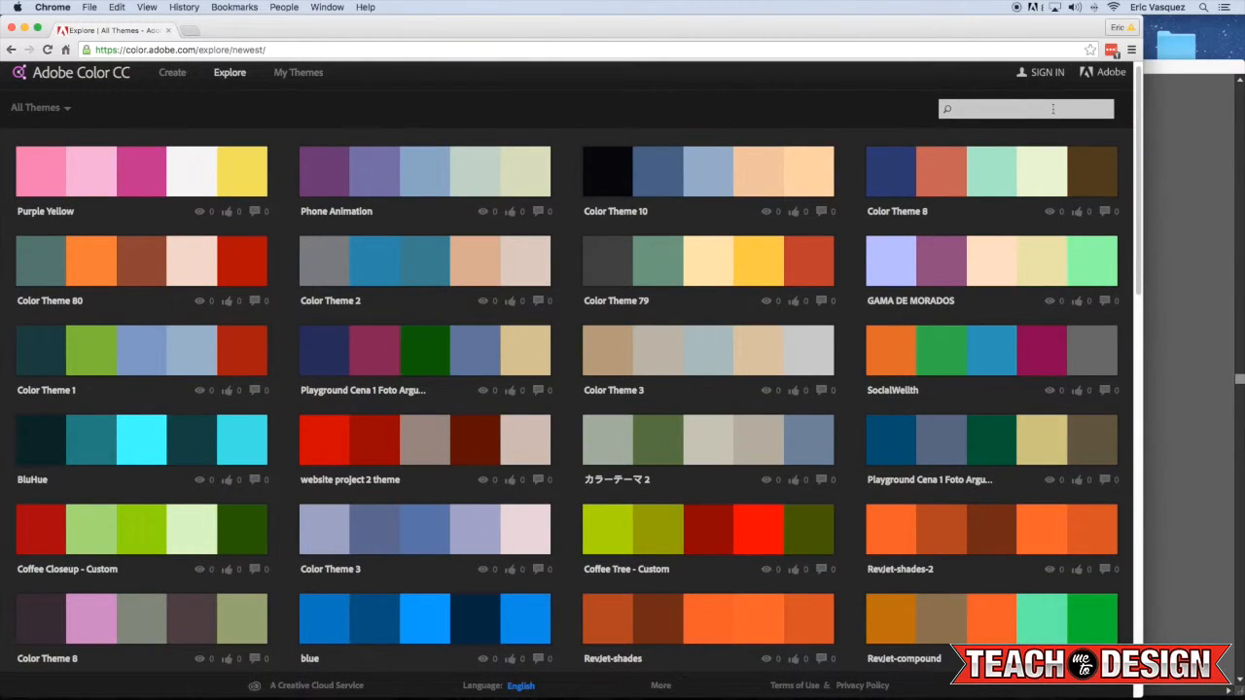
scroll(1070, 124, "up", 1)
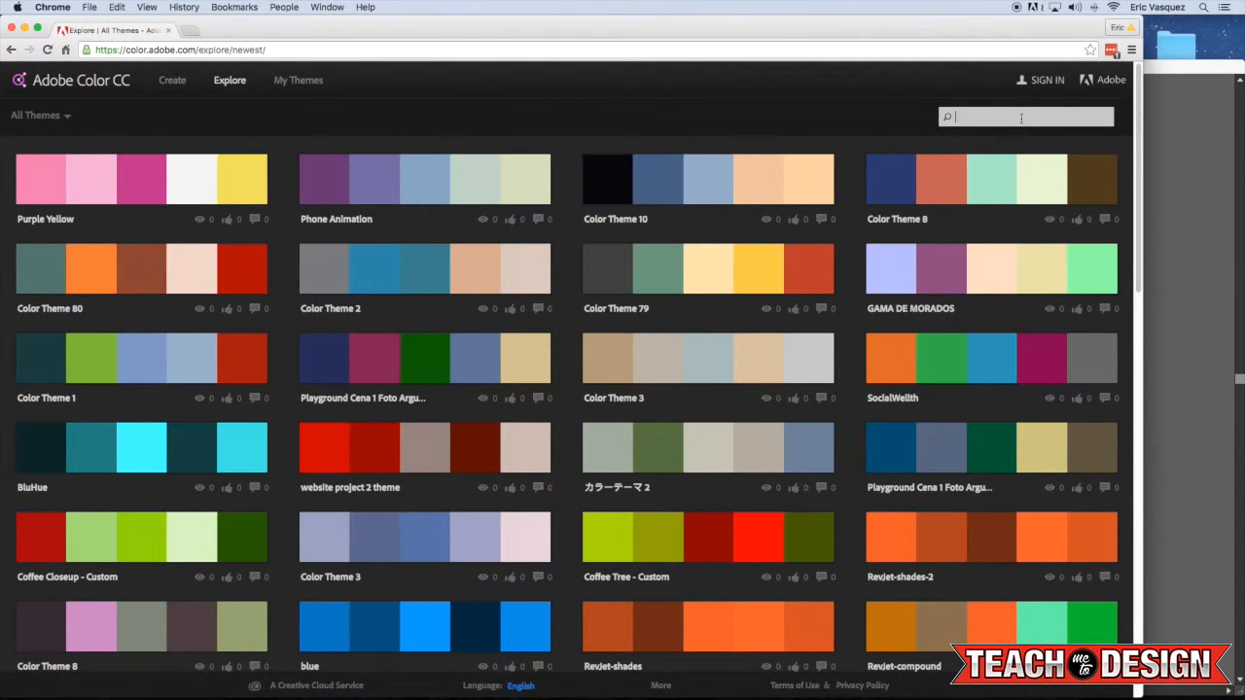
scroll(1017, 118, "down", 1)
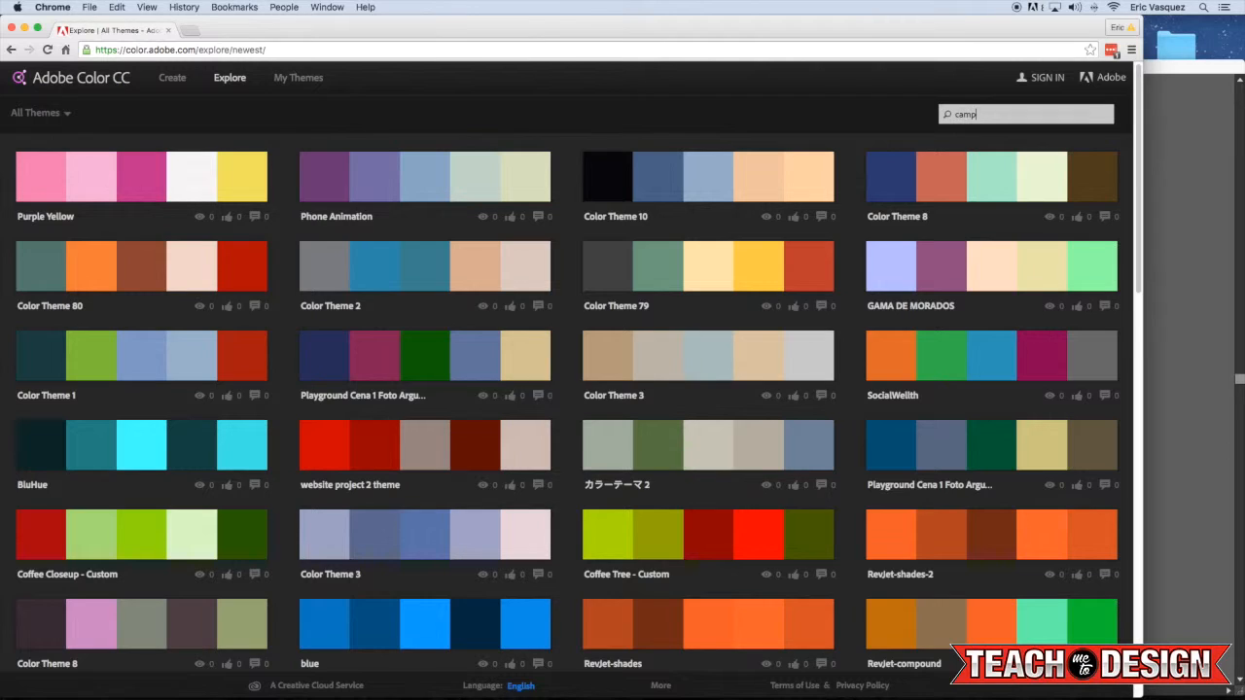
type("ng")
key("Return")
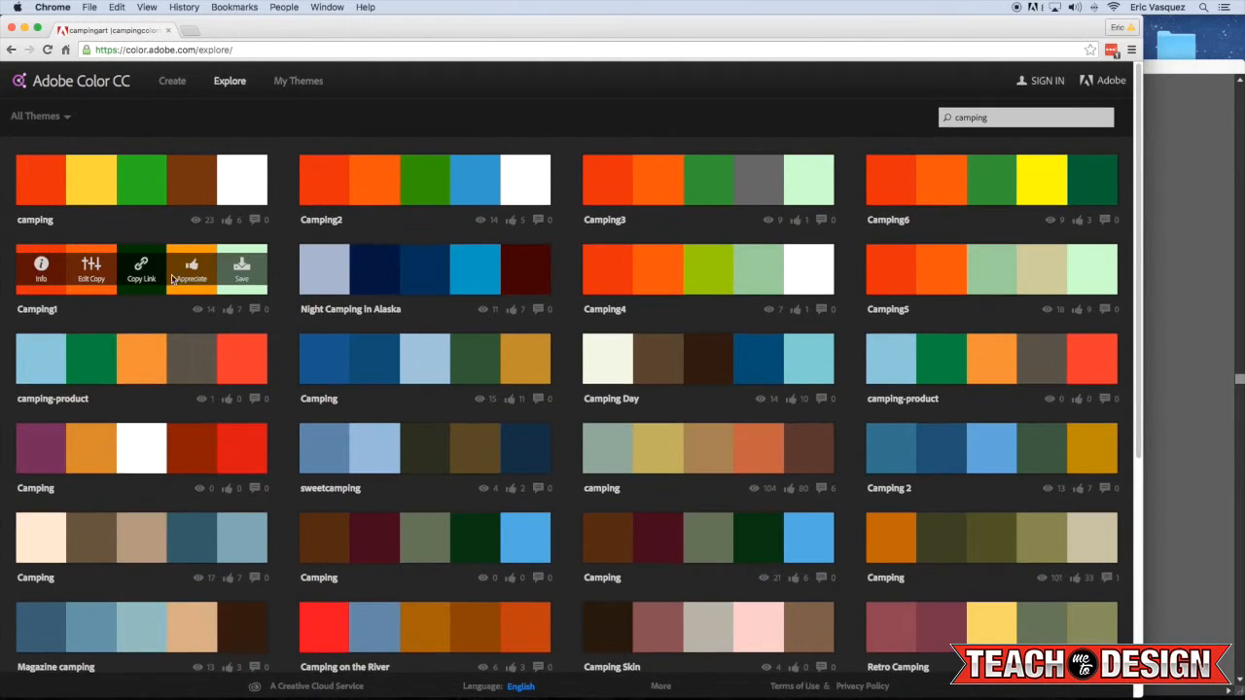
Browse the camping themes and open the info page of a "Copy of Sunset Camping" theme
mouse_move(702, 526)
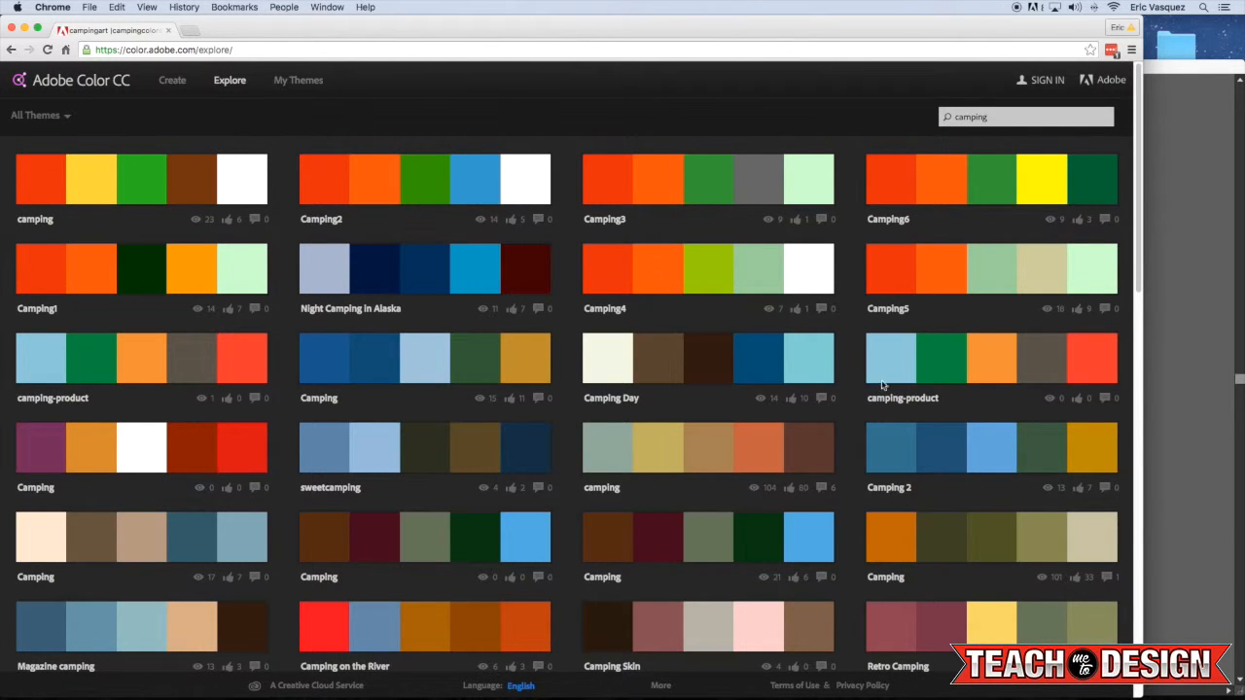
scroll(1138, 279, "down", 1)
scroll(1138, 279, "down", 10)
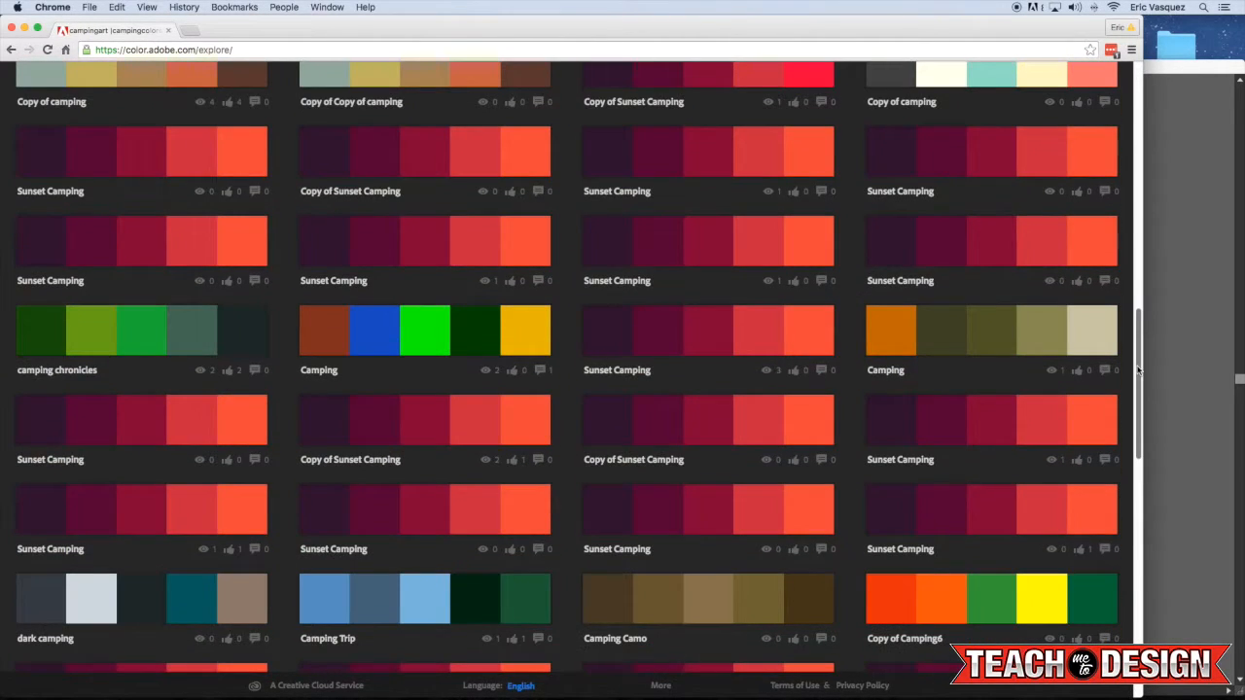
mouse_move(891, 425)
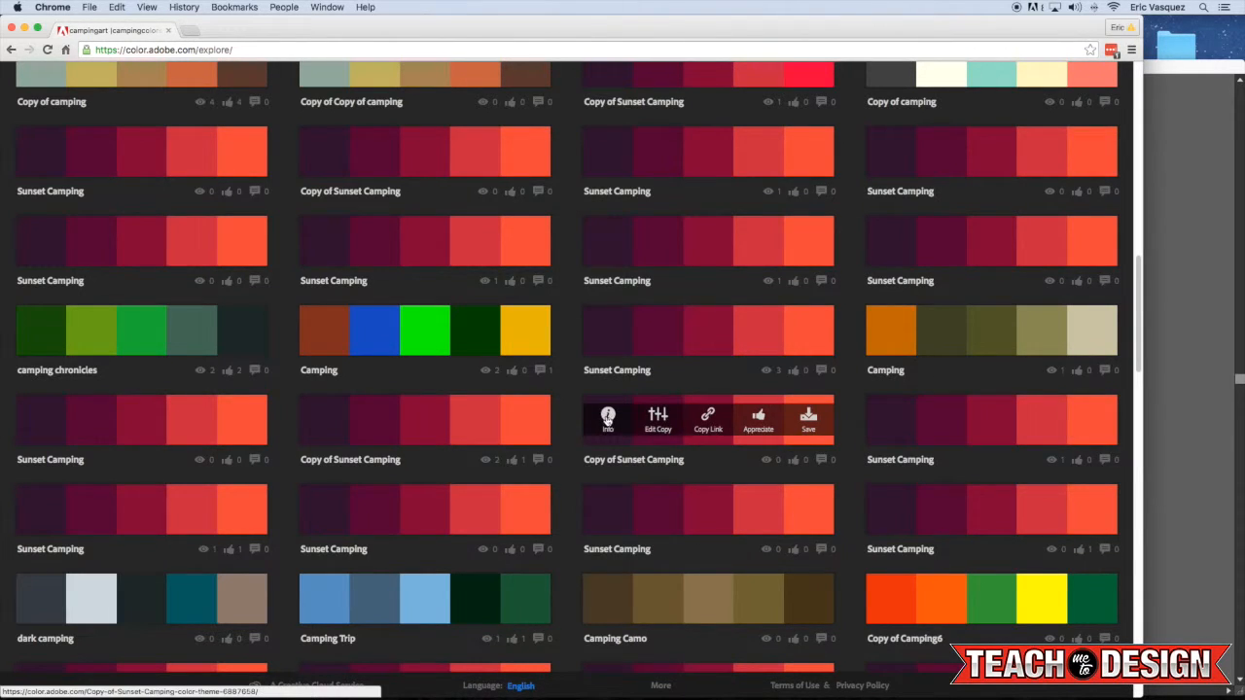
left_click(607, 422)
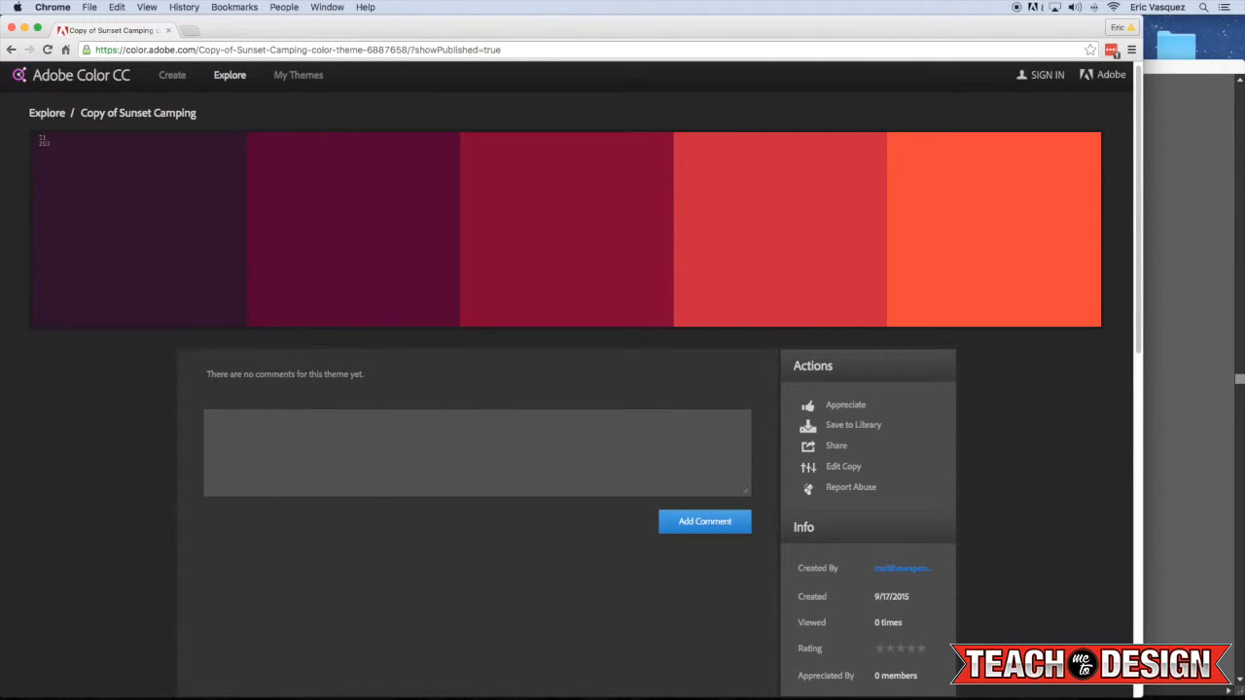
Capture a screenshot of the five Sunset Camping swatches and open the saved PNG from the Desktop in Illustrator
left_click_drag(33, 131, 1104, 327)
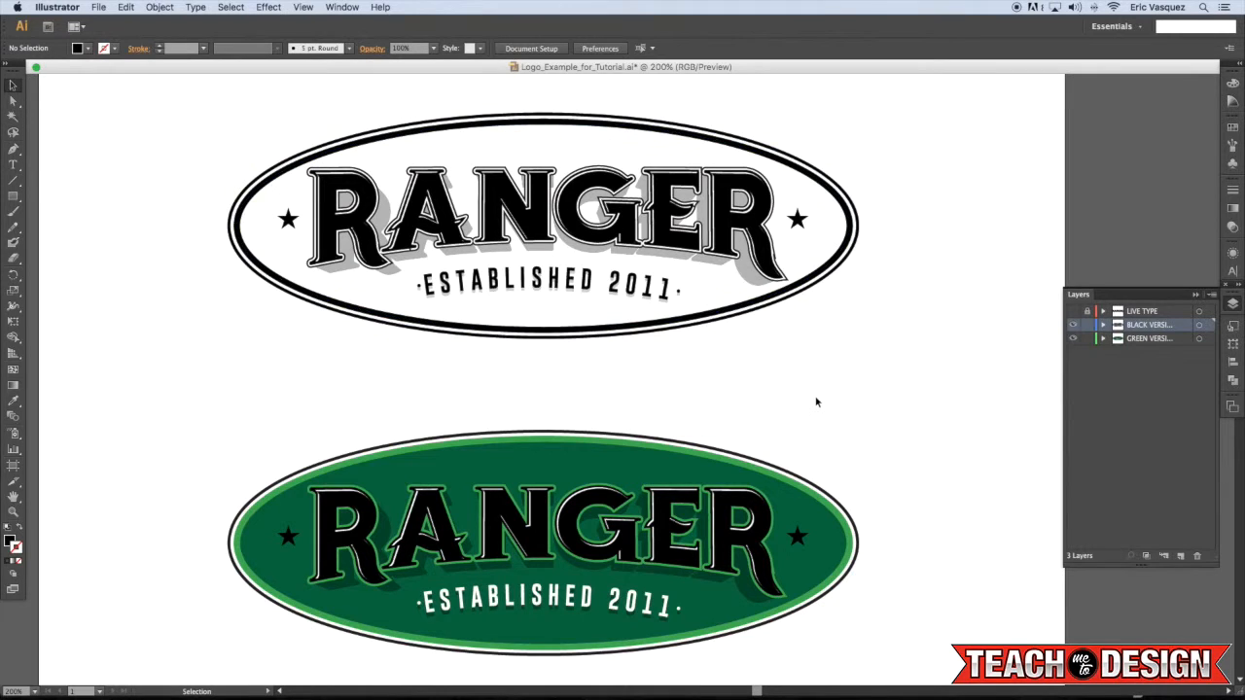
key("super+o")
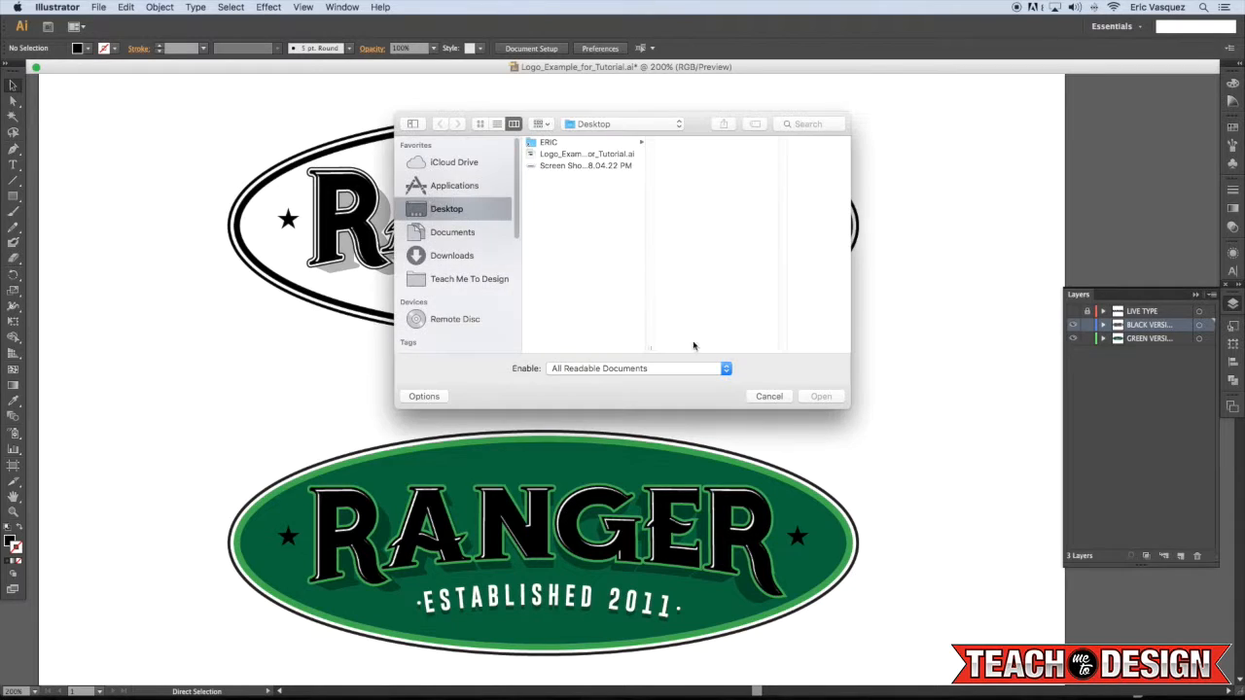
left_click(822, 396)
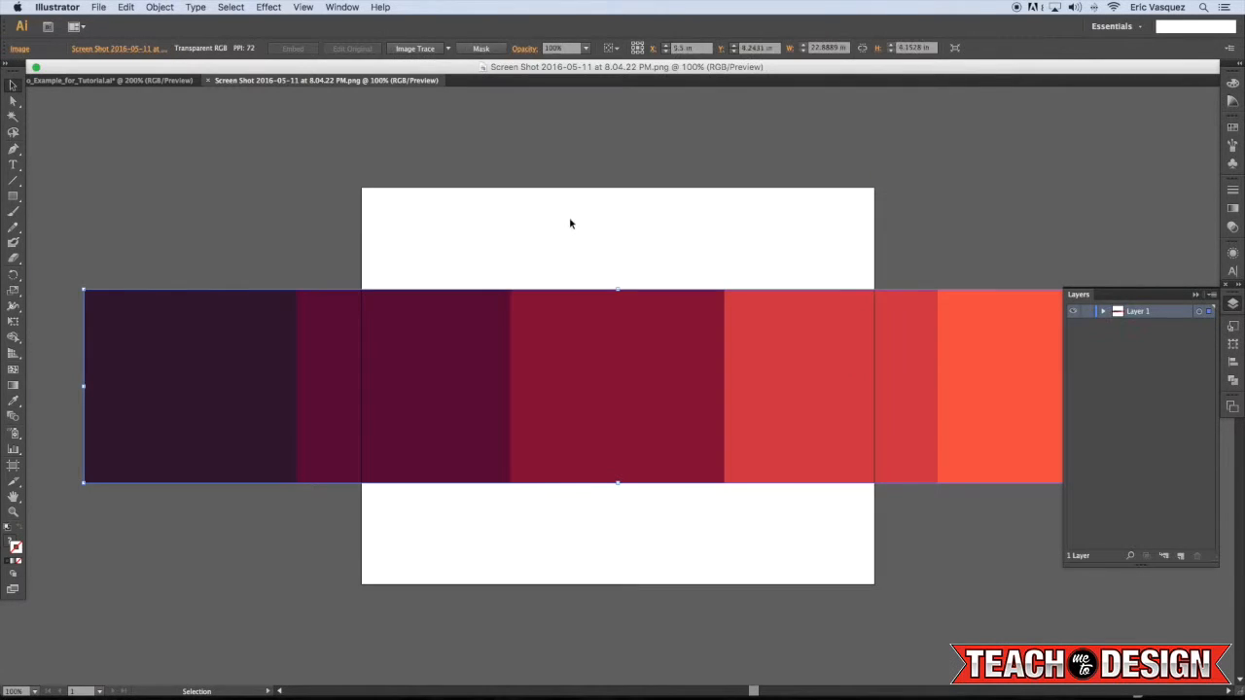
Delete the palette image and close the screenshot document without saving, returning to the logo file
key("Delete")
key("super+w")
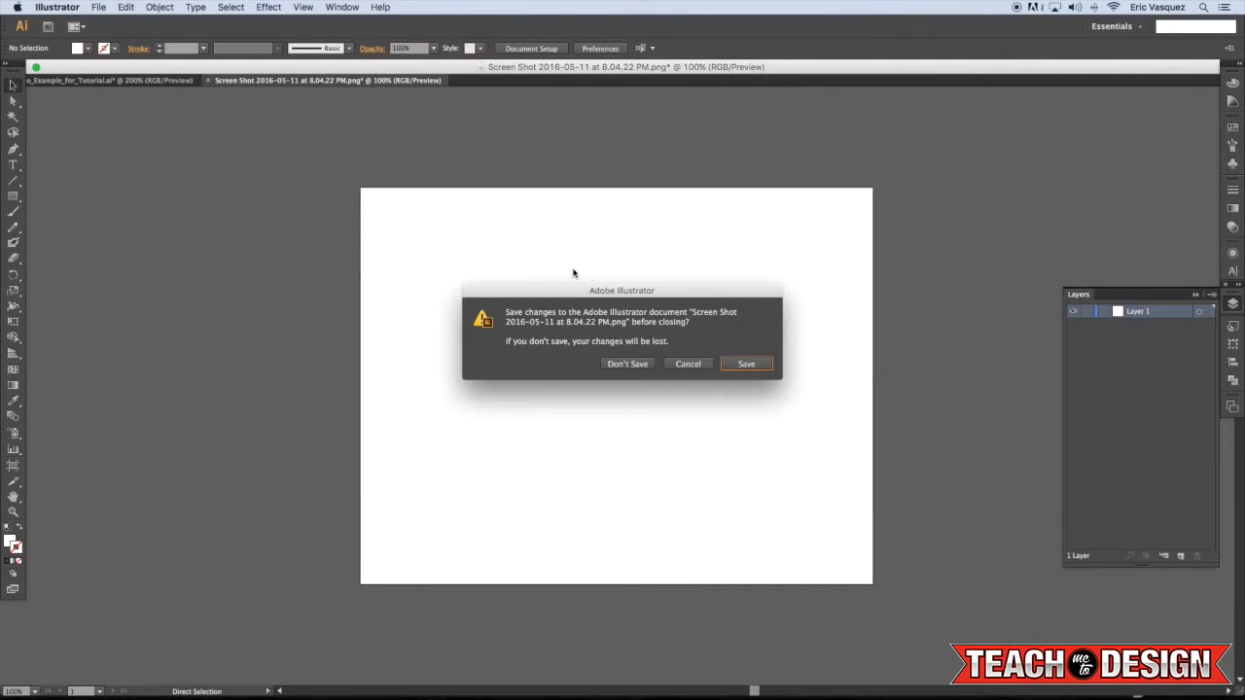
left_click(628, 364)
left_click_drag(870, 356, 442, 278)
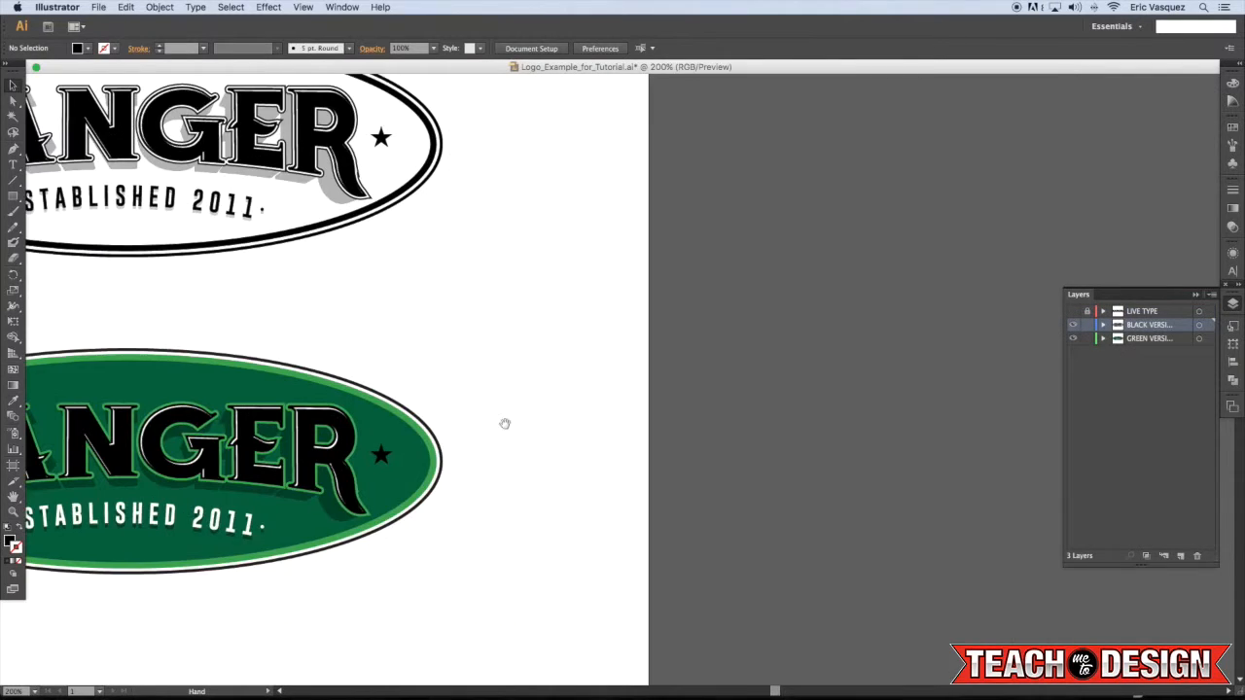
Paste the palette image into the logo file, scale it down and place it above and to the right of the artboard
left_click_drag(457, 384, 411, 383)
scroll(598, 212, "right", 5)
key("super+v")
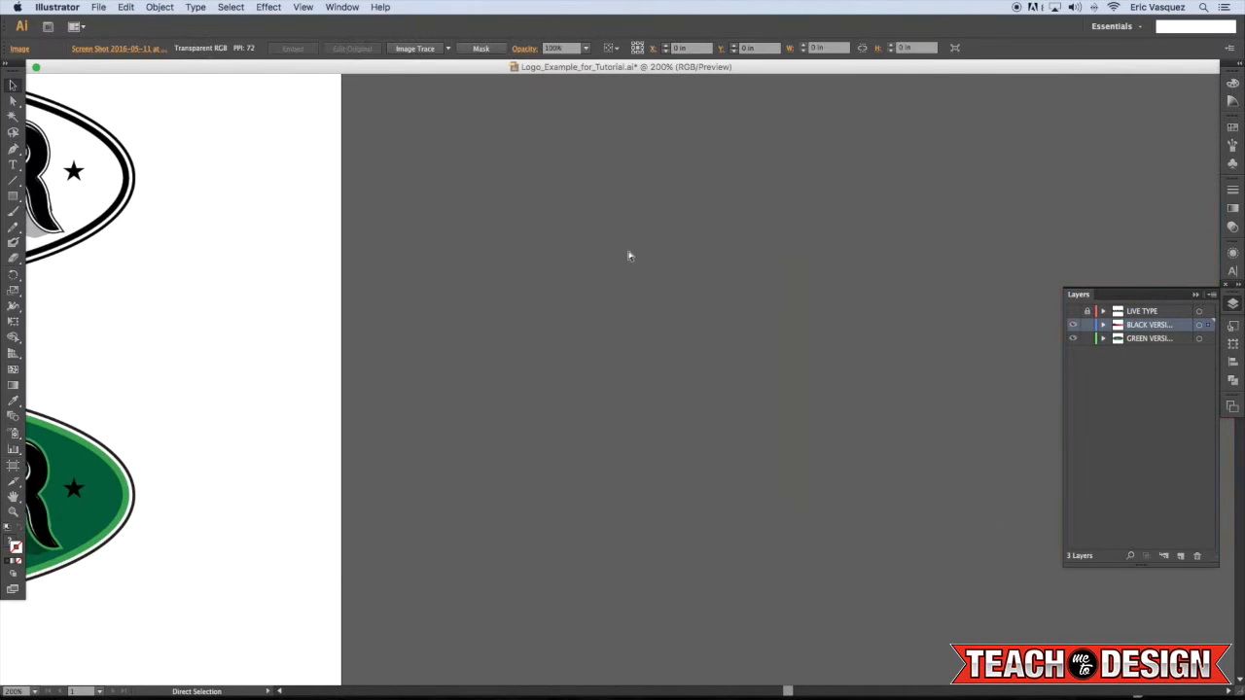
key("super+minus")
key("super+minus")
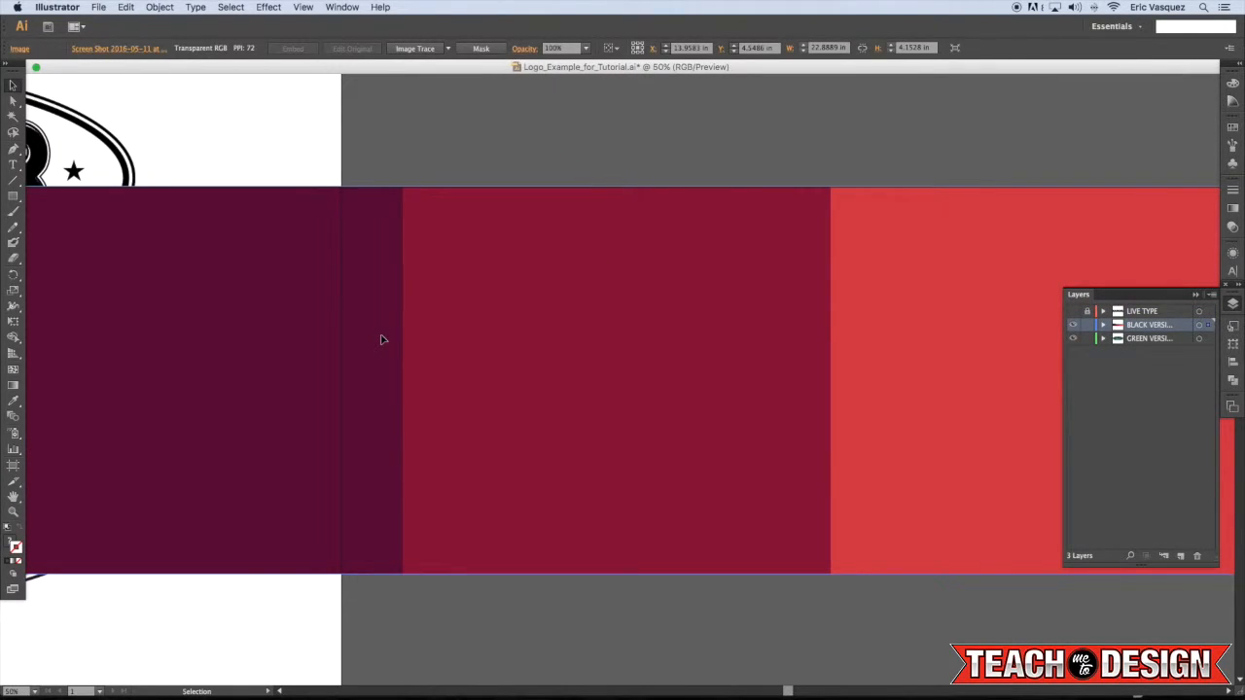
left_click_drag(351, 332, 594, 245)
left_click(716, 353)
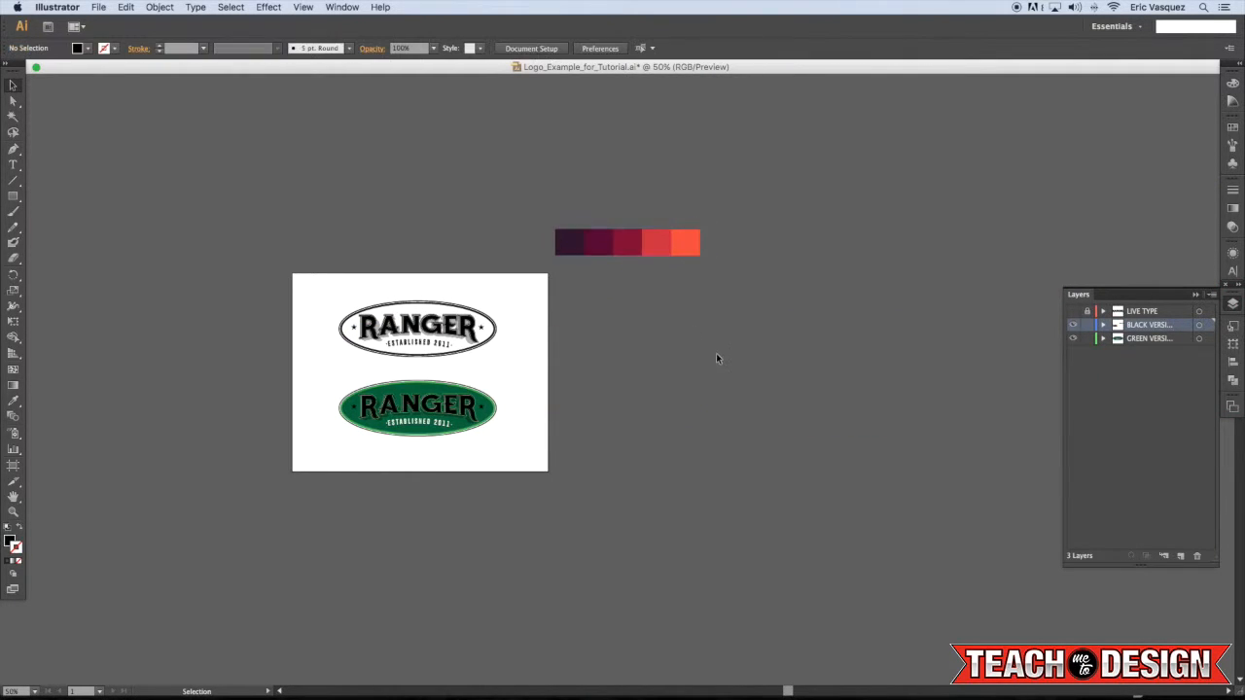
Turn on Snap to Grid for the logo document
scroll(807, 309, "left", 3)
key("super+plus")
scroll(836, 312, "up", 3)
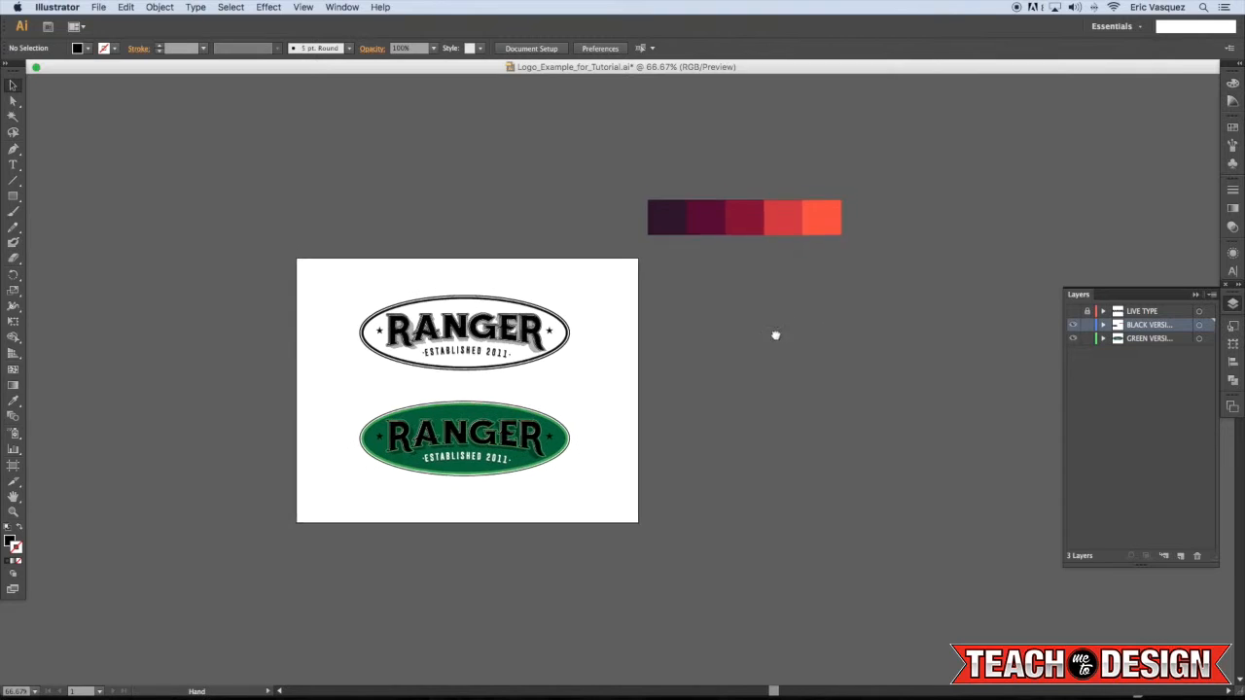
key("super+plus")
left_click_drag(742, 315, 733, 297)
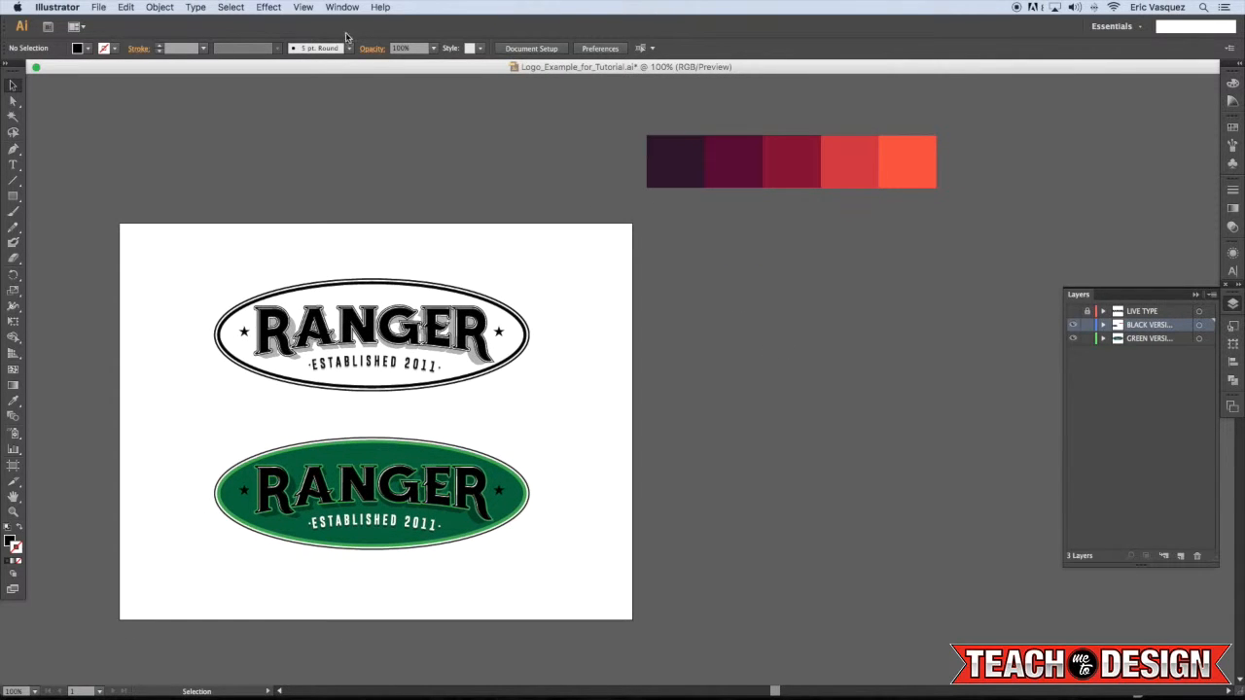
left_click(303, 7)
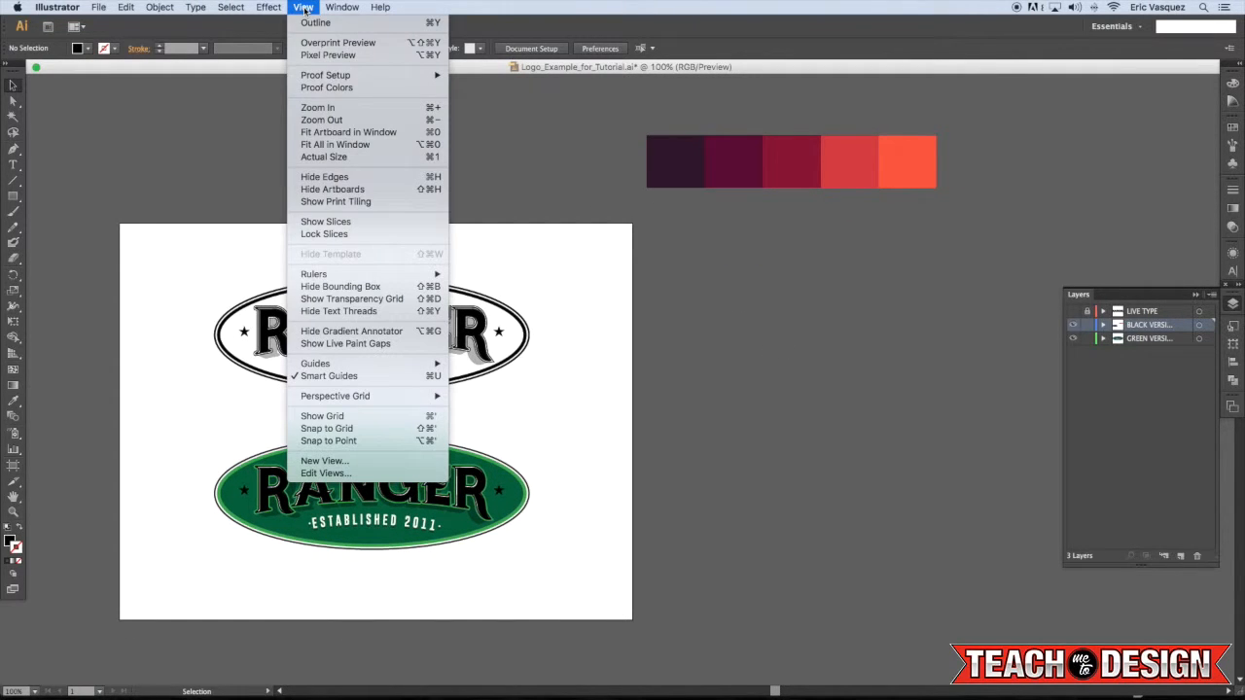
left_click(373, 430)
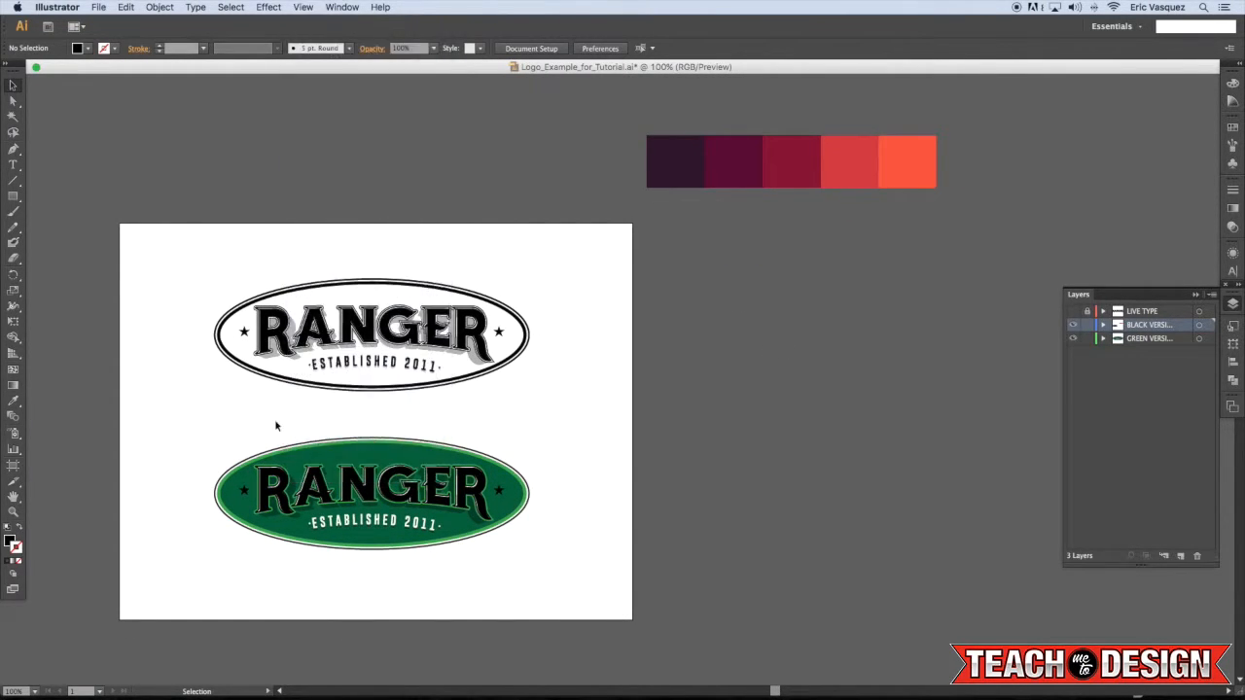
Add a second 11 x 8.5 in artboard directly to the right of the first, with their top edges aligned
left_click(13, 468)
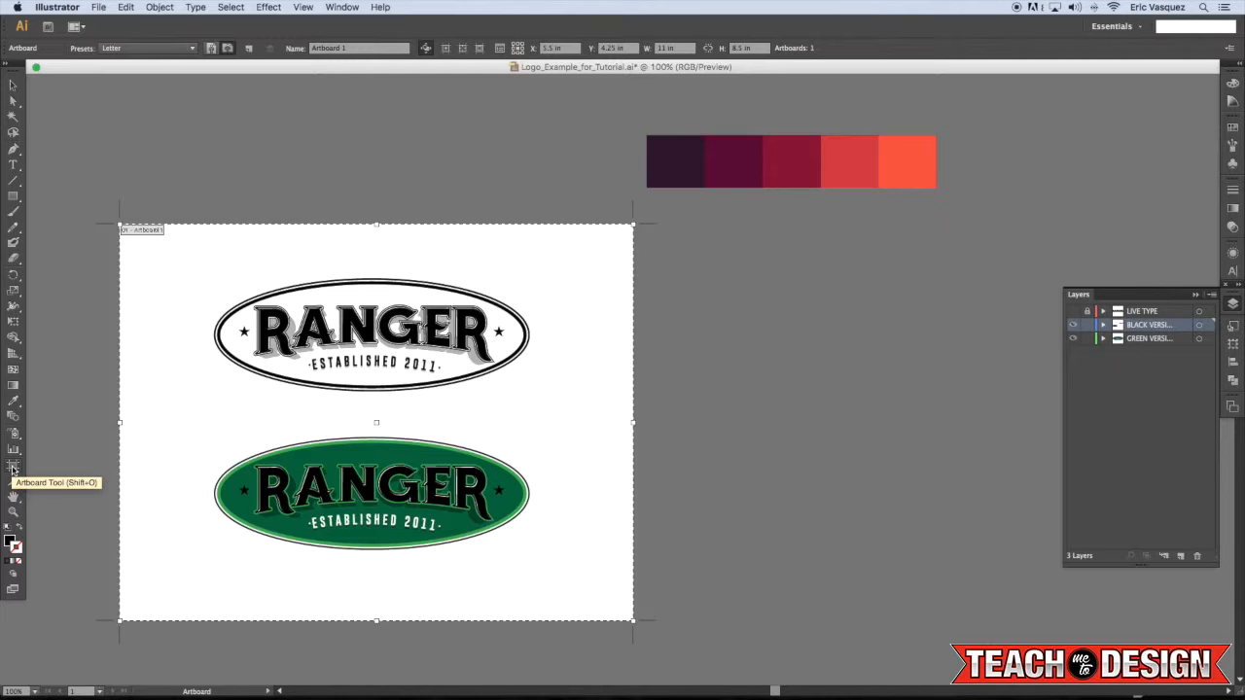
left_click(249, 51)
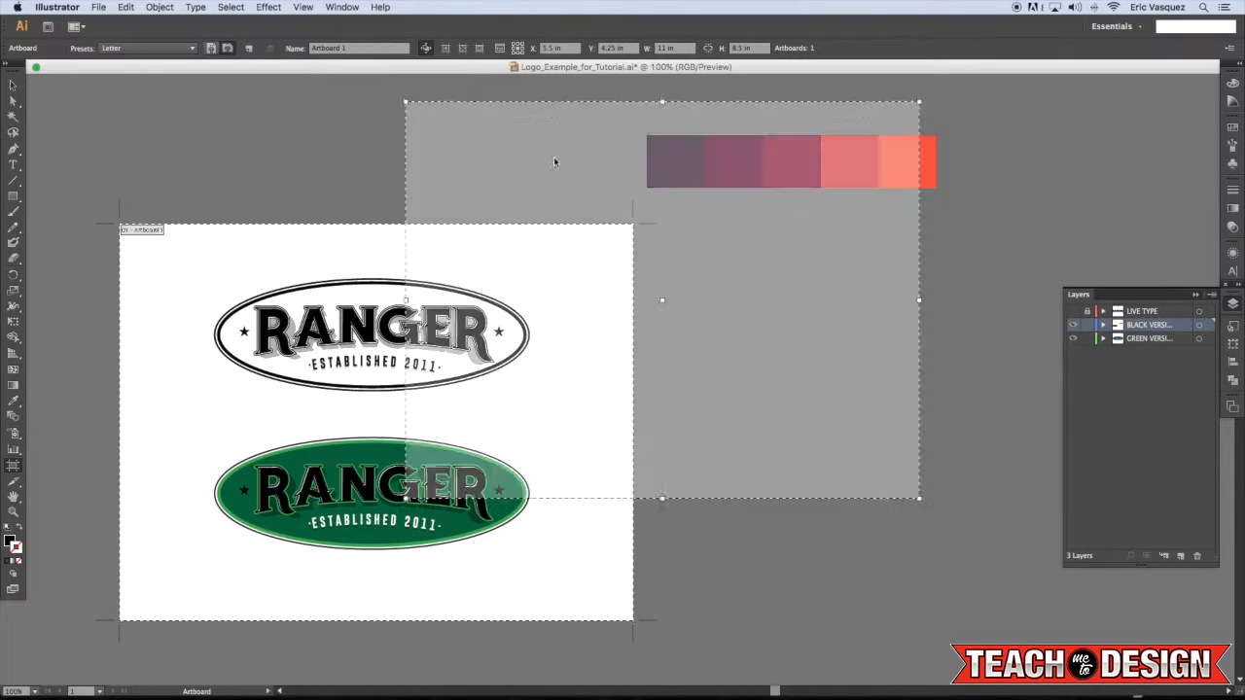
left_click(641, 227)
key("Escape")
Turn off Snap to Grid
left_click(312, 7)
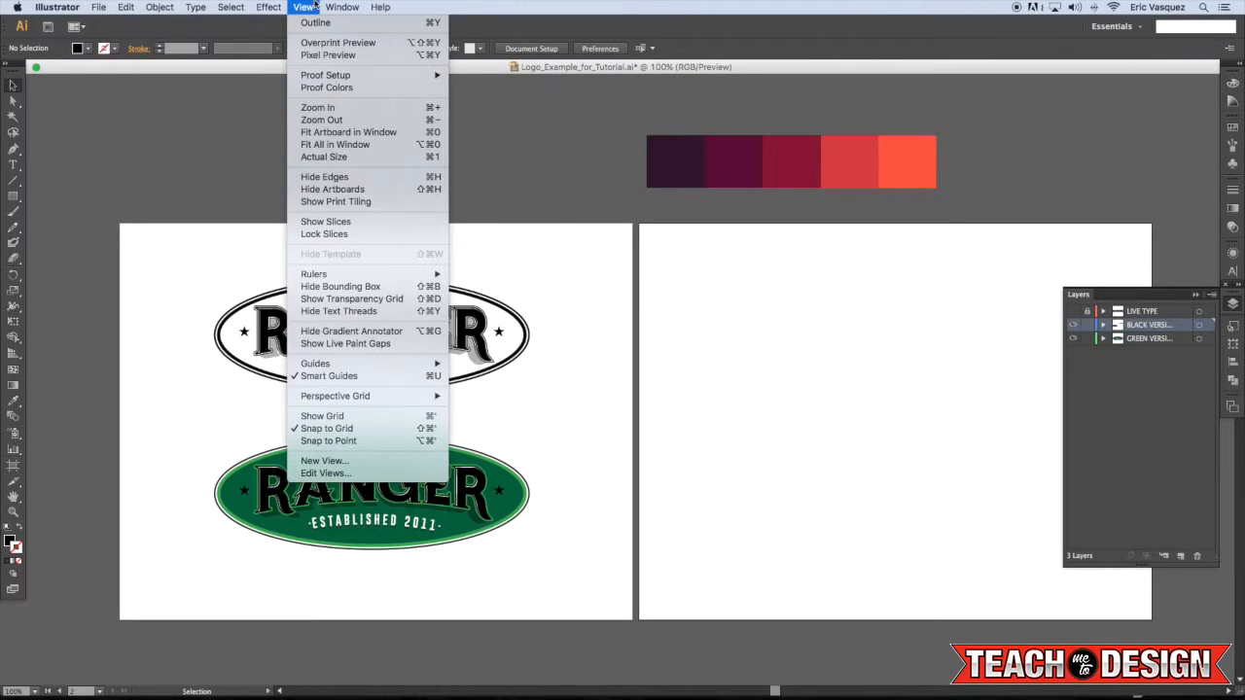
left_click(327, 428)
left_click_drag(790, 349, 678, 360)
left_click(302, 7)
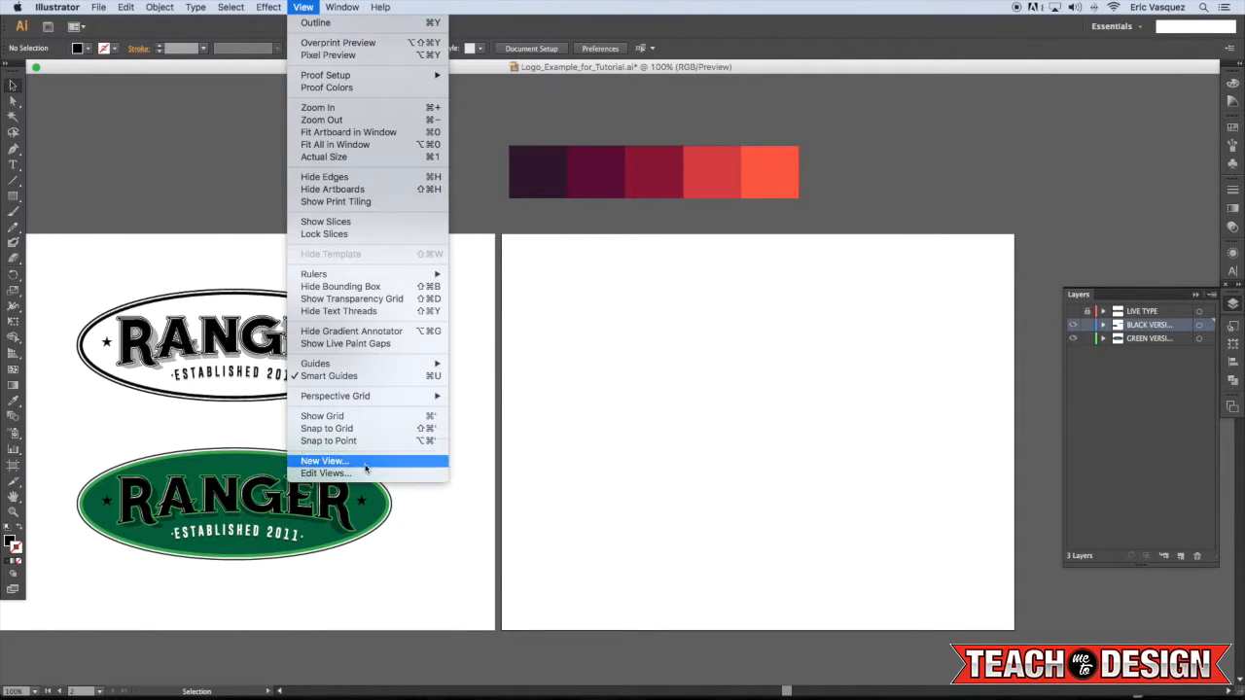
left_click(462, 422)
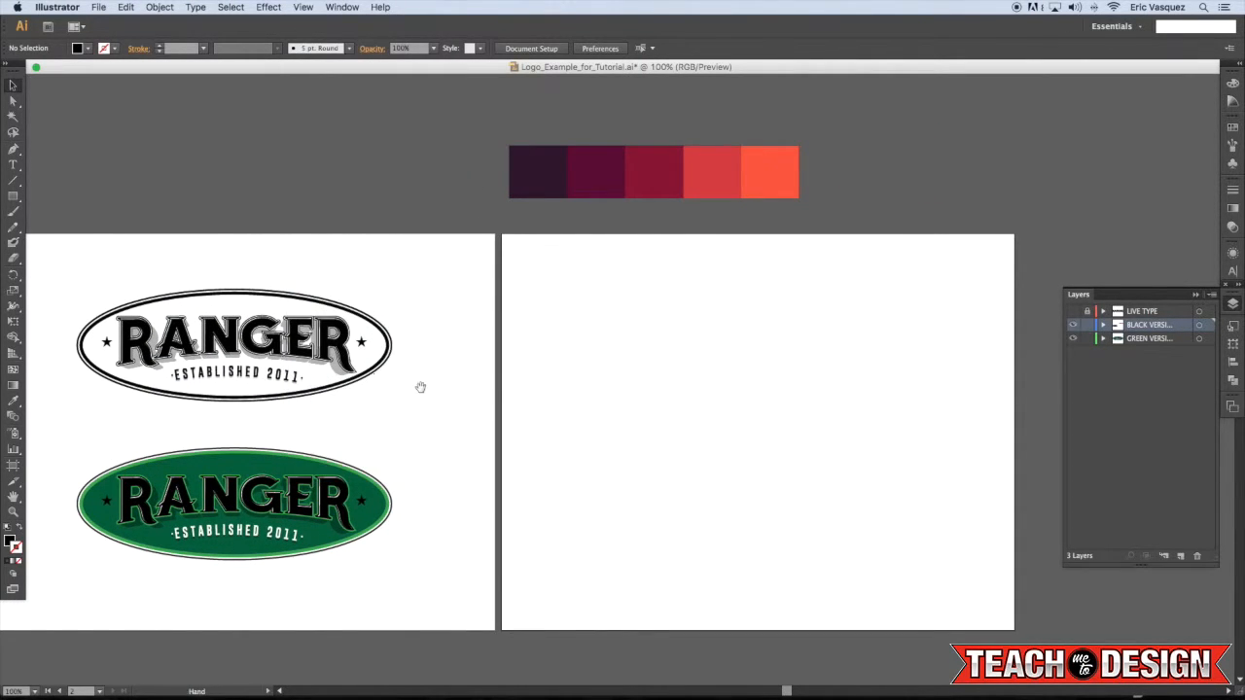
left_click_drag(419, 389, 563, 402)
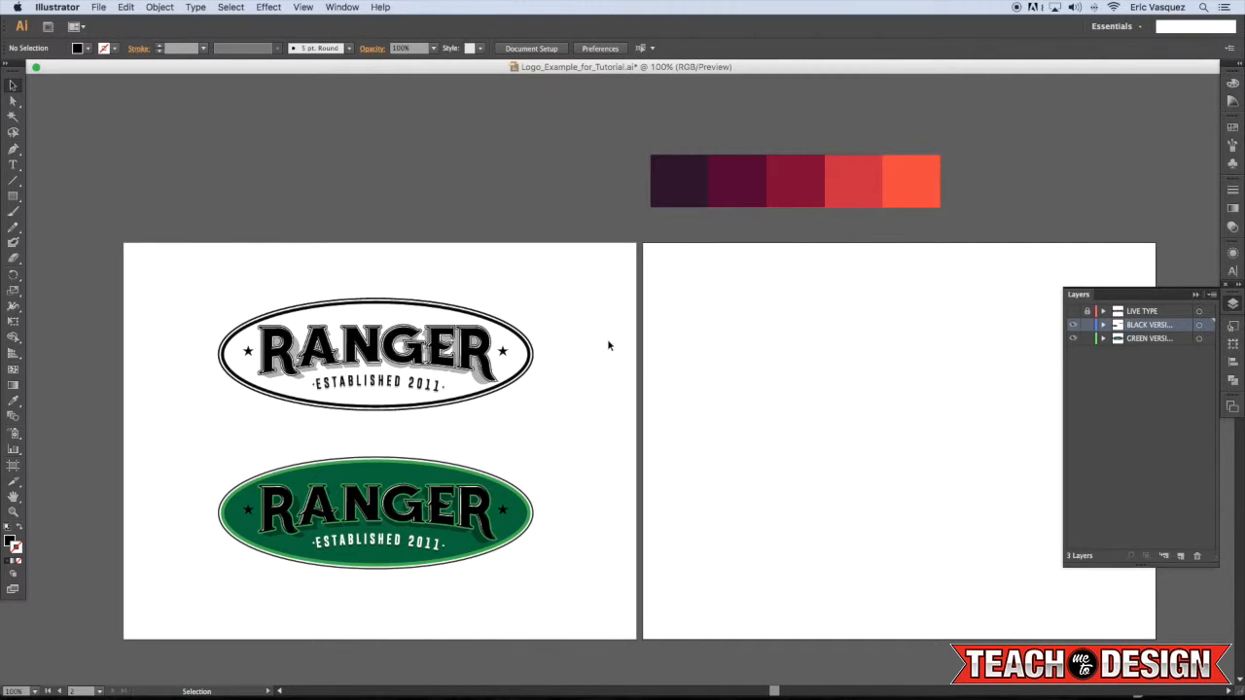
Duplicate the black RANGER logo straight across onto the new artboard
left_click_drag(557, 269, 193, 425)
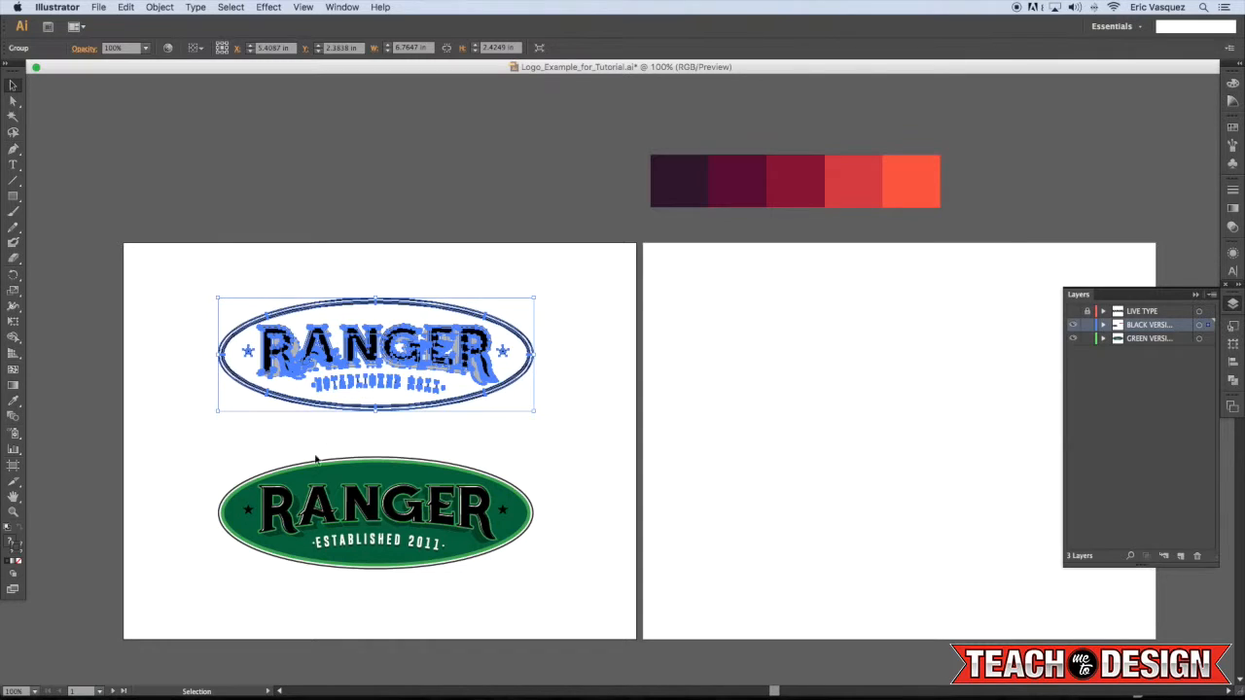
left_click(669, 629)
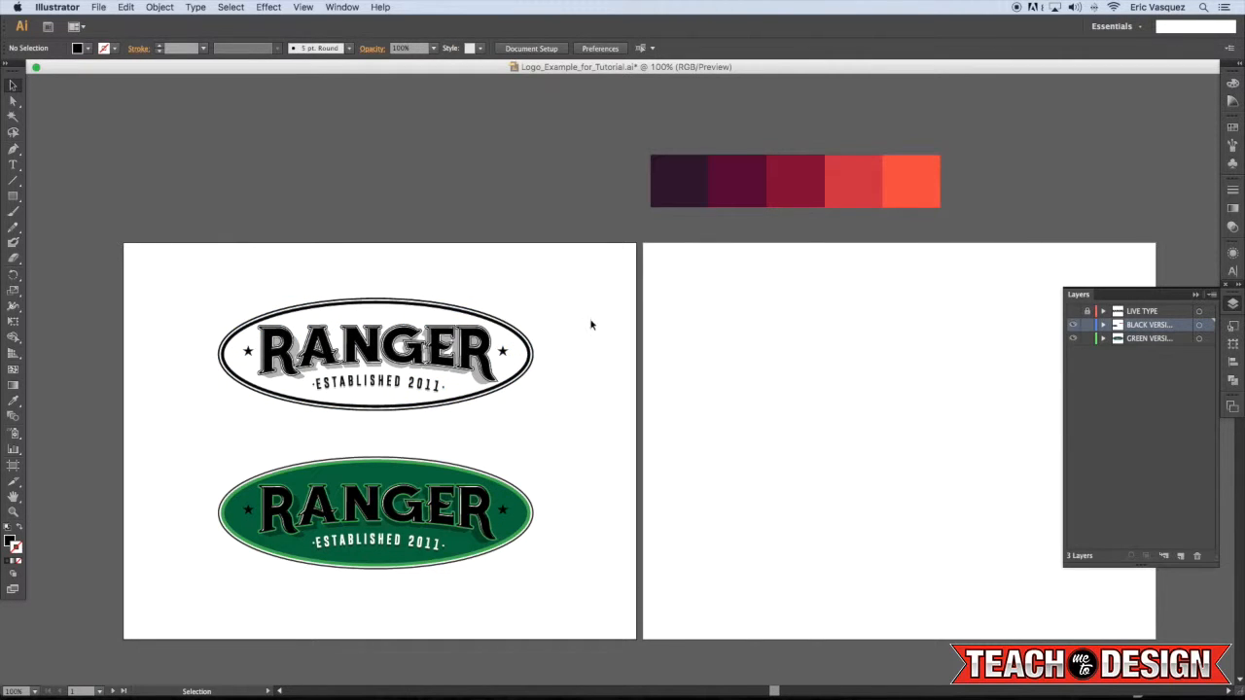
left_click_drag(583, 418, 185, 277)
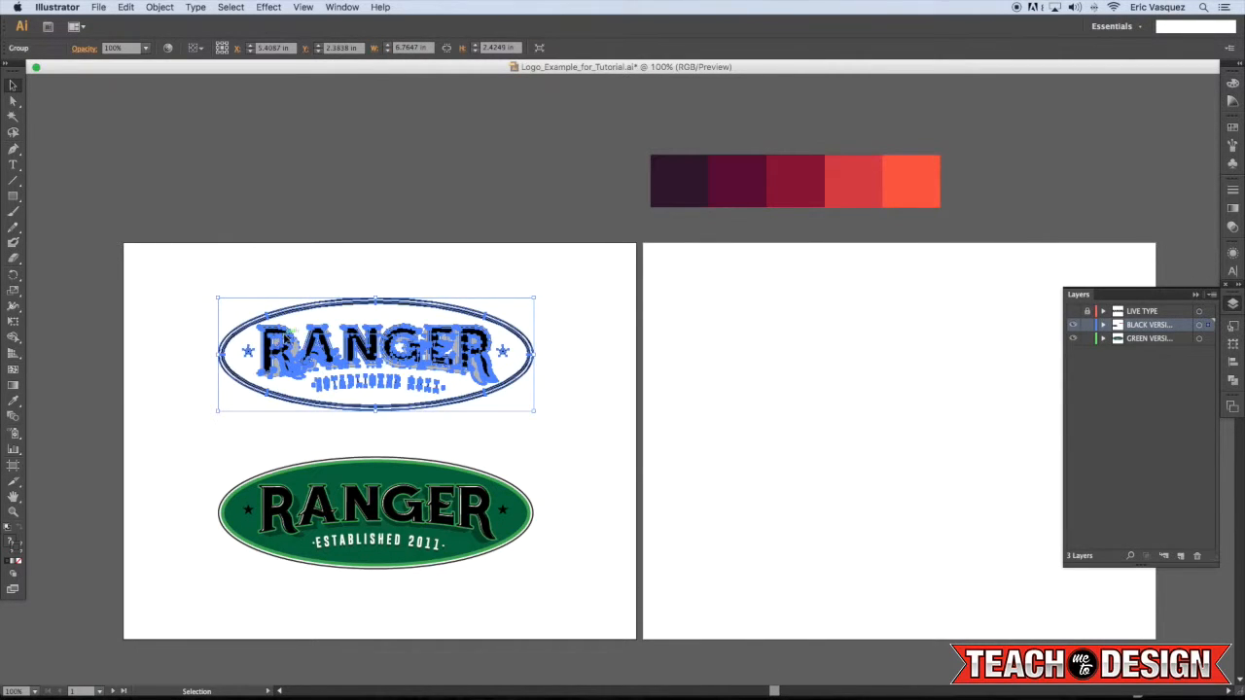
left_click_drag(308, 339, 858, 339)
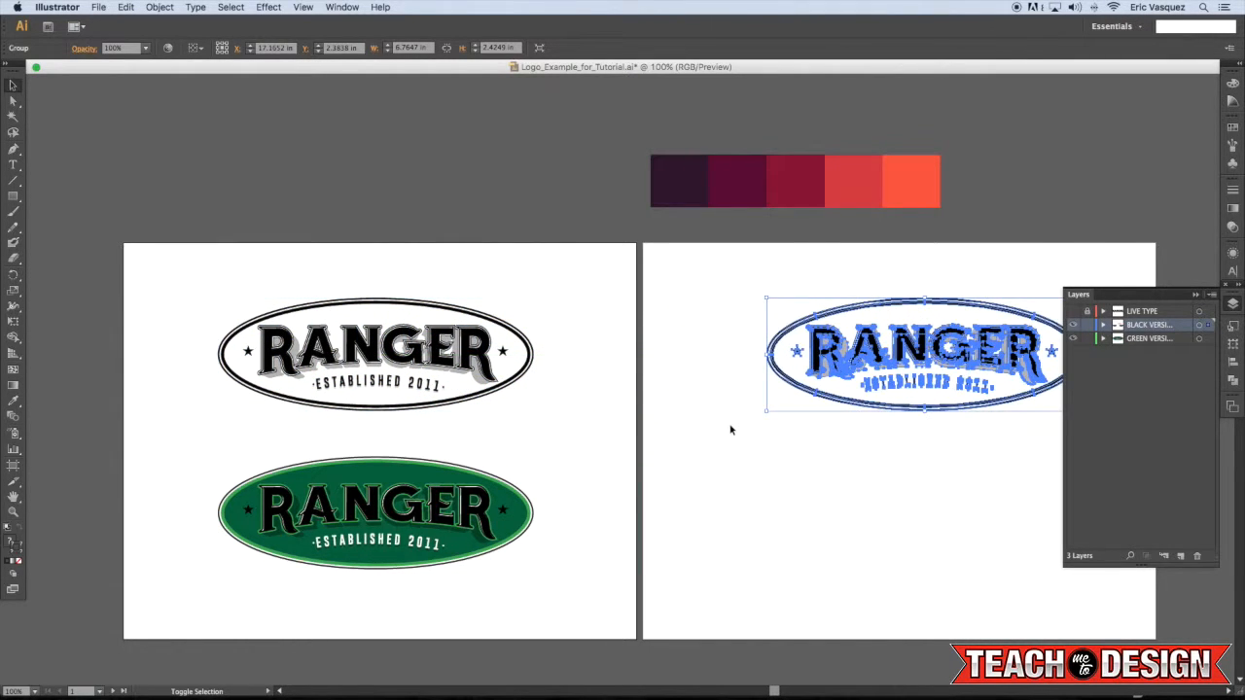
scroll(889, 467, "right", 4)
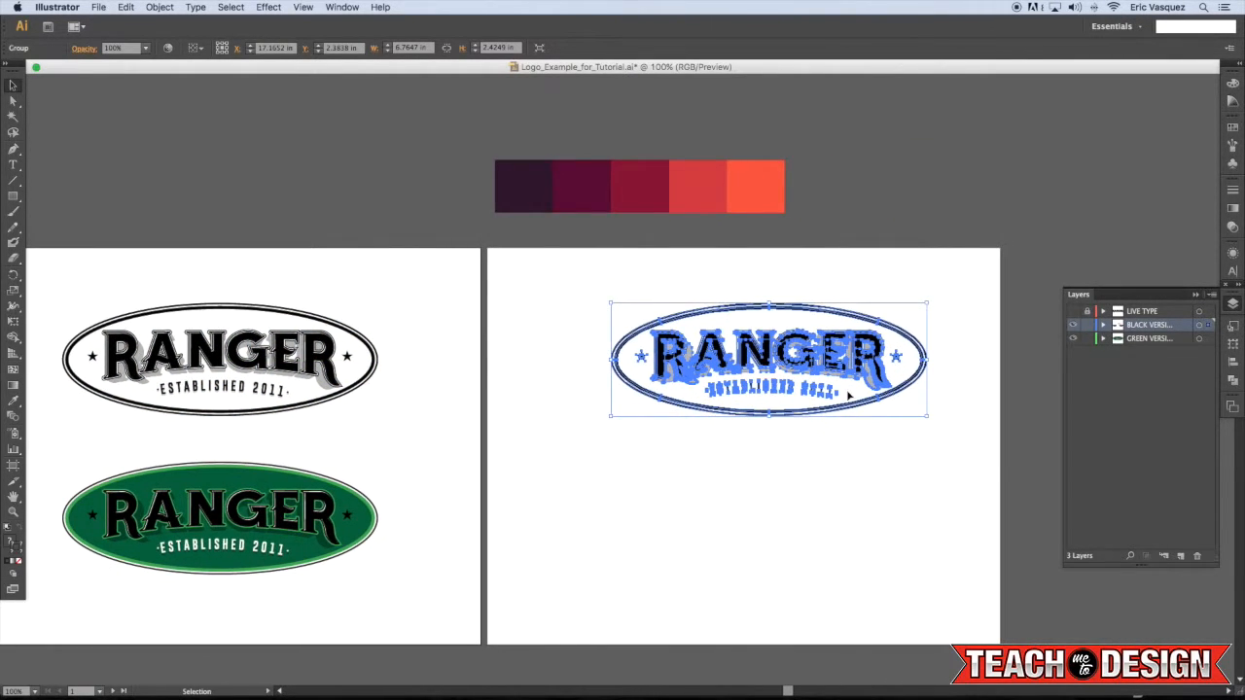
Move the duplicated logo onto a new layer above BLACK VERSION, keeping its position on the artboard
left_click(708, 491)
scroll(792, 473, "right", 2)
left_click_drag(845, 320, 484, 478)
left_click(918, 345)
left_click_drag(921, 293, 481, 483)
key("Delete")
left_click(1179, 556)
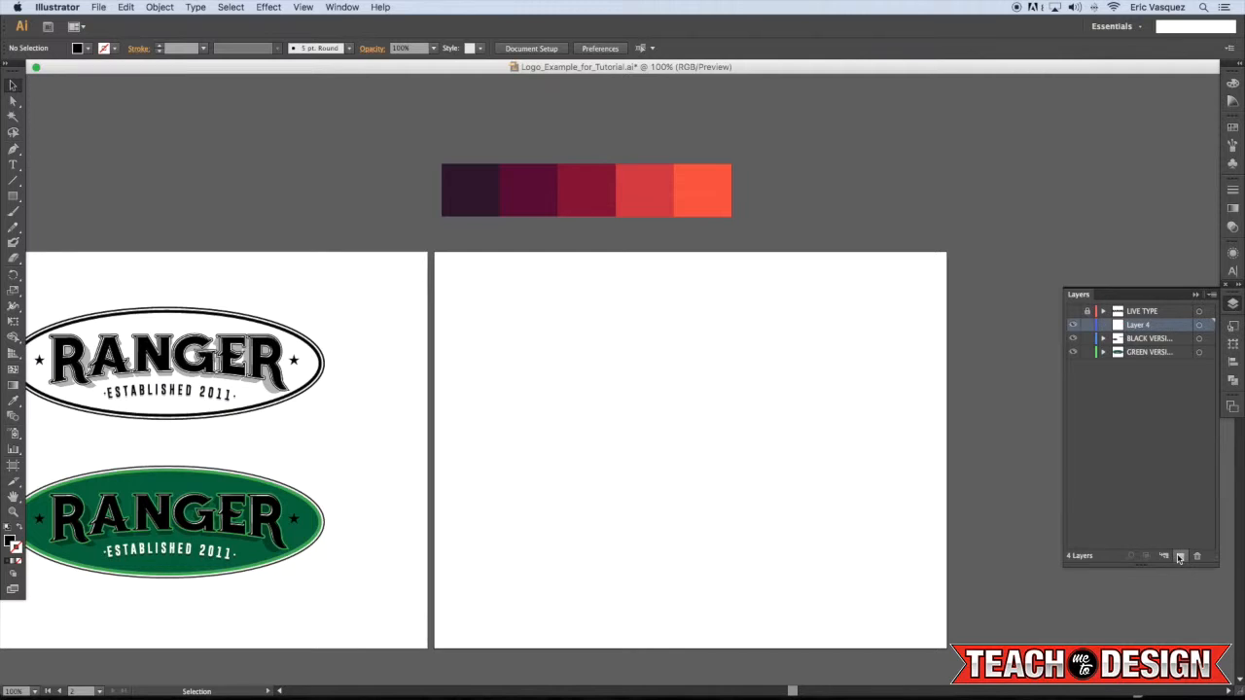
key("super+f")
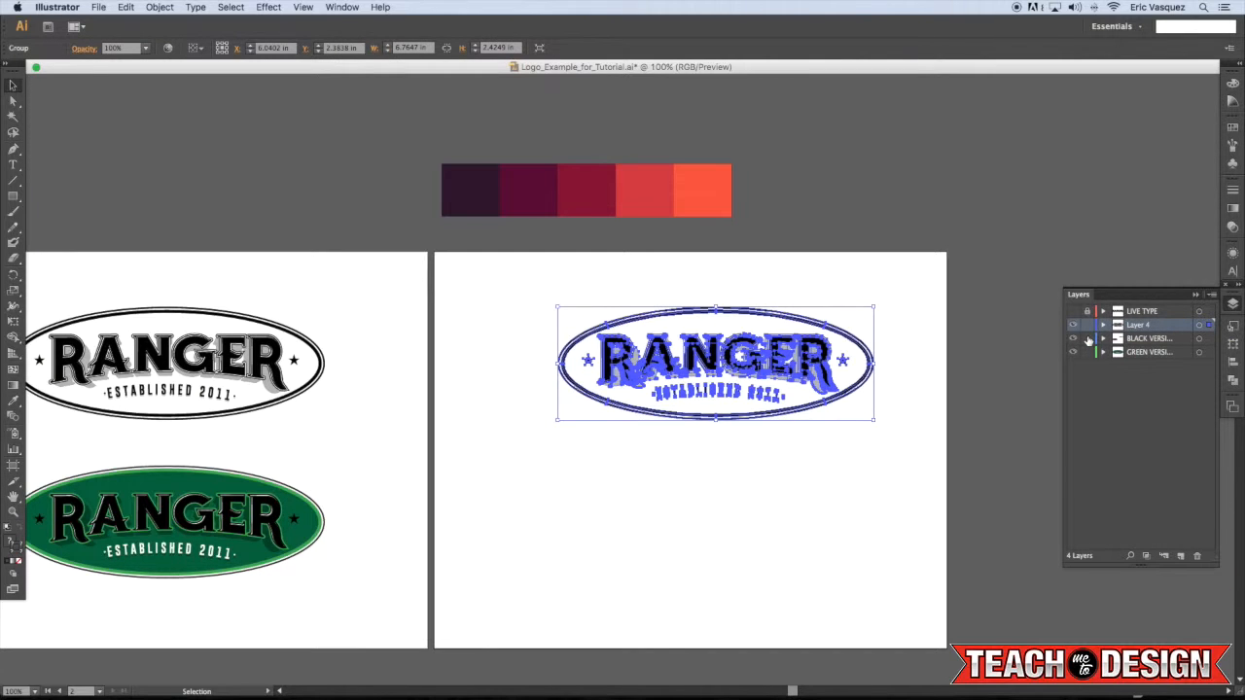
Lock and hide the black version and green version layers
left_click(1088, 339)
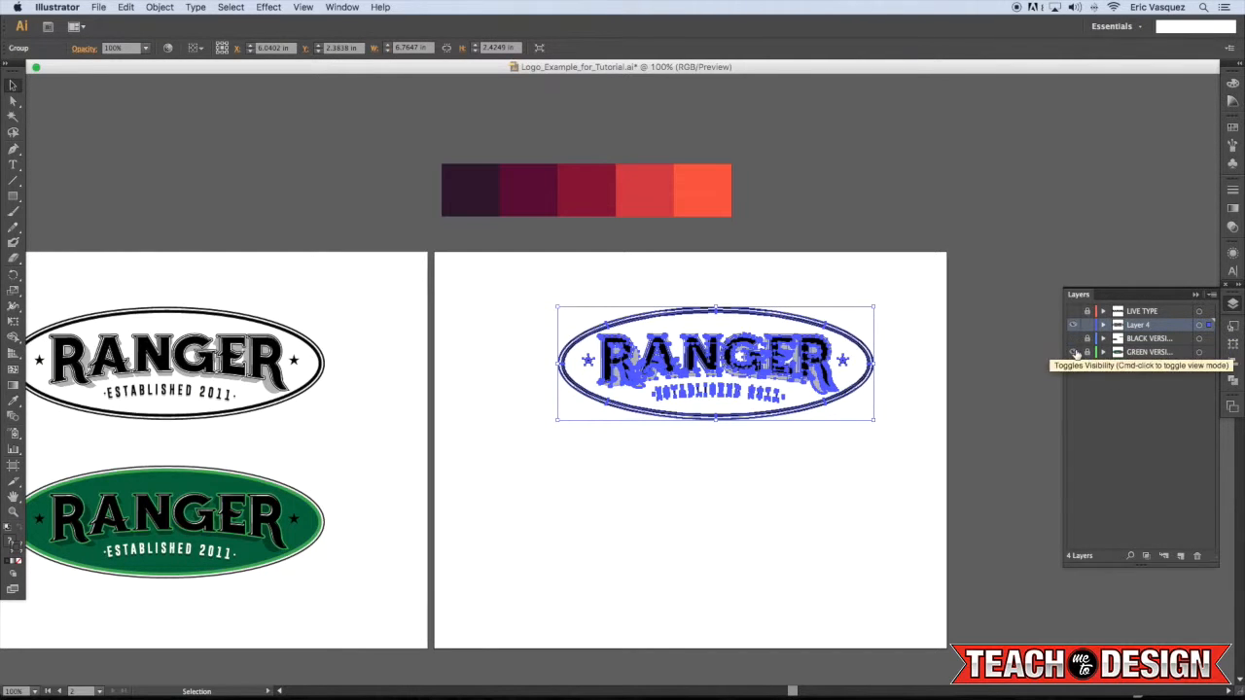
left_click(1073, 338)
left_click(1073, 352)
left_click(917, 461)
Move the palette image from the black version layer to Layer 4 in place, leaving the black version layer locked and hidden
left_click(1073, 339)
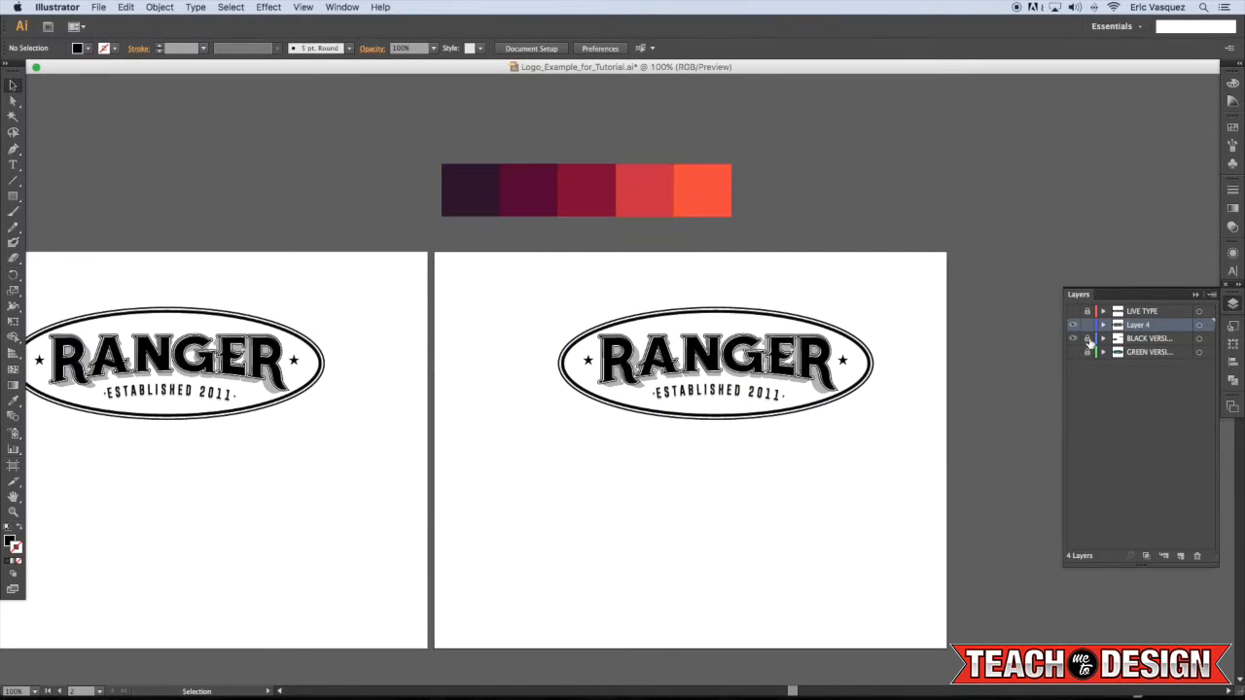
left_click(687, 194)
key("Delete")
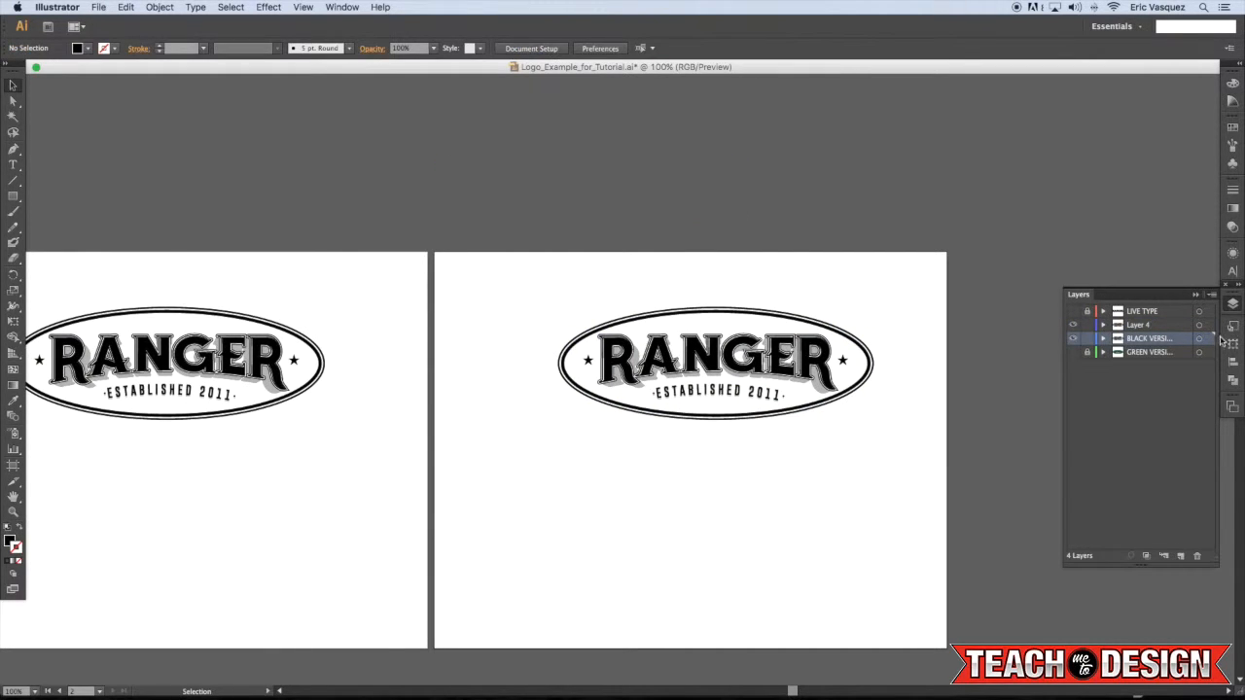
left_click(1073, 338)
left_click(1138, 325)
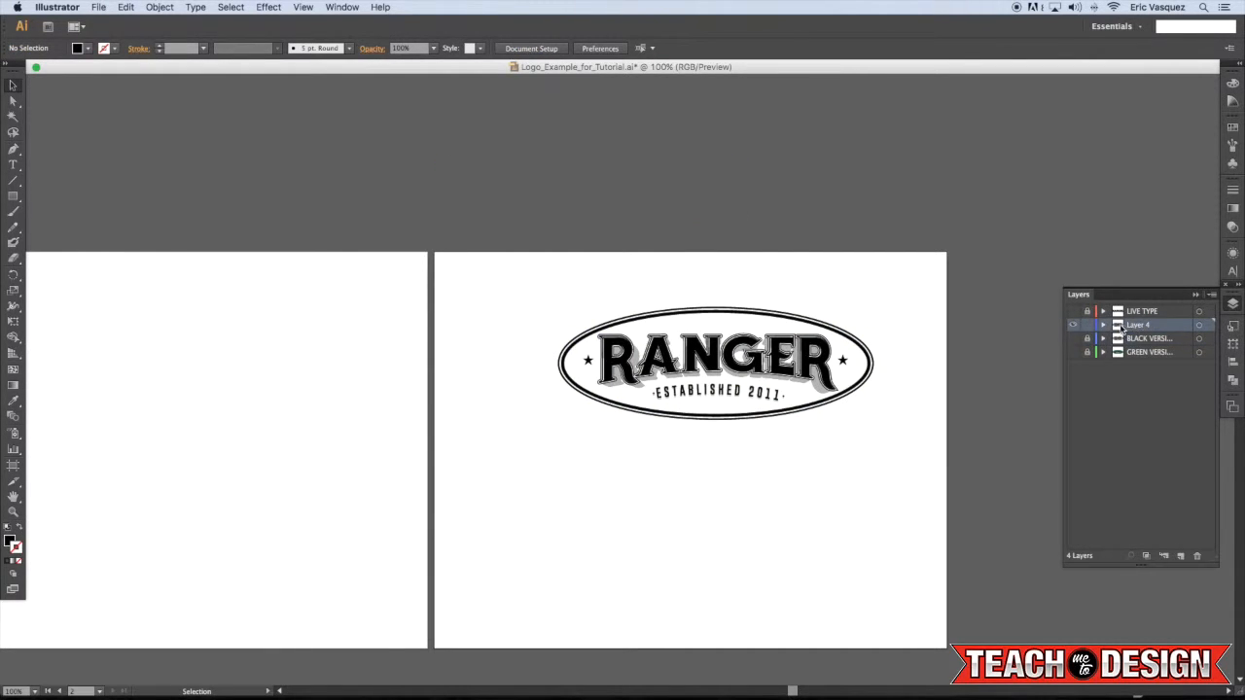
key("super+shift+v")
left_click(903, 183)
left_click_drag(811, 187, 795, 207)
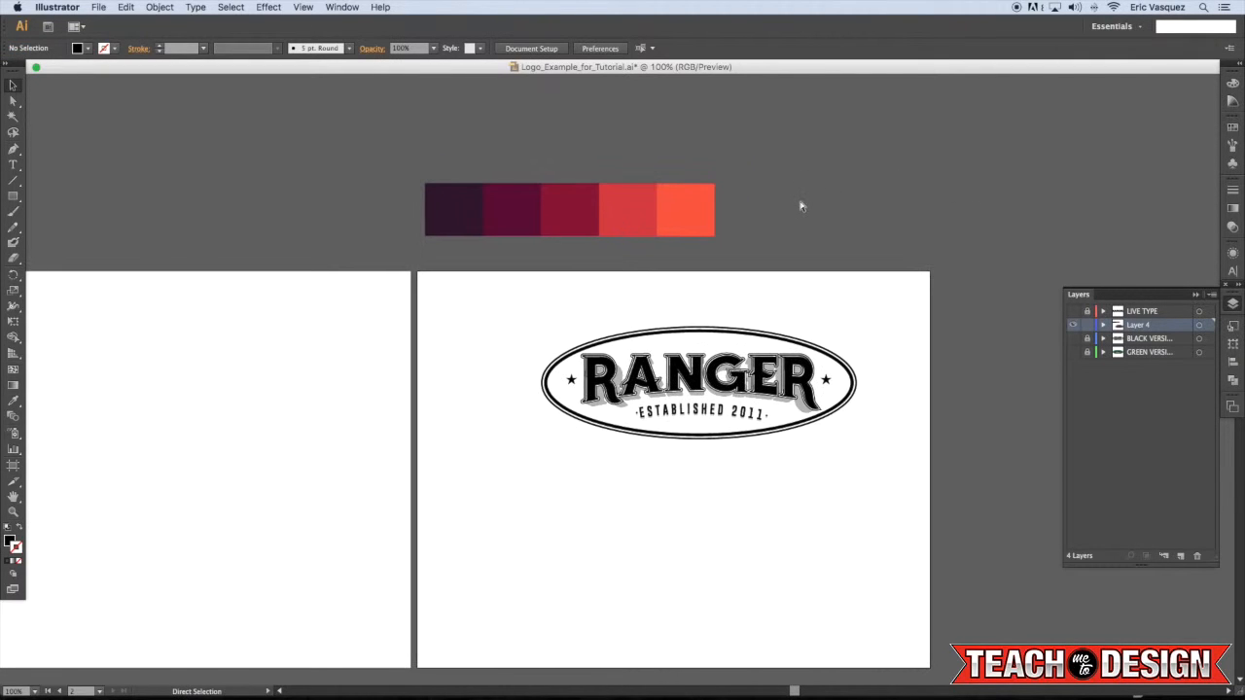
Fill the inner oval of the duplicated logo with the palette's middle maroon swatch using the Eyedropper
scroll(802, 207, "up", 3)
key("a")
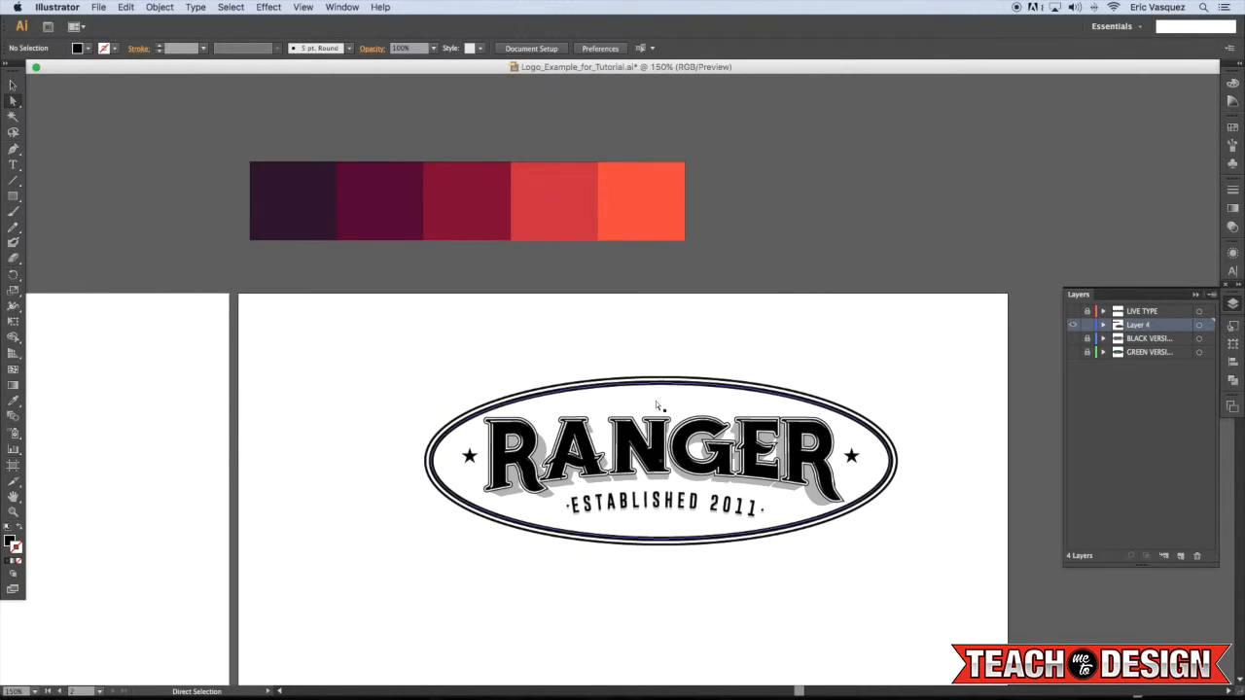
left_click(657, 405)
key("i")
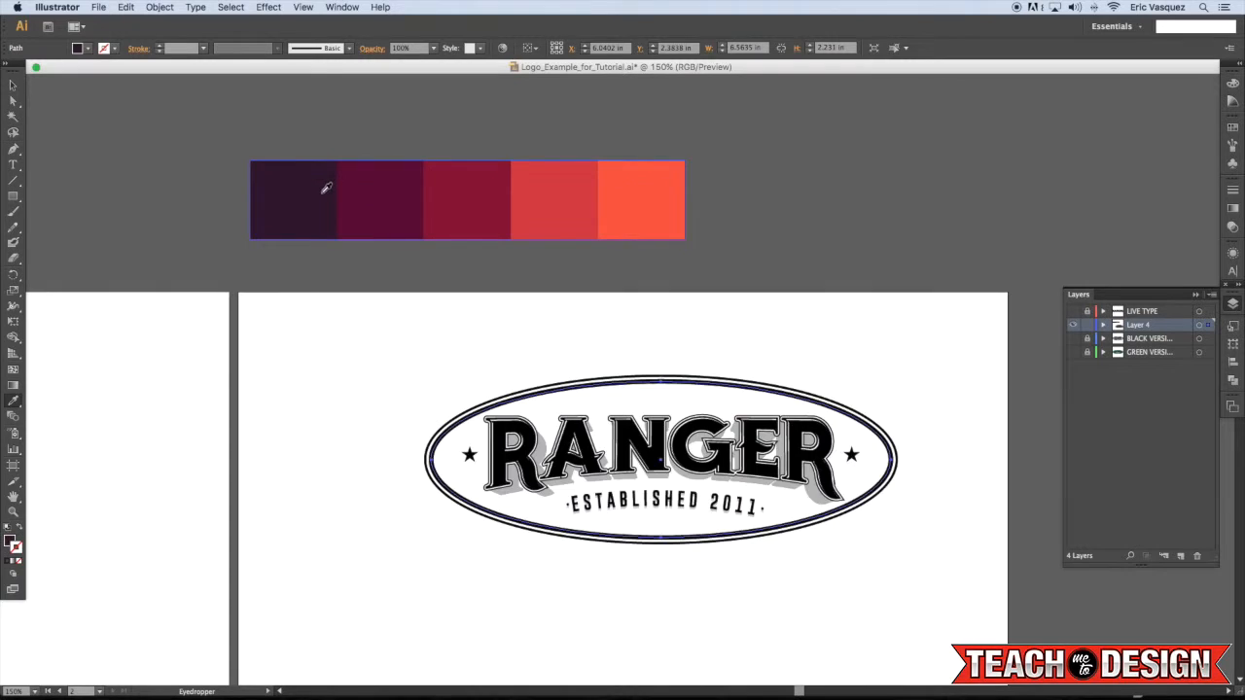
left_click(325, 186)
left_click(489, 196)
key("super+shift+a")
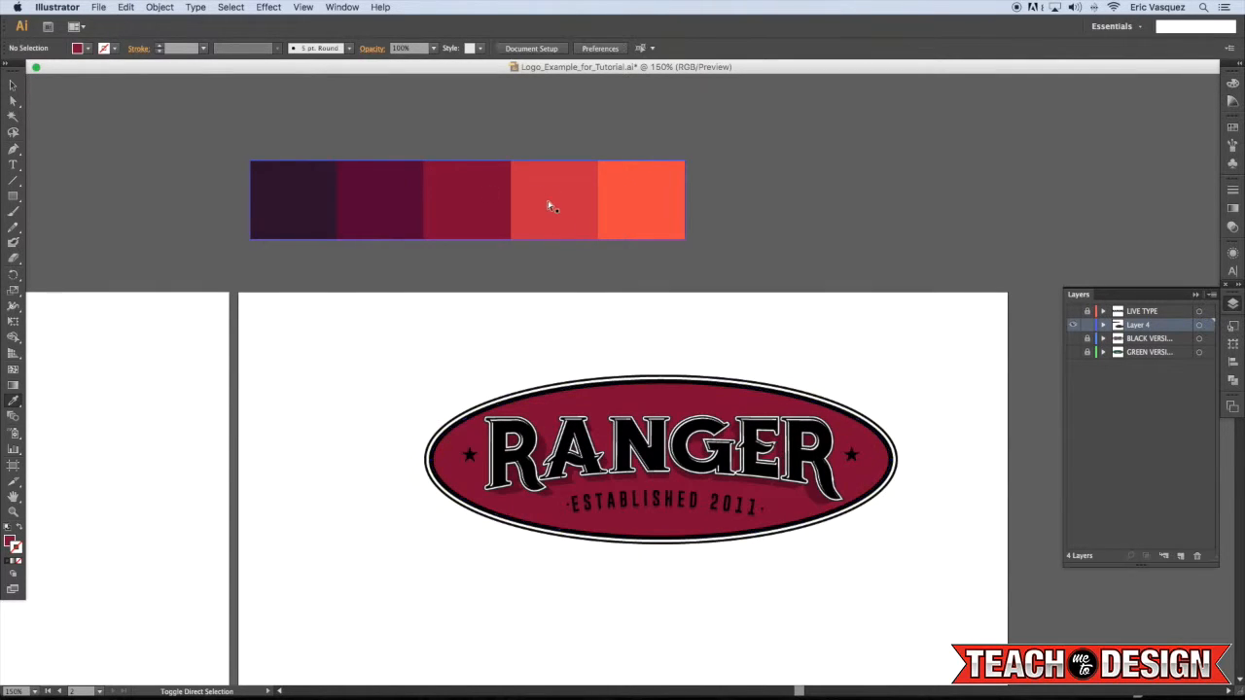
Recolor the "ESTABLISHED 2011" lettering white by sampling the blank artboard with the Eyedropper
key("v")
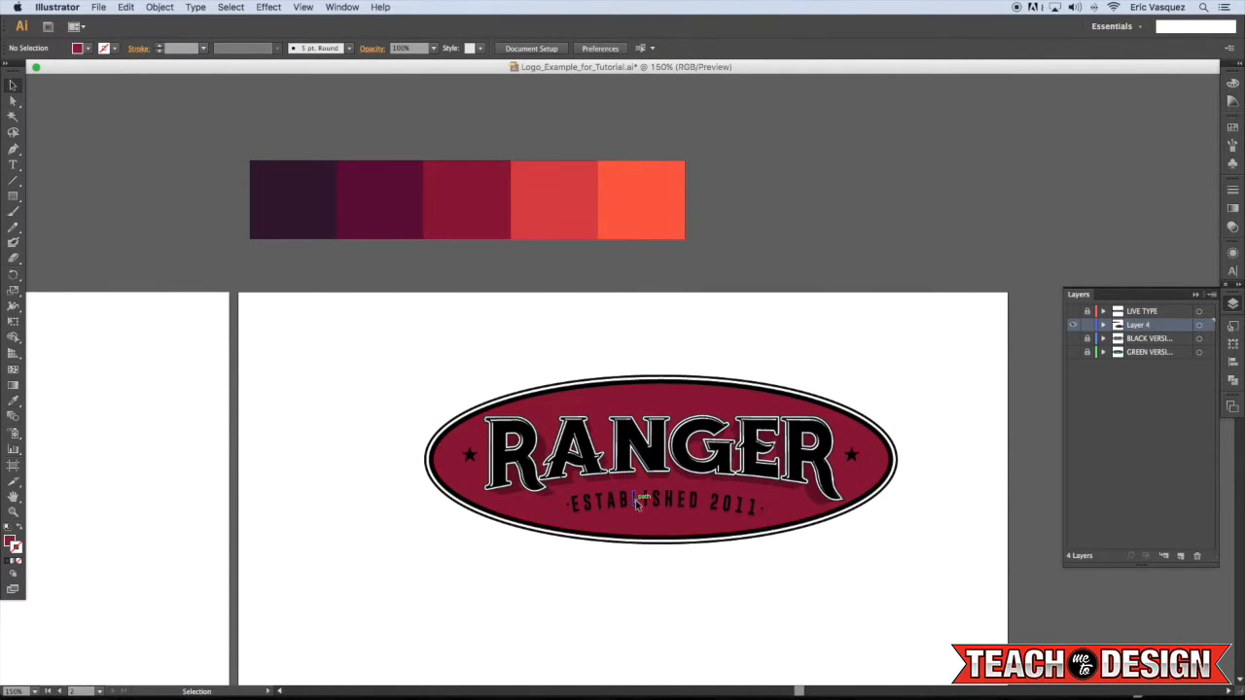
left_click(636, 500)
key("super+shift+a")
scroll(637, 503, "up", 2)
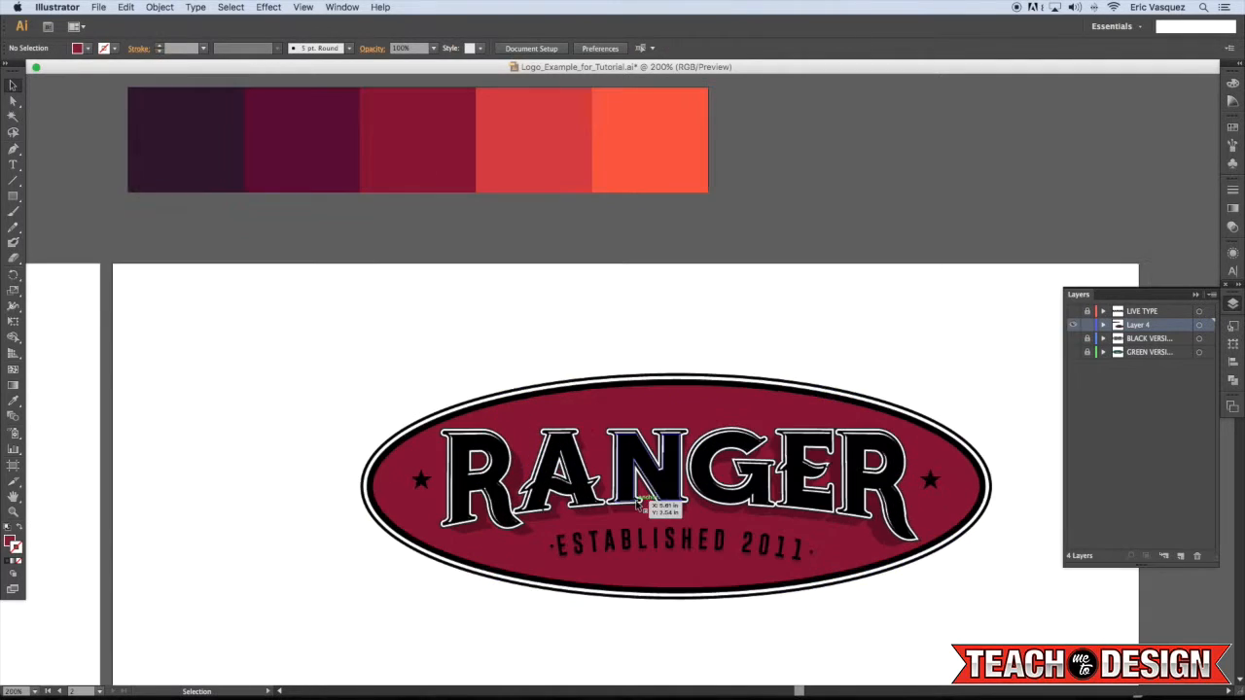
scroll(647, 498, "up", 2)
left_click(630, 486)
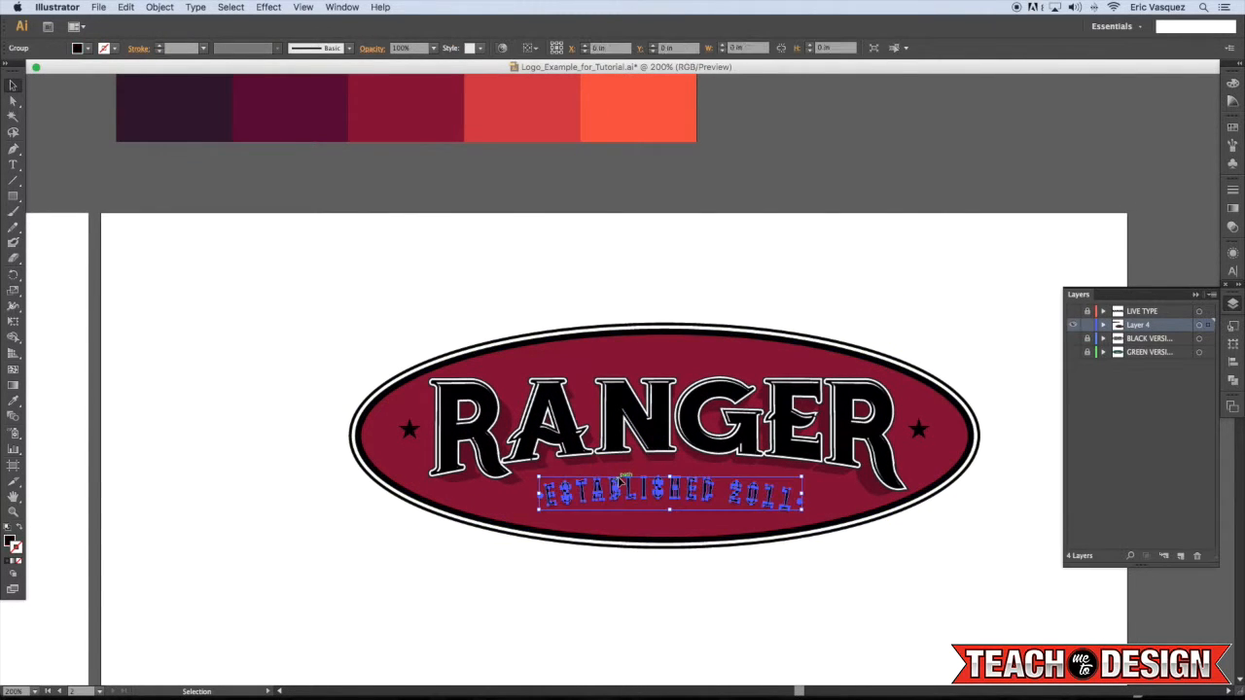
key("i")
left_click(695, 628)
key("super+shift+a")
key("v")
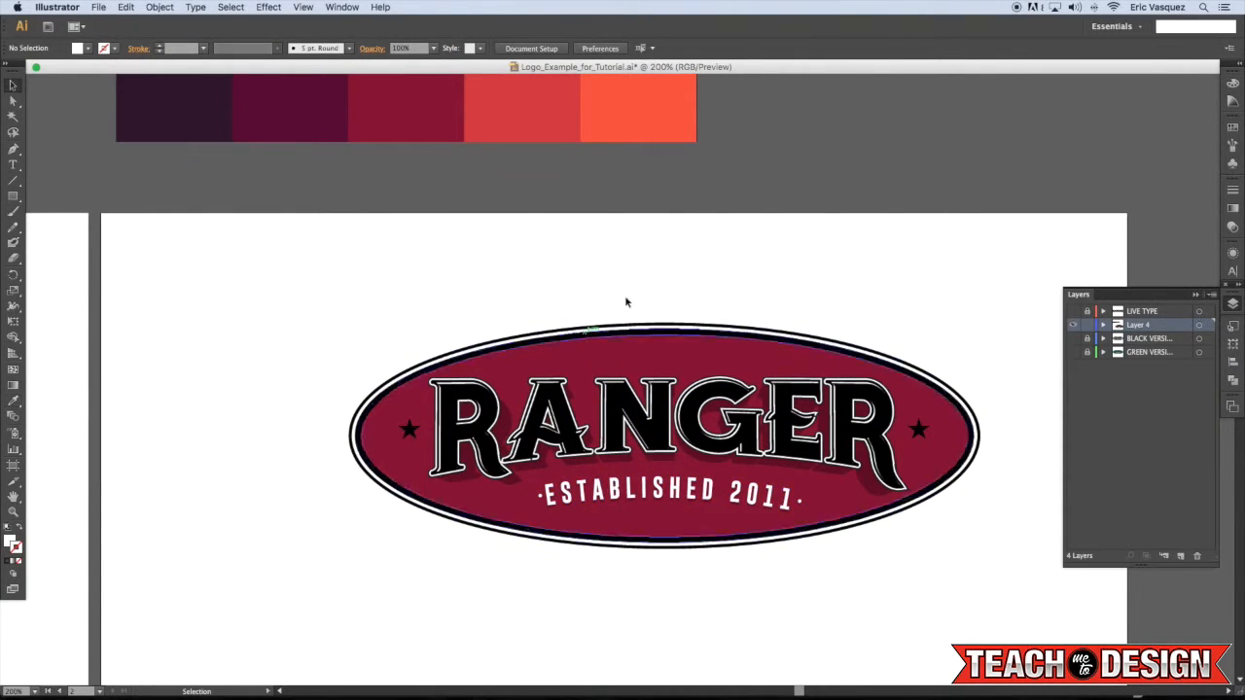
Recolor both stars with the palette's bright orange swatch using the Eyedropper
left_click(919, 429)
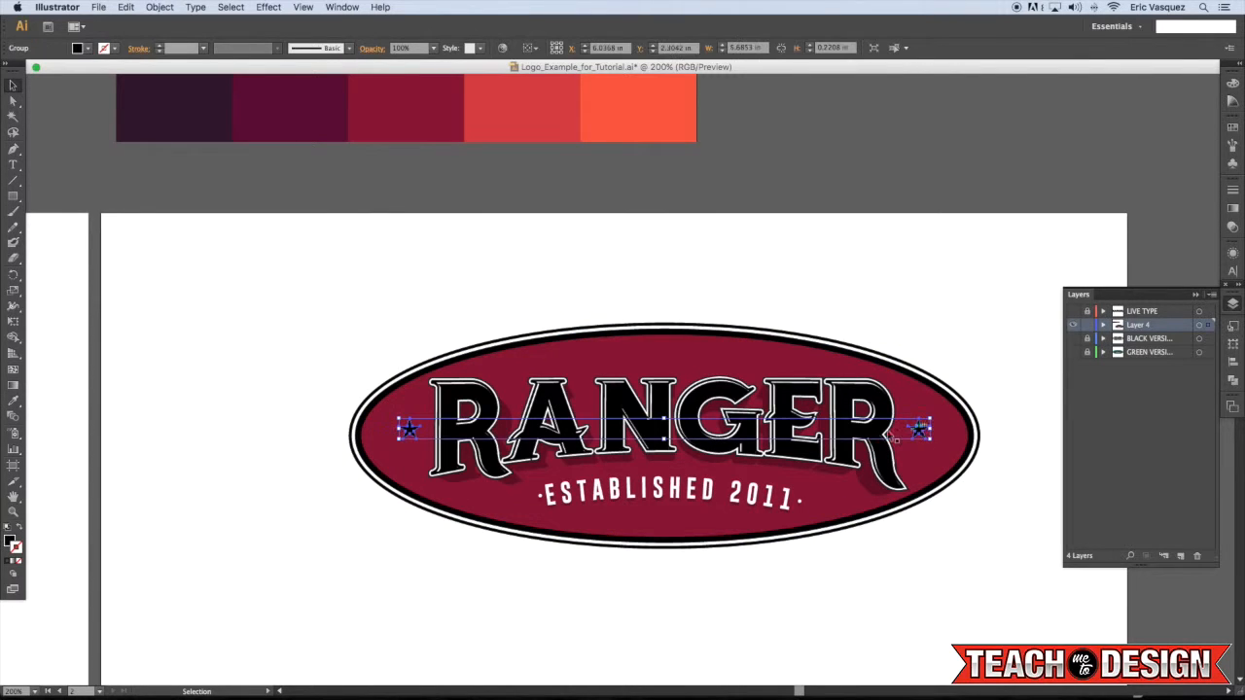
key("i")
left_click(590, 91)
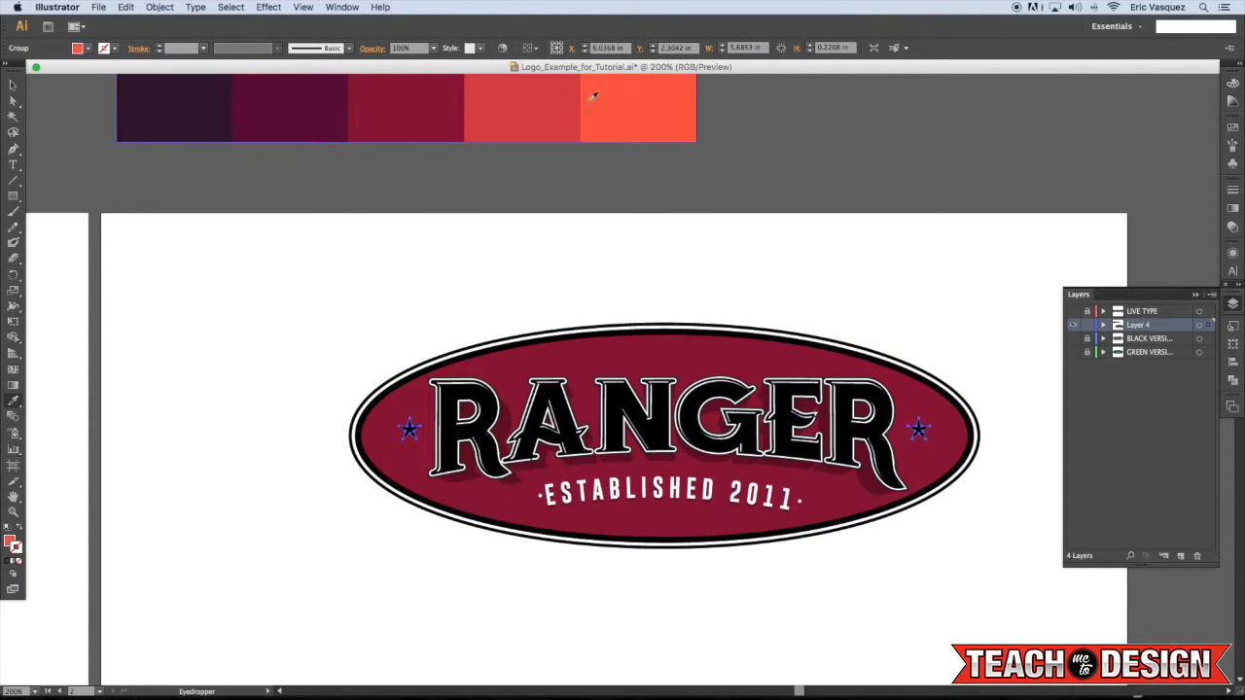
key("super+shift+a")
key("a")
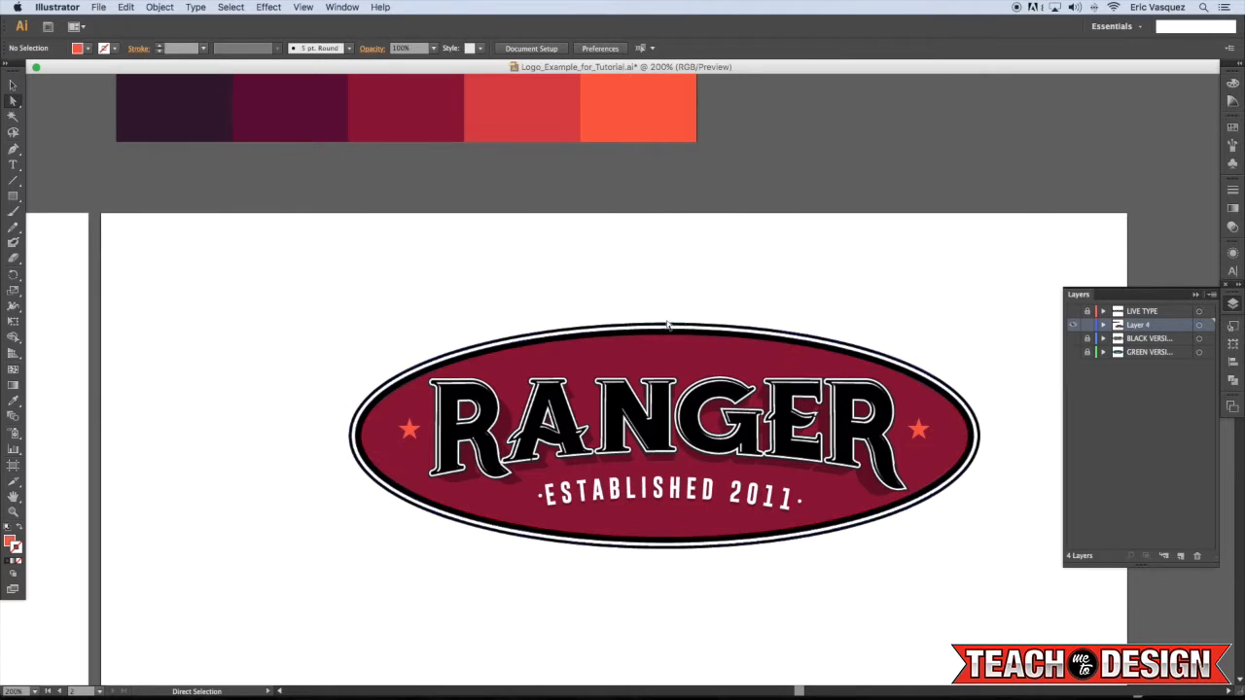
Recolor the outer ring around the oval with the palette's bright orange swatch using the Eyedropper
left_click(664, 325)
key("i")
left_click(647, 119)
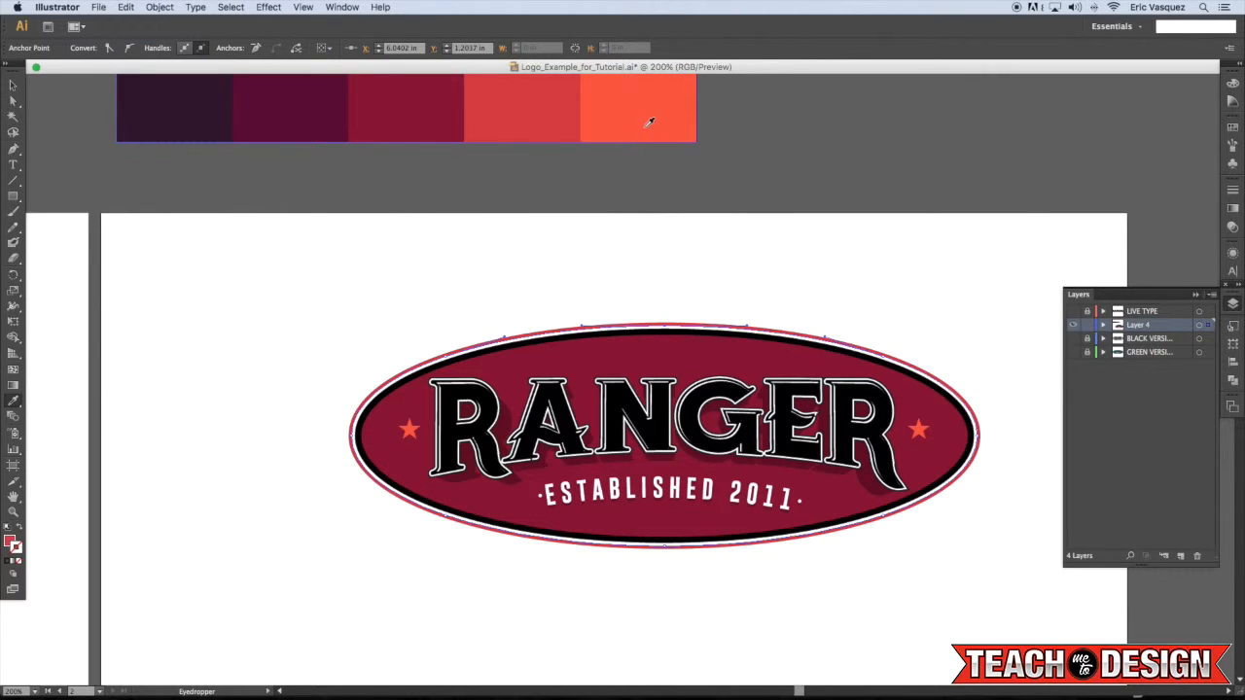
left_click(572, 126)
key("super+shift+a")
key("v")
Duplicate the RANGER lettering in place and ungroup it into separate letter shapes
scroll(607, 178, "left", 3)
scroll(762, 218, "right", 2)
scroll(762, 218, "down", 1)
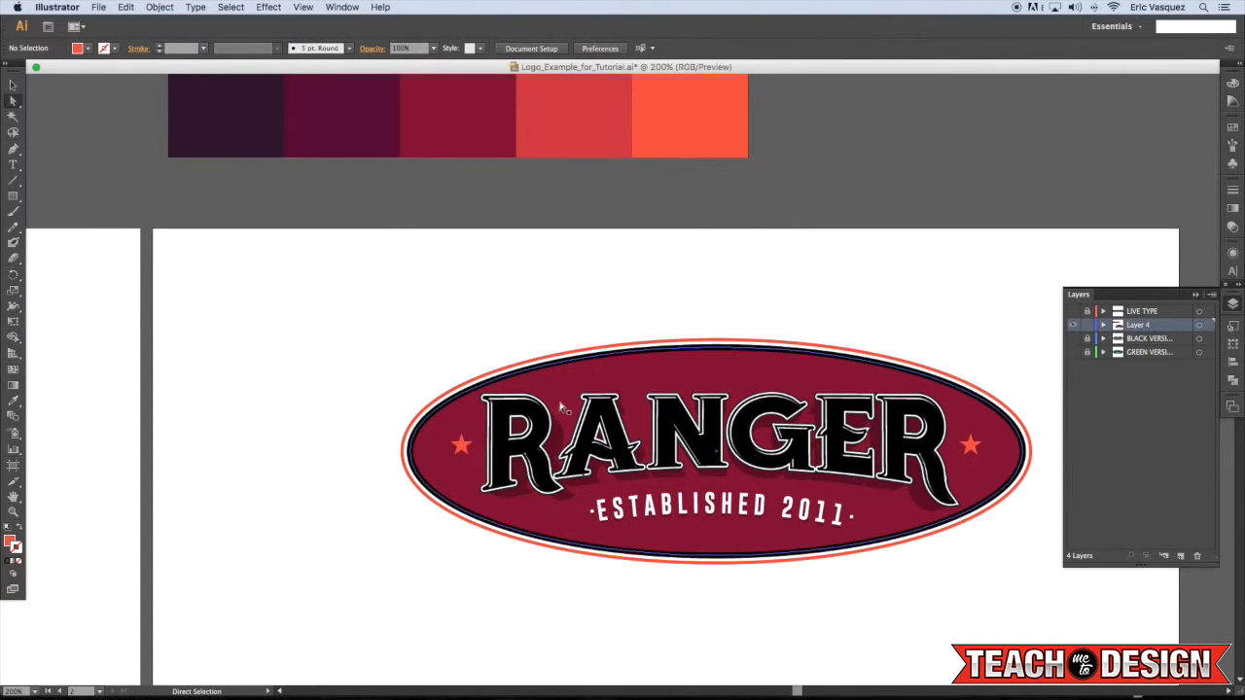
left_click(586, 377)
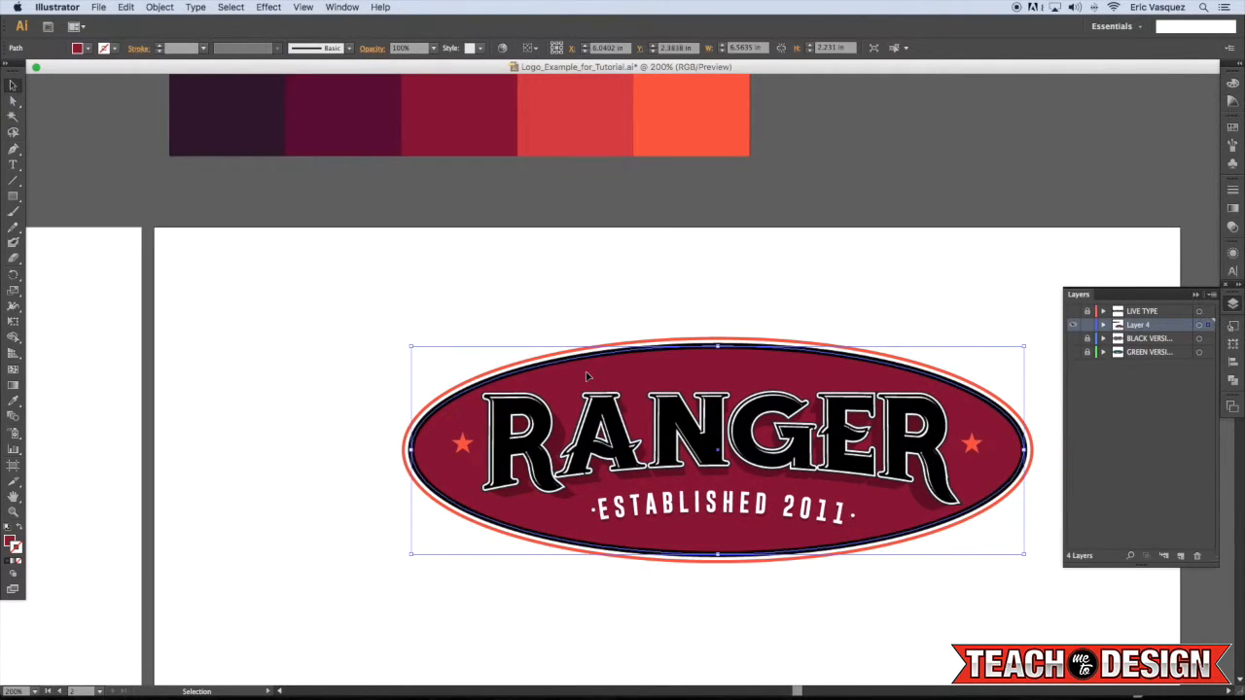
left_click(537, 414)
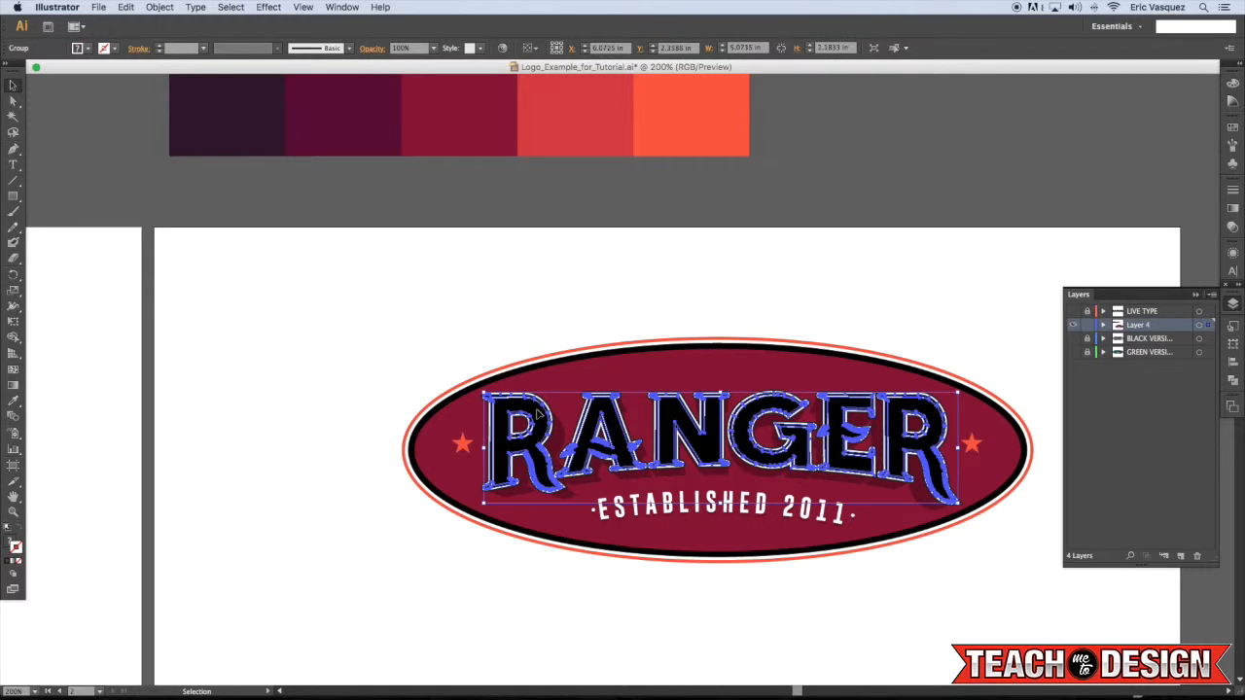
key("super+c")
key("super+f")
key("shift+super+g")
key("shift+super+a")
Group the six black inner letter faces of RANGER and fill them with the palette's bright orange using the Eyedropper
left_click(537, 414)
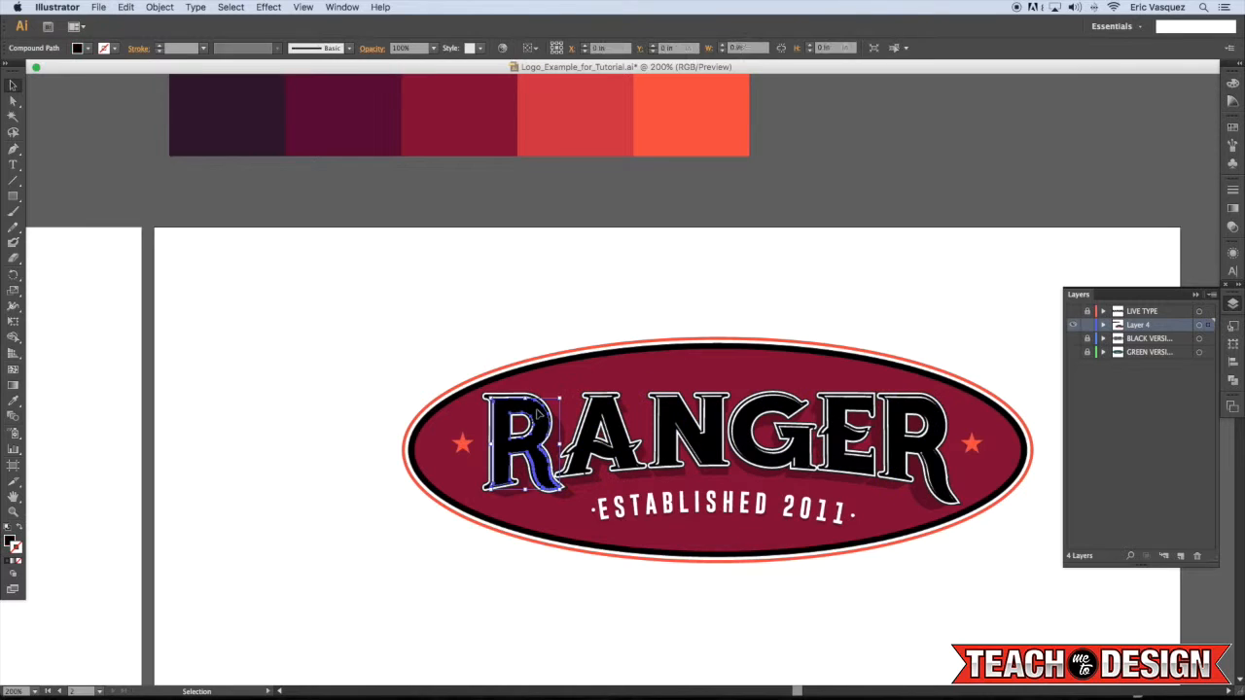
left_click(597, 414, "shift")
left_click(671, 413, "shift")
left_click(750, 414, "shift")
left_click(849, 413, "shift")
left_click(894, 411, "shift")
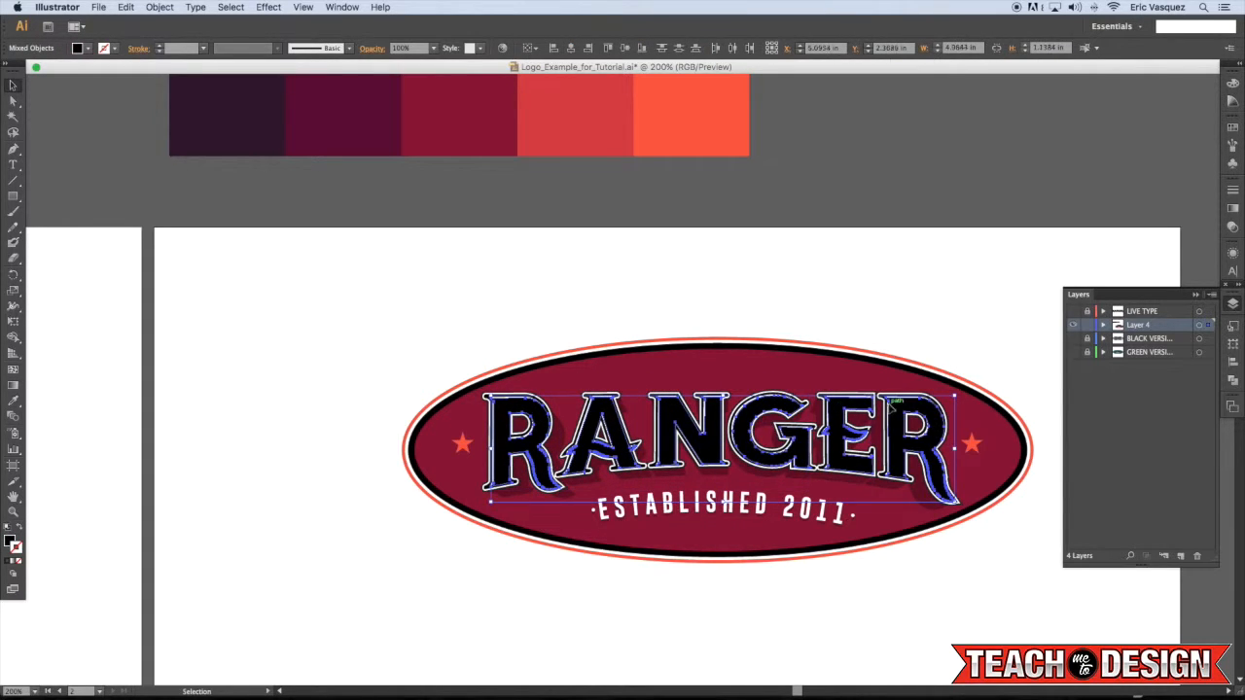
key("super+g")
key("i")
left_click(589, 125)
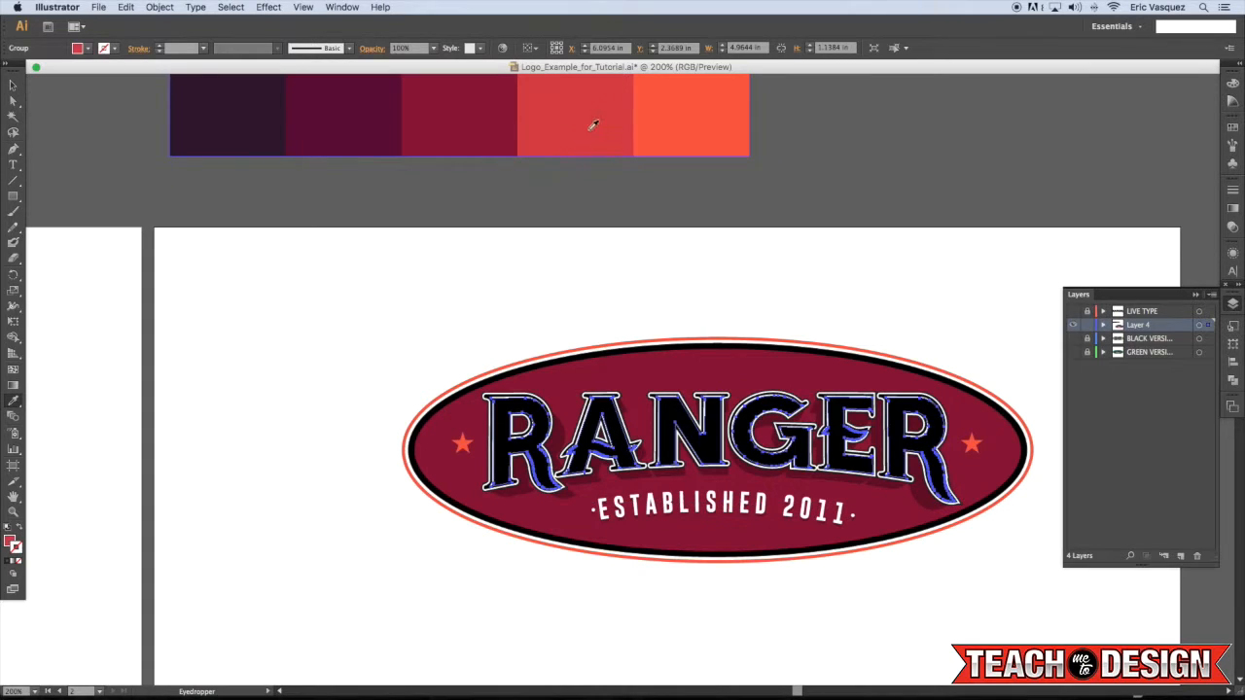
left_click(684, 131)
key("super+shift+a")
key("v")
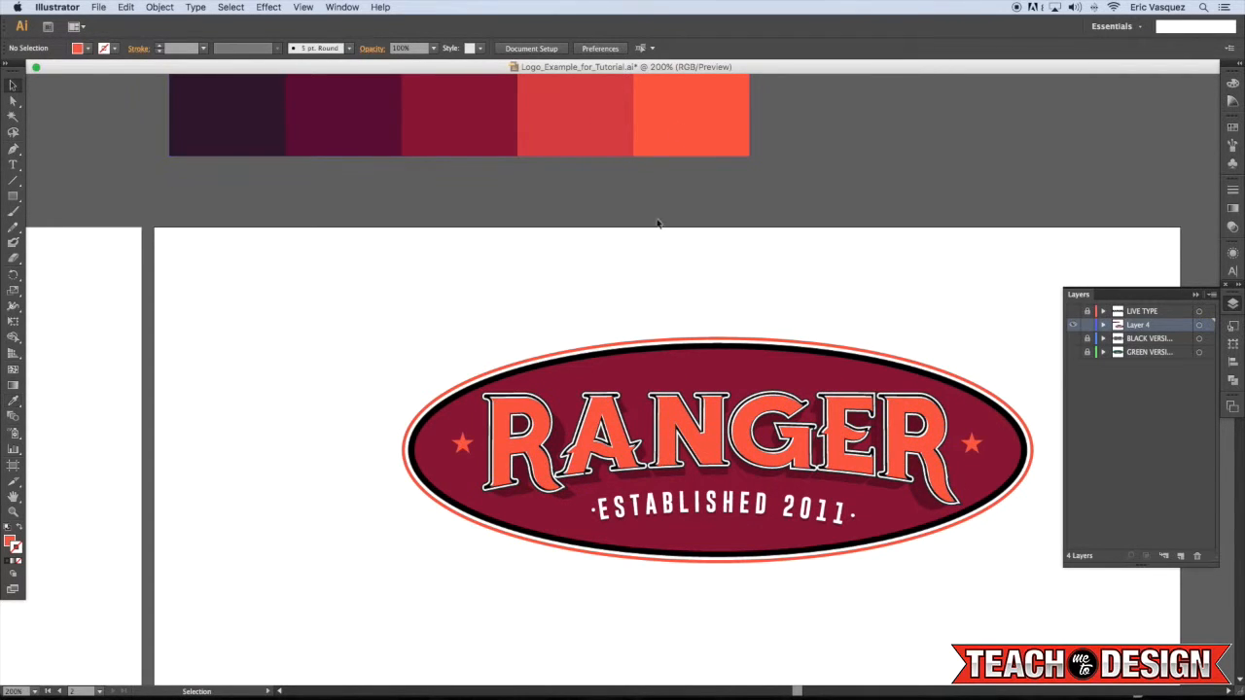
Ungroup the RANGER lettering and try selecting its white inline shapes letter by letter
left_click(542, 416)
key("super+shift+g")
left_click(542, 416)
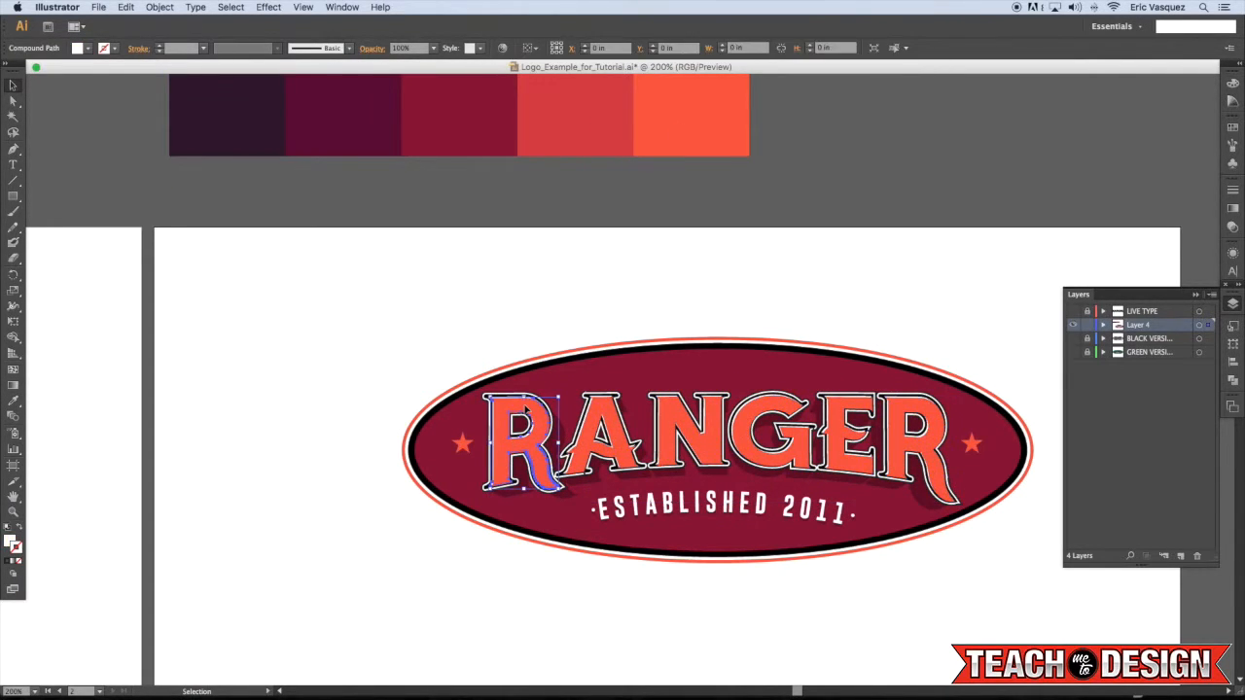
left_click(602, 413, "shift")
left_click(681, 421, "shift")
left_click(778, 417, "shift")
left_click(847, 413, "shift")
left_click(893, 415, "shift")
Group the black outline letters behind the RANGER faces and fill them with the palette's bright orange using the Eyedropper
left_click(894, 415)
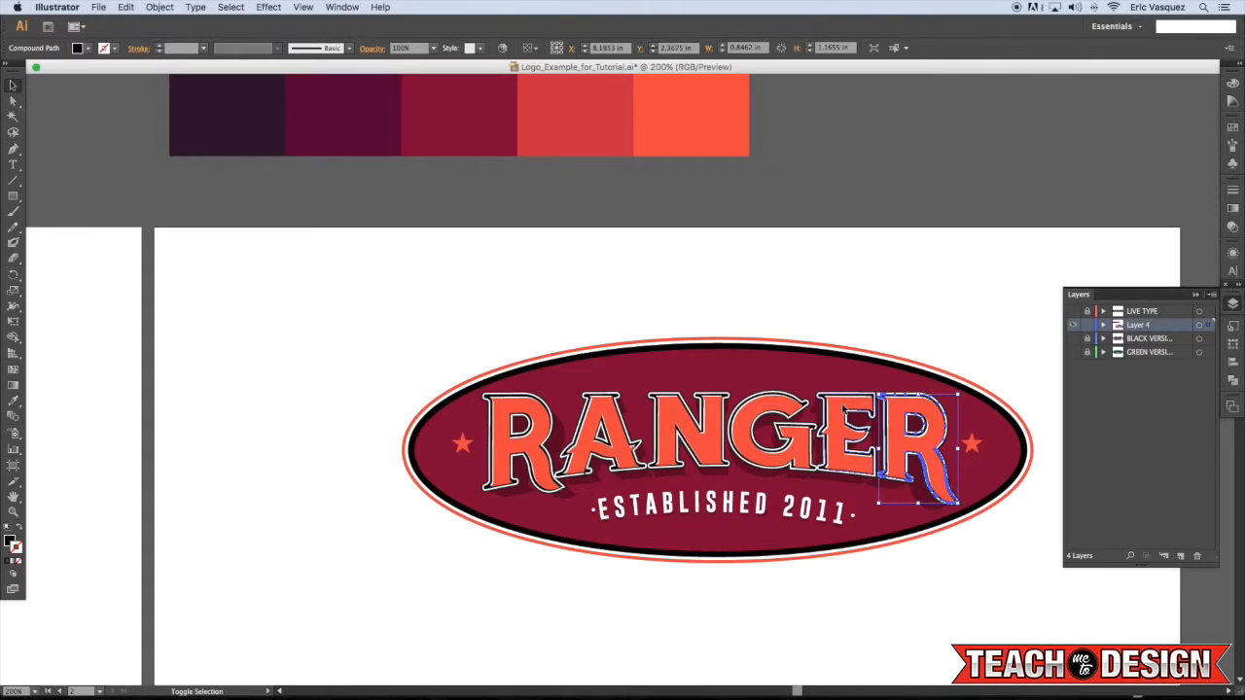
left_click(866, 412, "shift")
left_click(781, 409, "shift")
left_click(681, 420, "shift")
left_click(601, 414, "shift")
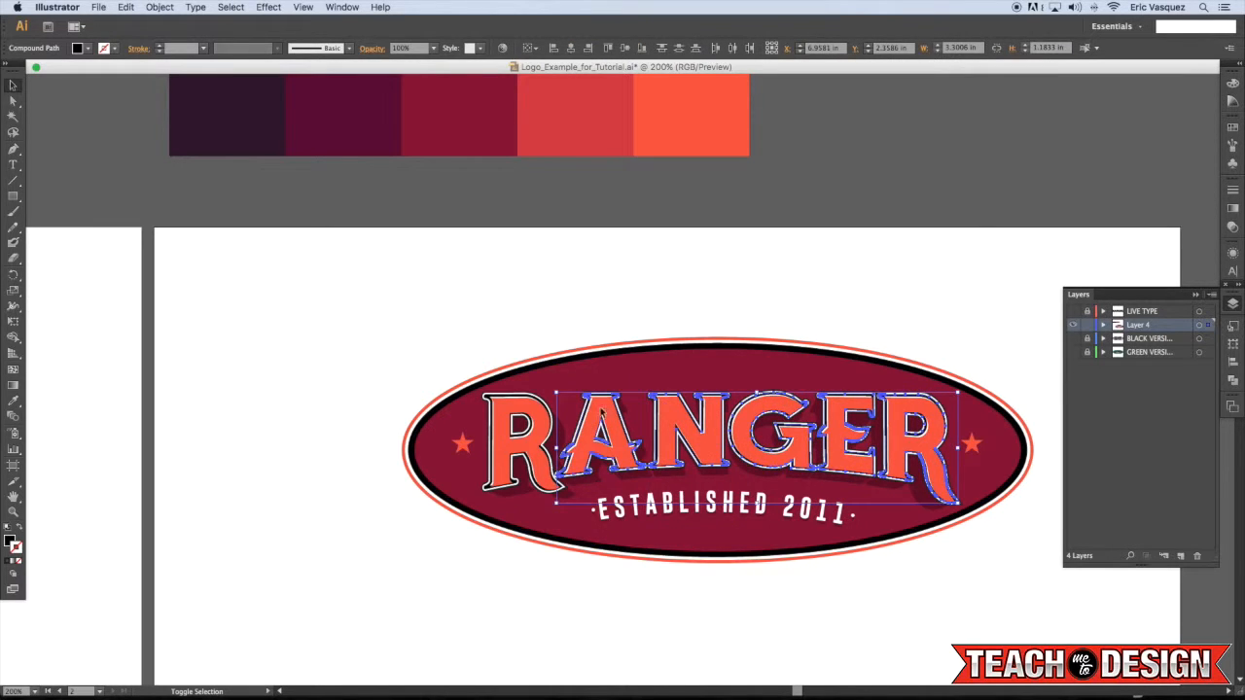
left_click(542, 414, "shift")
key("i")
left_click(627, 133)
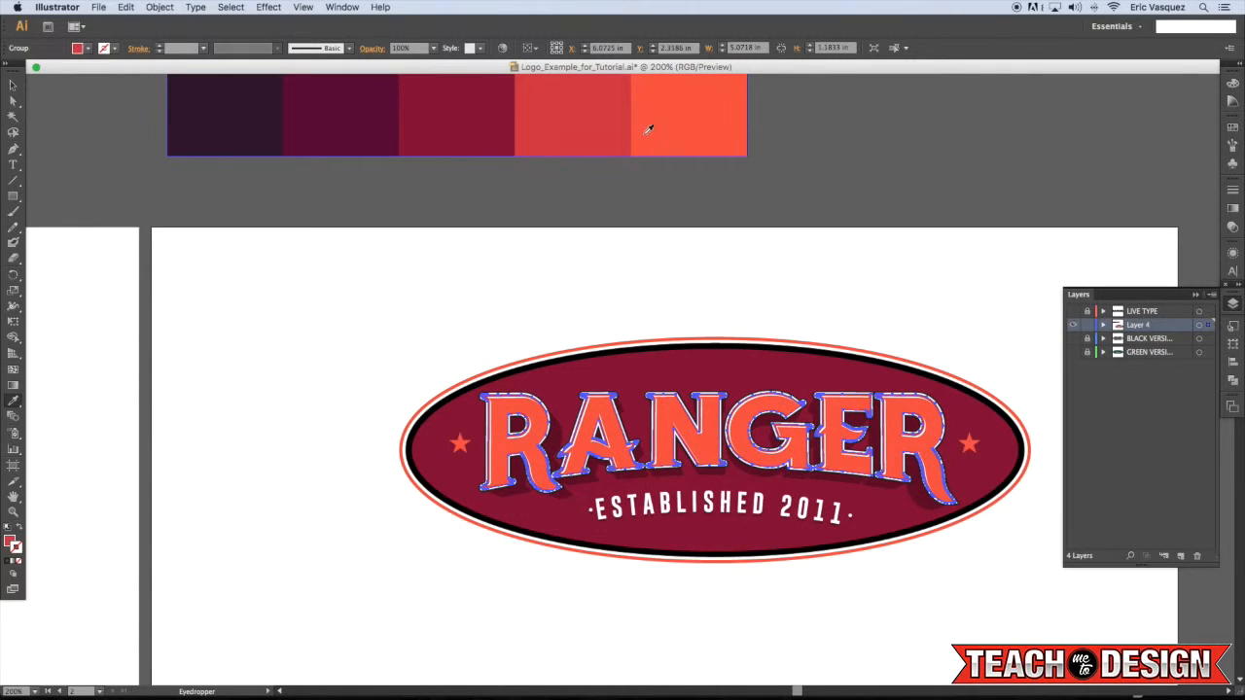
key("super+shift+a")
key("v")
Set the stroke weight of the outermost RANGER lettering group to 2 pt
scroll(728, 261, "right", 1)
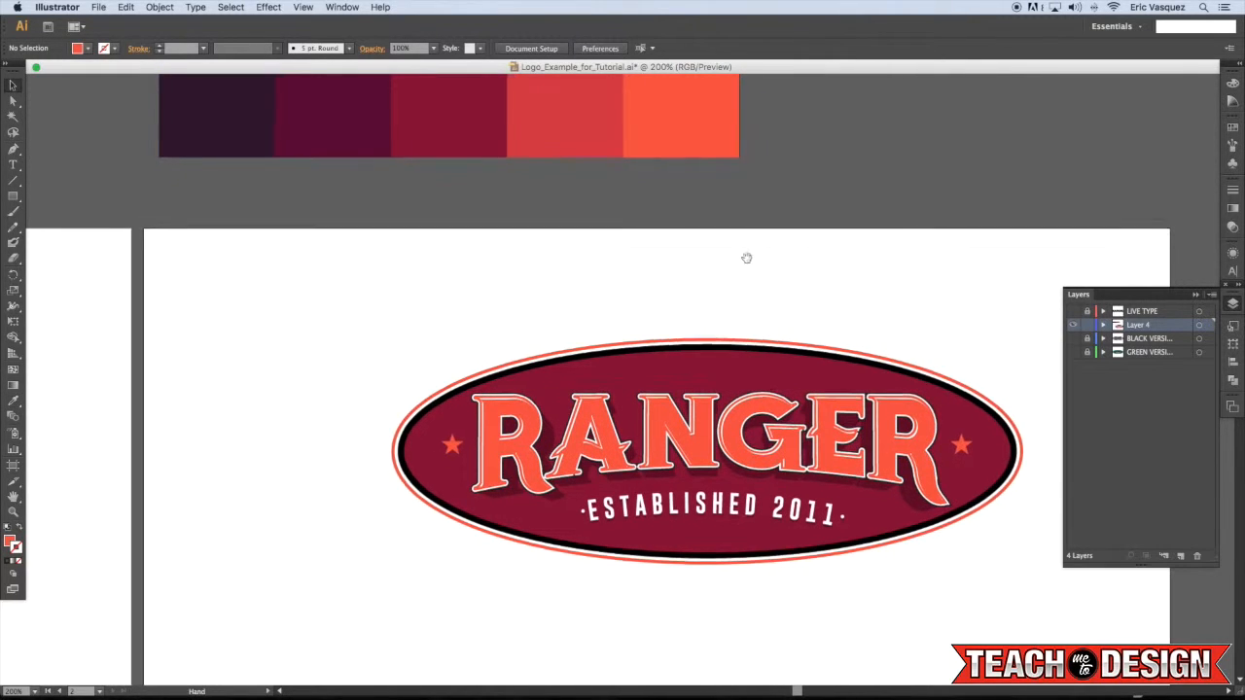
scroll(720, 259, "left", 1)
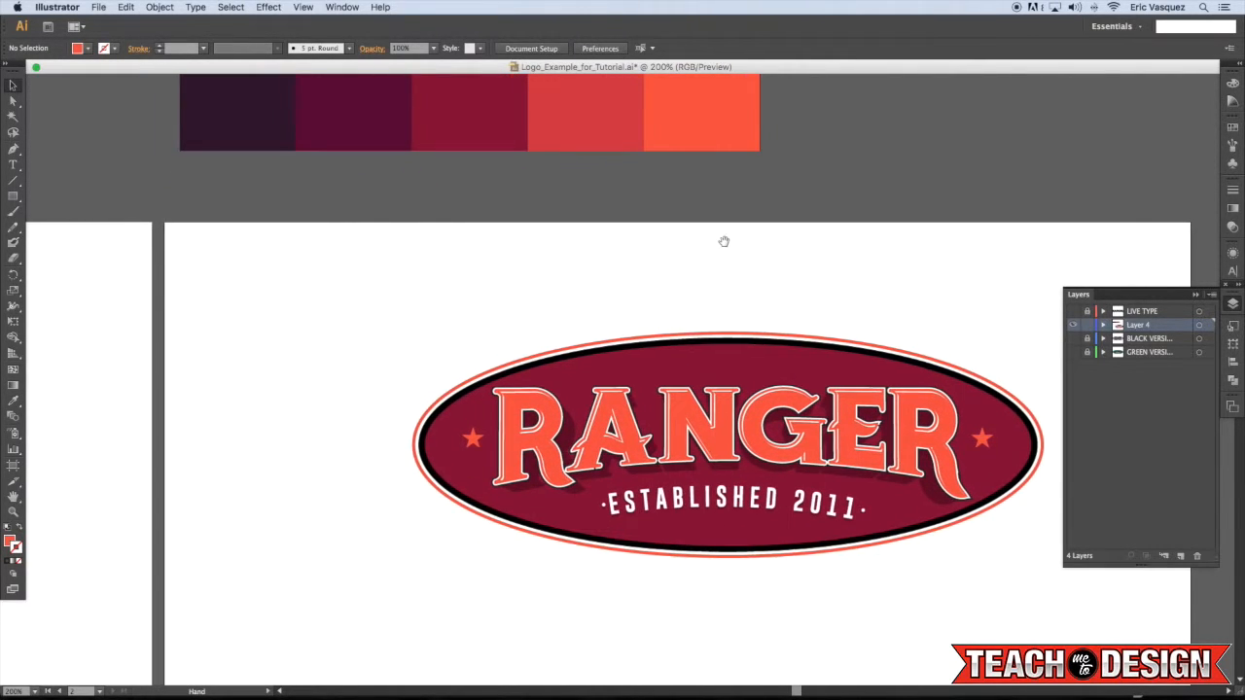
left_click(516, 399)
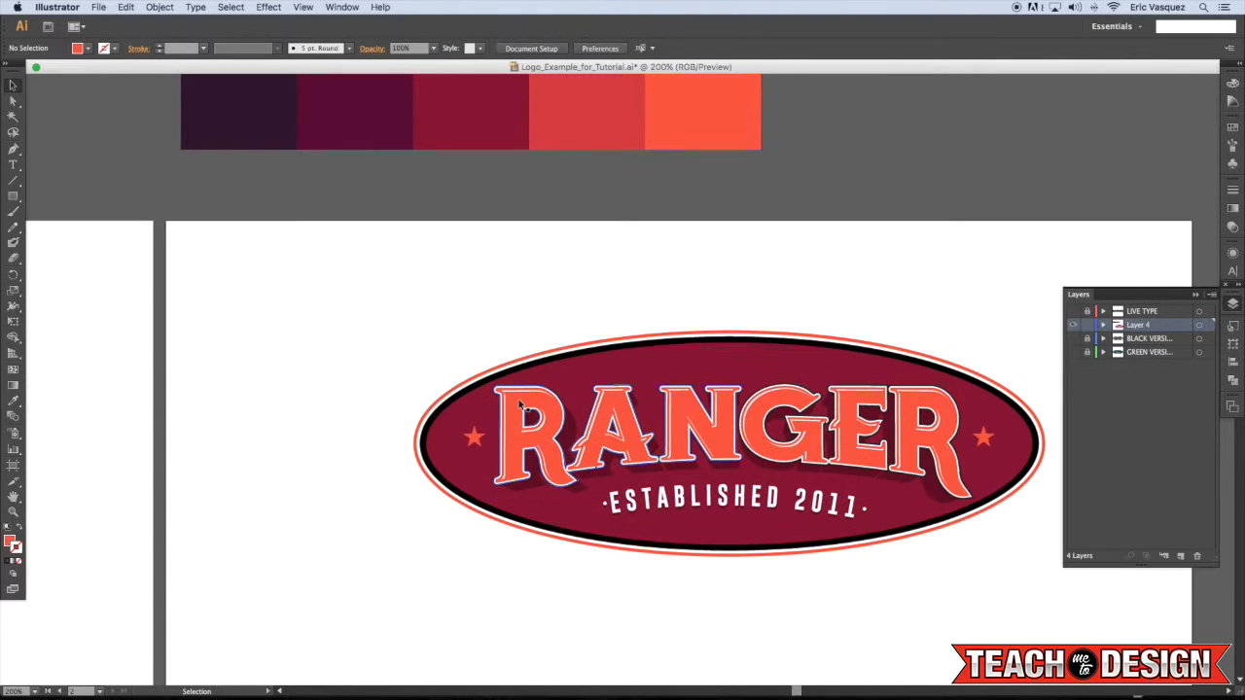
scroll(519, 402, "right", 1)
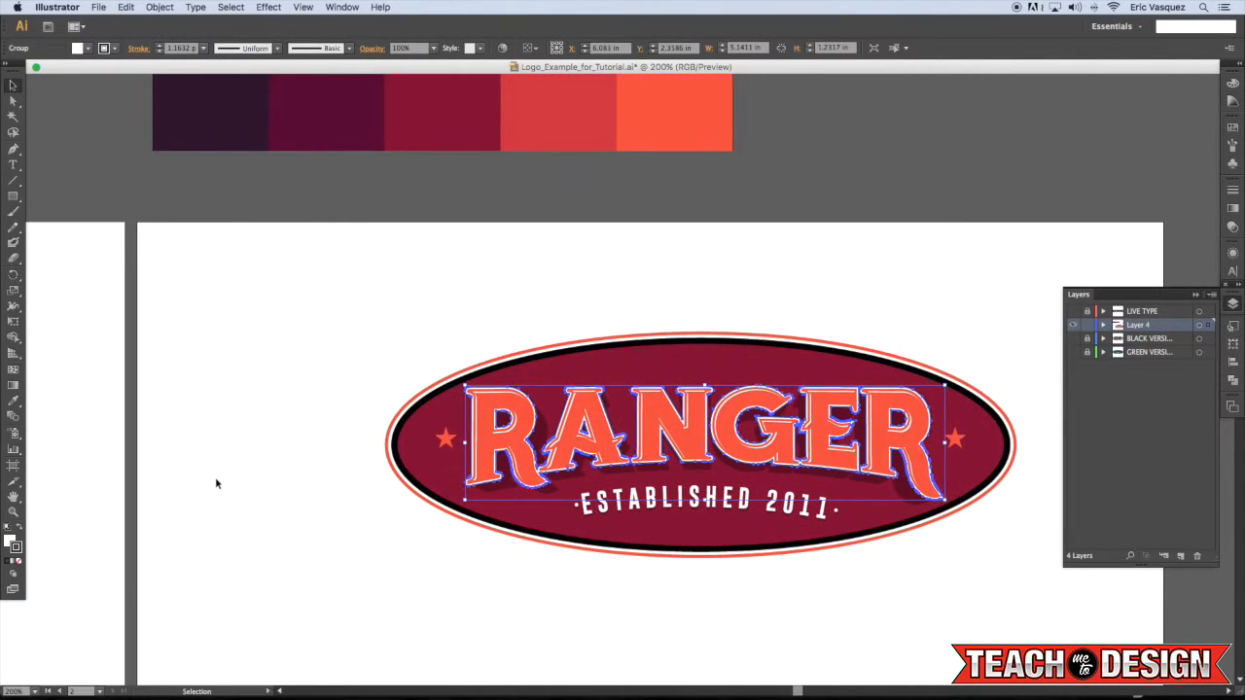
scroll(292, 398, "left", 1)
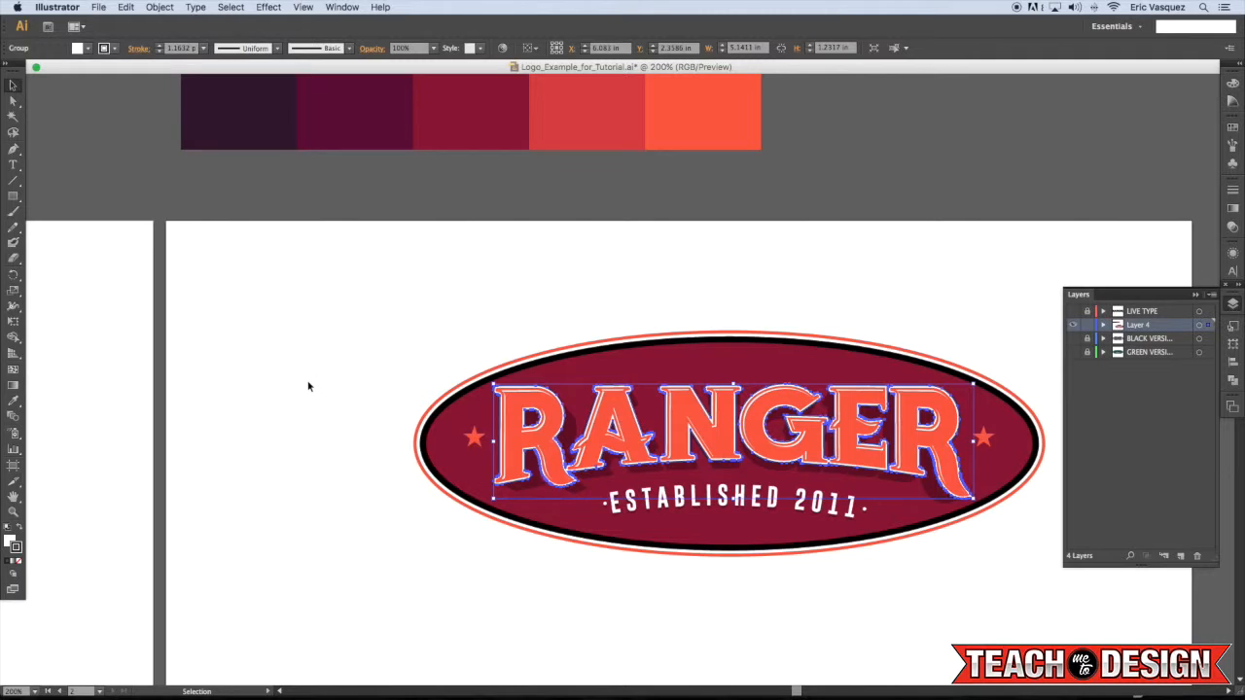
scroll(307, 391, "up", 1)
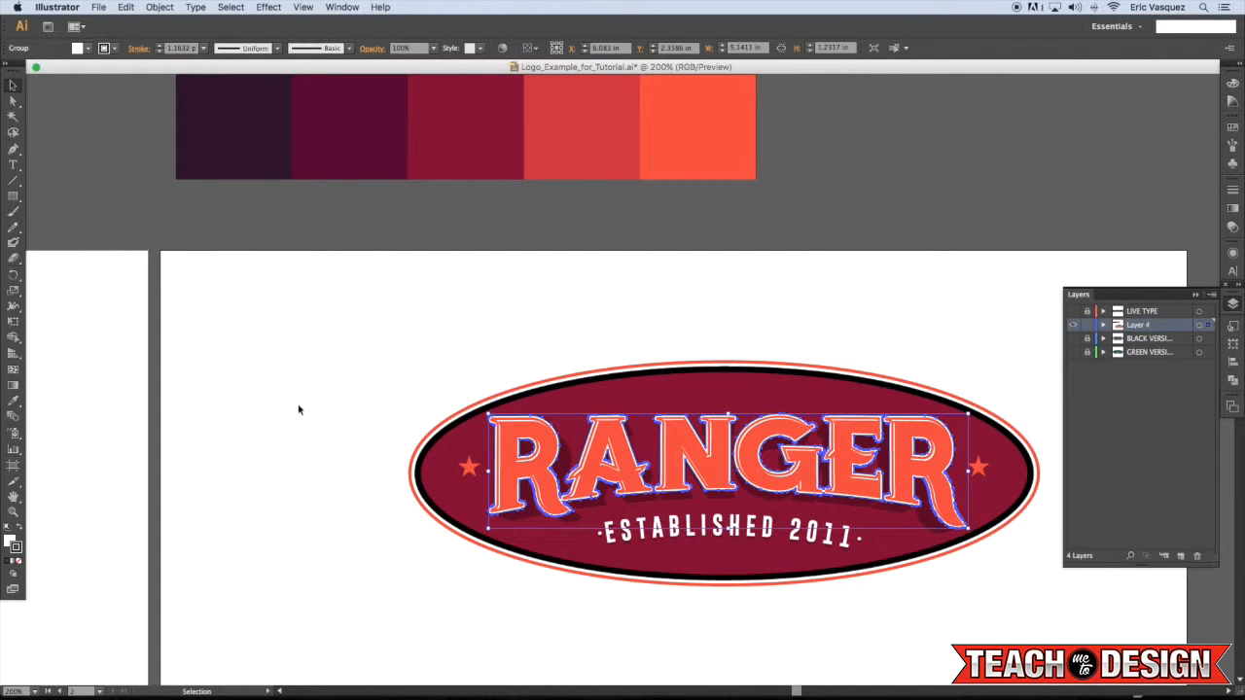
left_click(1233, 191)
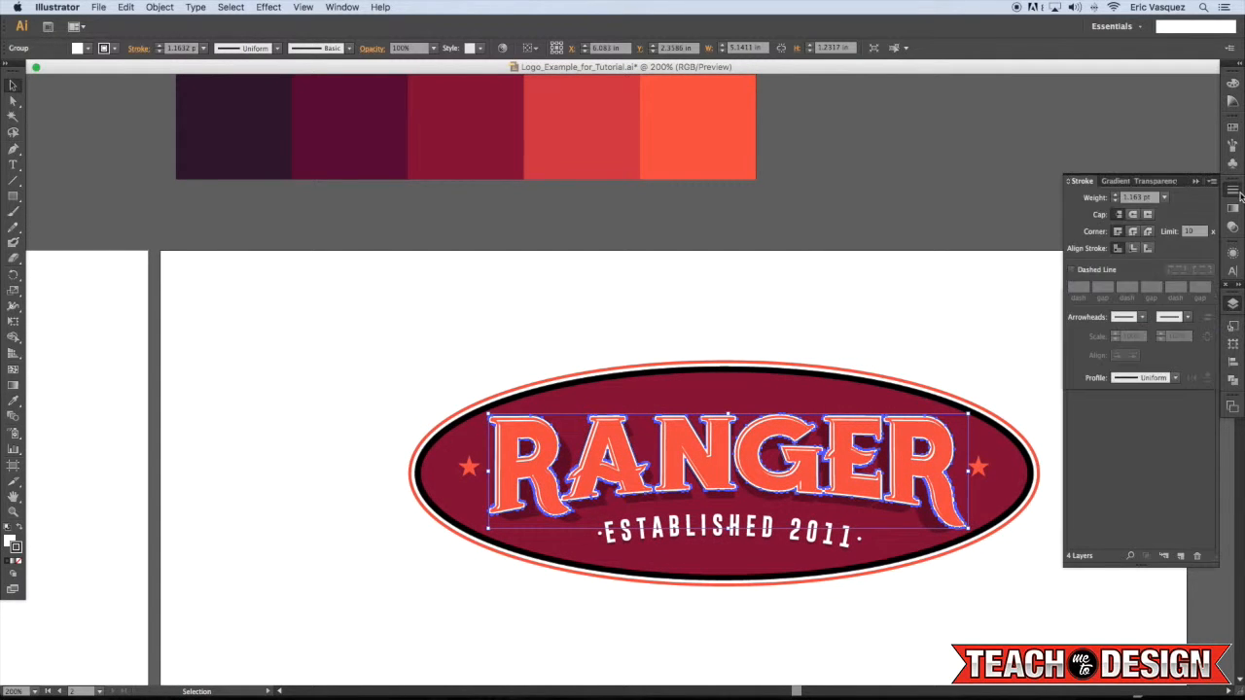
left_click(1162, 201)
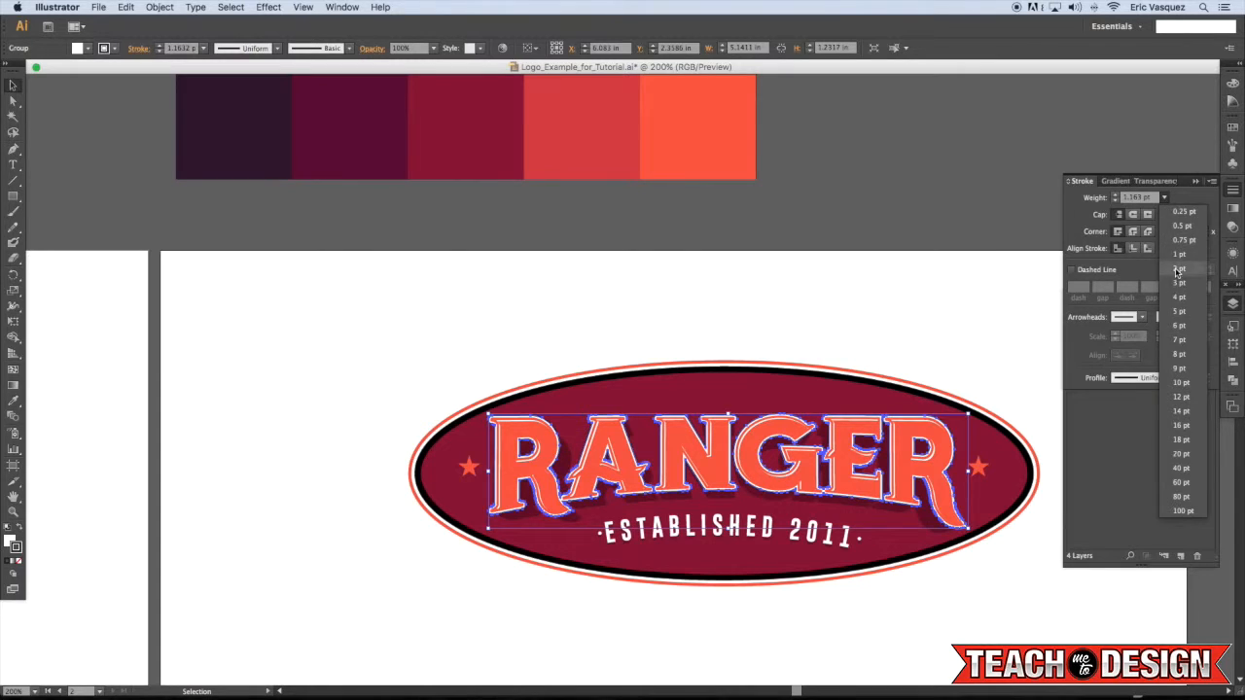
left_click(1182, 268)
left_click(953, 287)
scroll(943, 283, "down", 1)
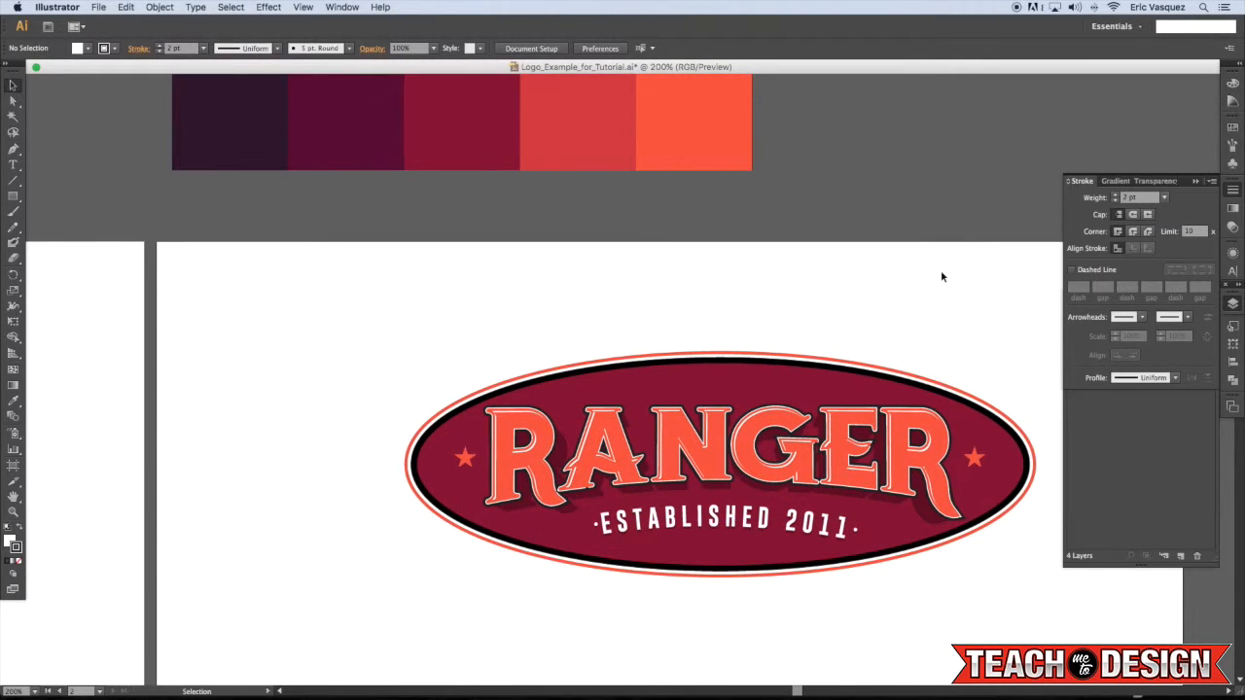
Try the palette's dark plum swatch, second from the dark end, on the outermost RANGER lettering group
left_click(538, 423)
key("i")
left_click(366, 122)
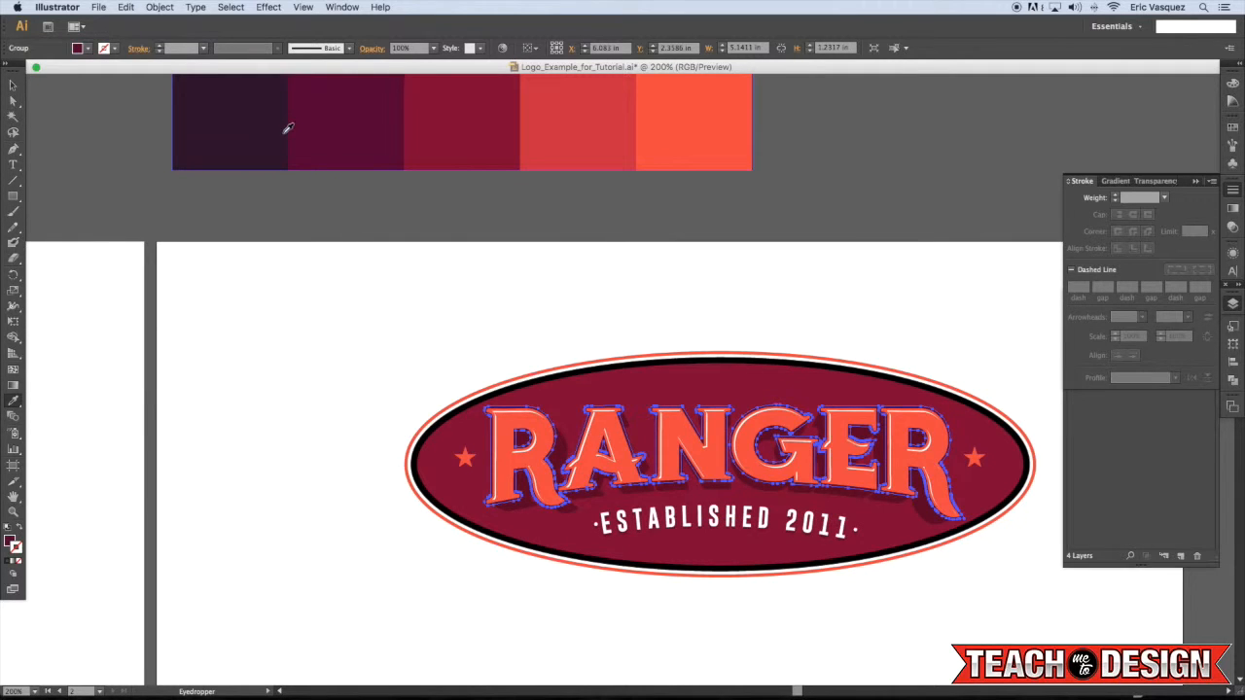
key("super+shift+a")
key("v")
Try a white outline on the outermost RANGER lettering group by sampling the blank artboard with the Eyedropper
left_click_drag(808, 282, 780, 261)
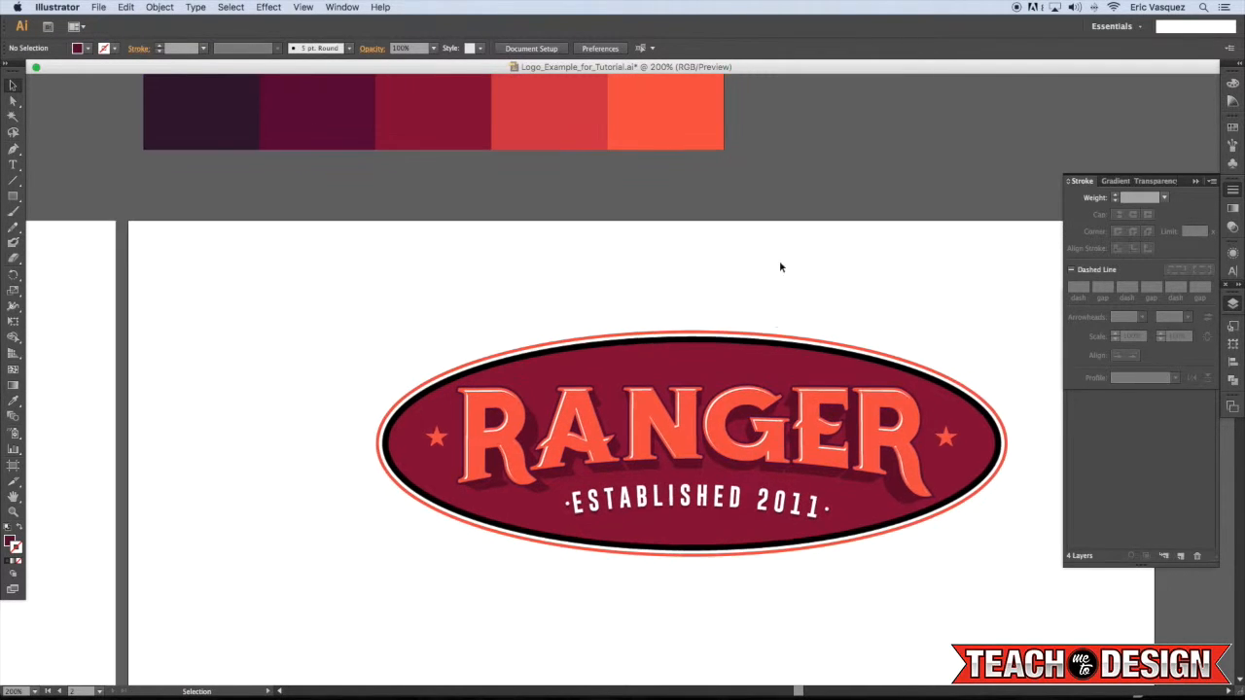
left_click(755, 400)
key("i")
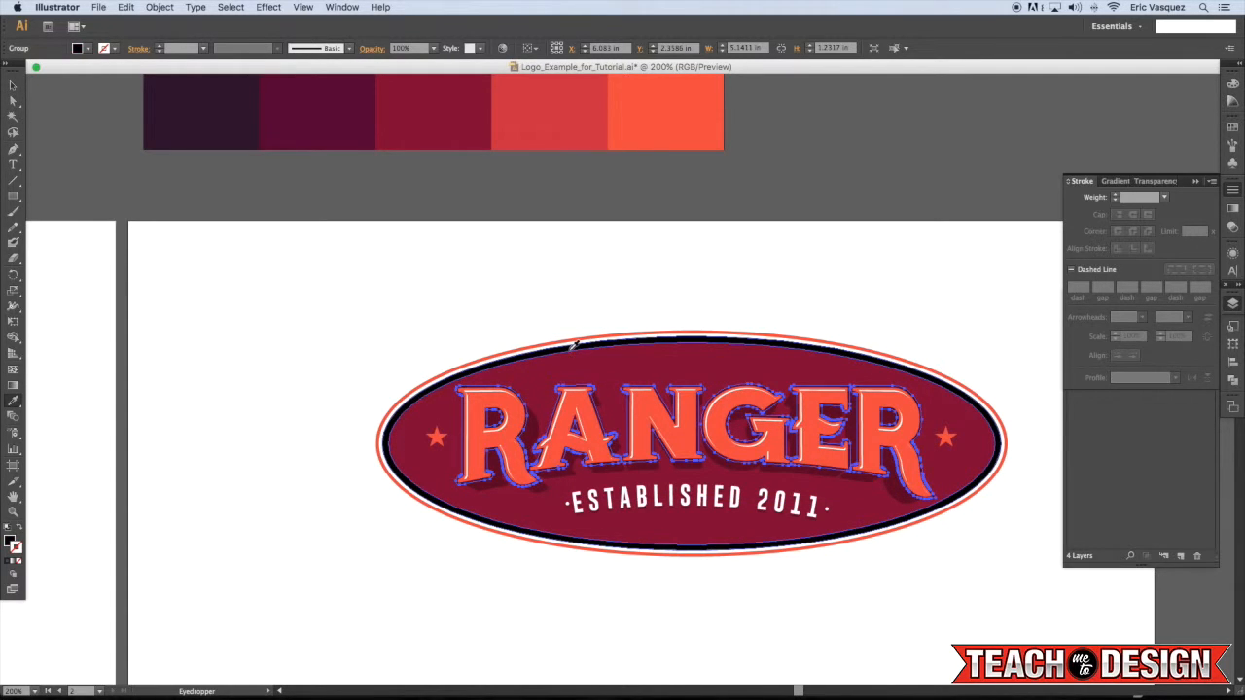
left_click(556, 307)
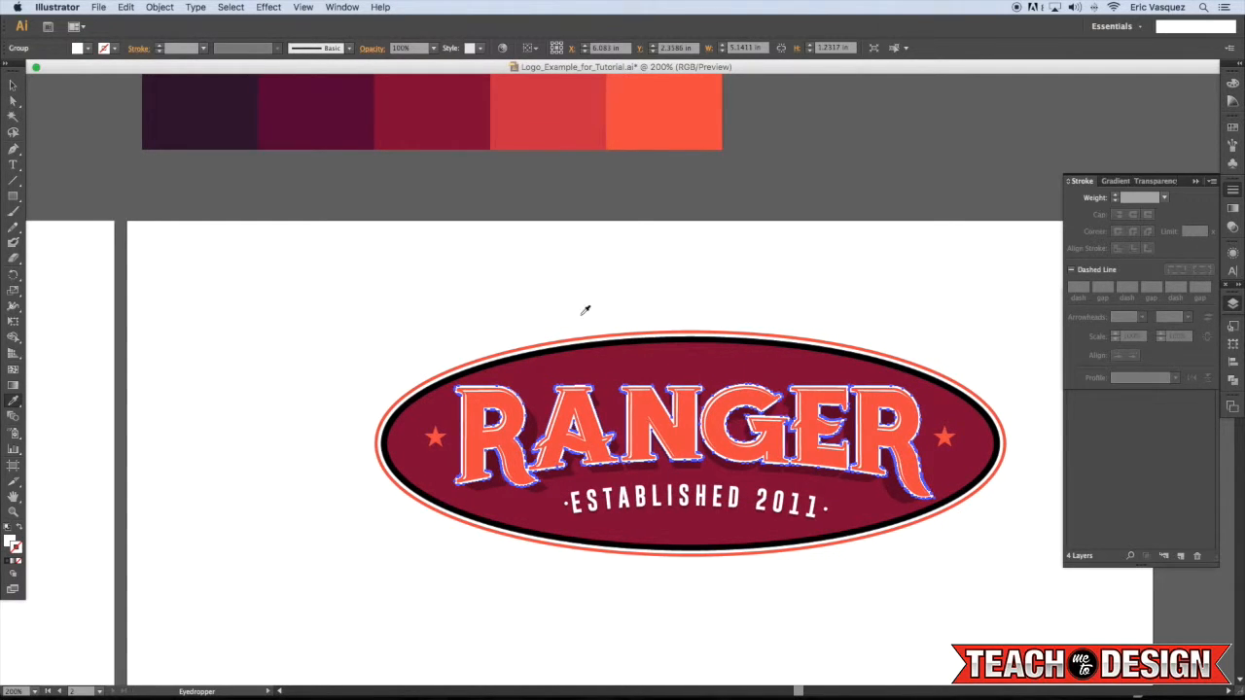
key("super+shift+a")
key("v")
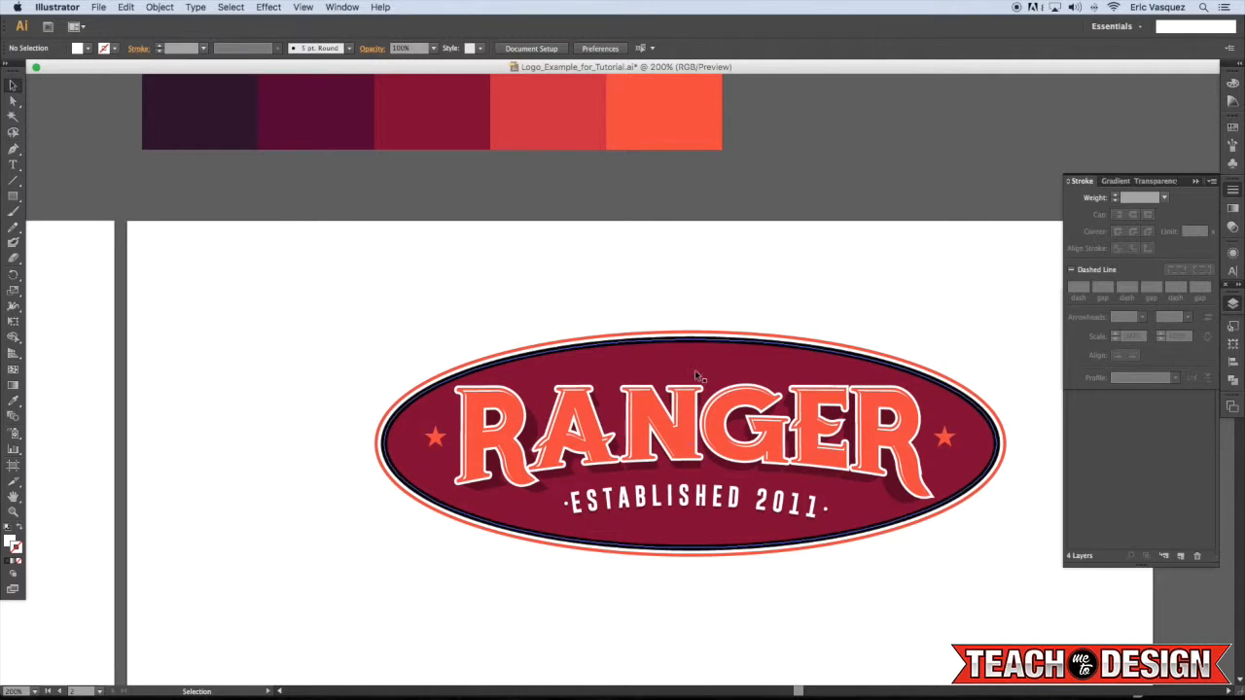
Try a black outline on the outermost RANGER lettering group by sampling the oval's black ring with the Eyedropper
left_click(695, 389)
key("i")
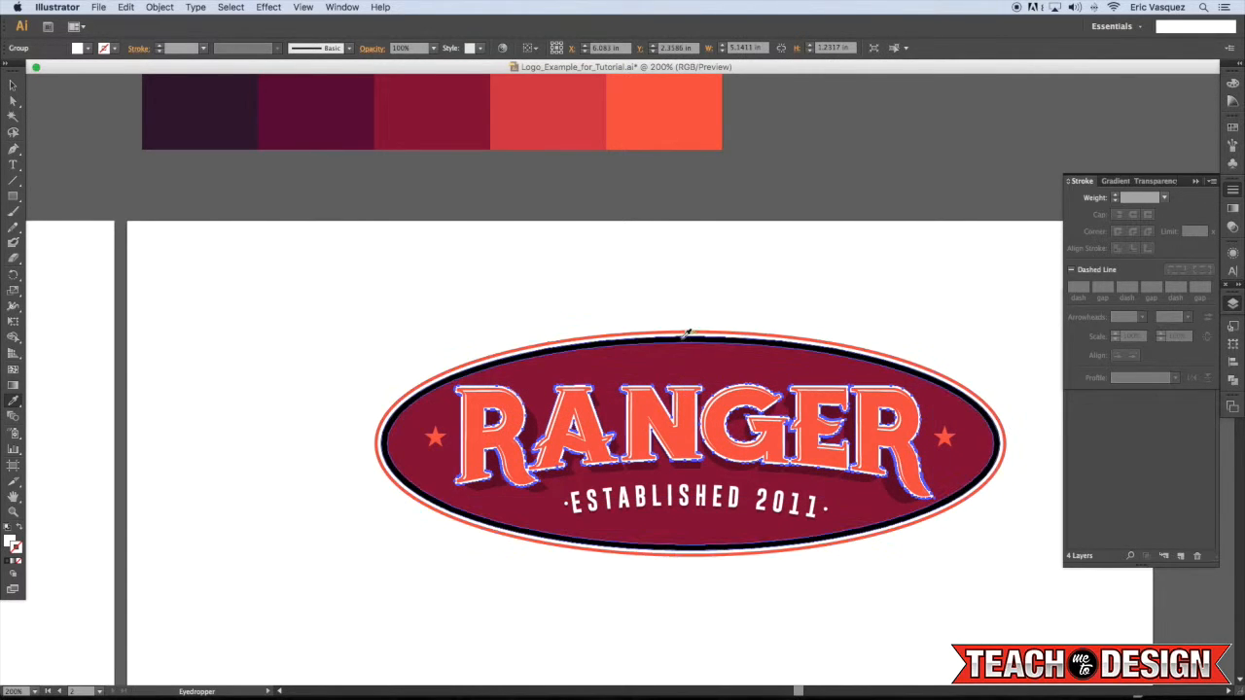
key("super+shift+a")
key("v")
Reset the outermost RANGER lettering group to the default white fill and black stroke, and set its stroke weight to 2 pt
scroll(692, 276, "right", 2)
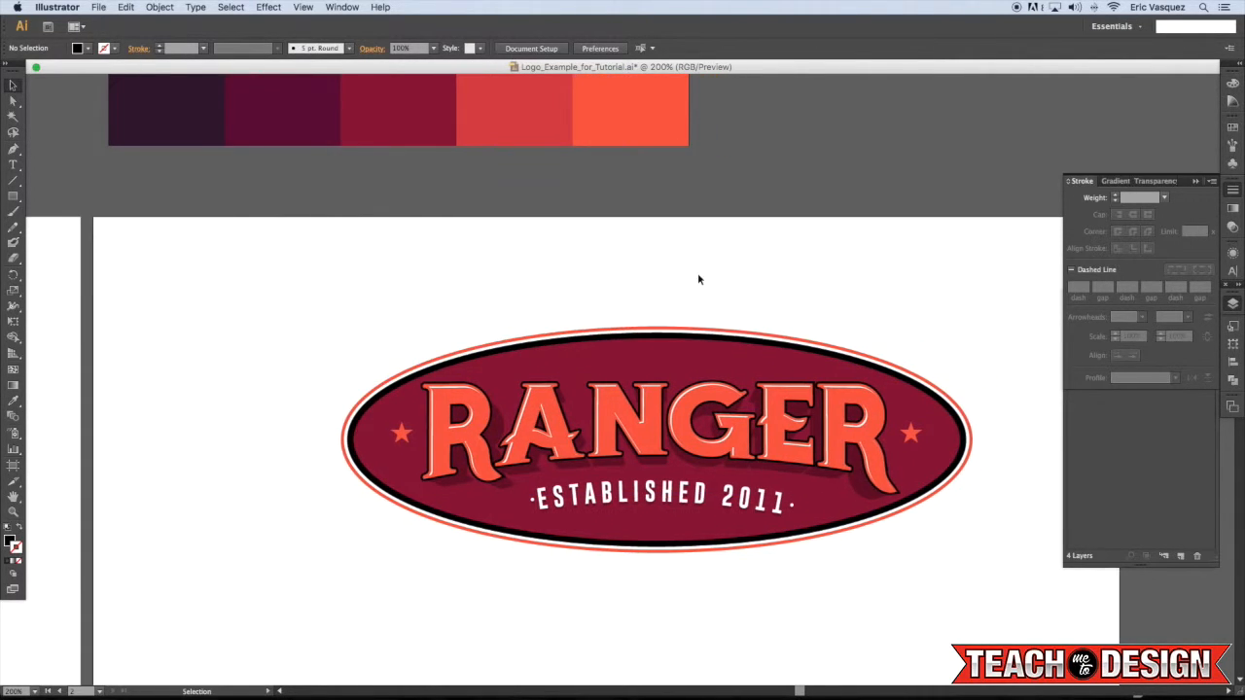
left_click(611, 401)
left_click(576, 276)
left_click(552, 387)
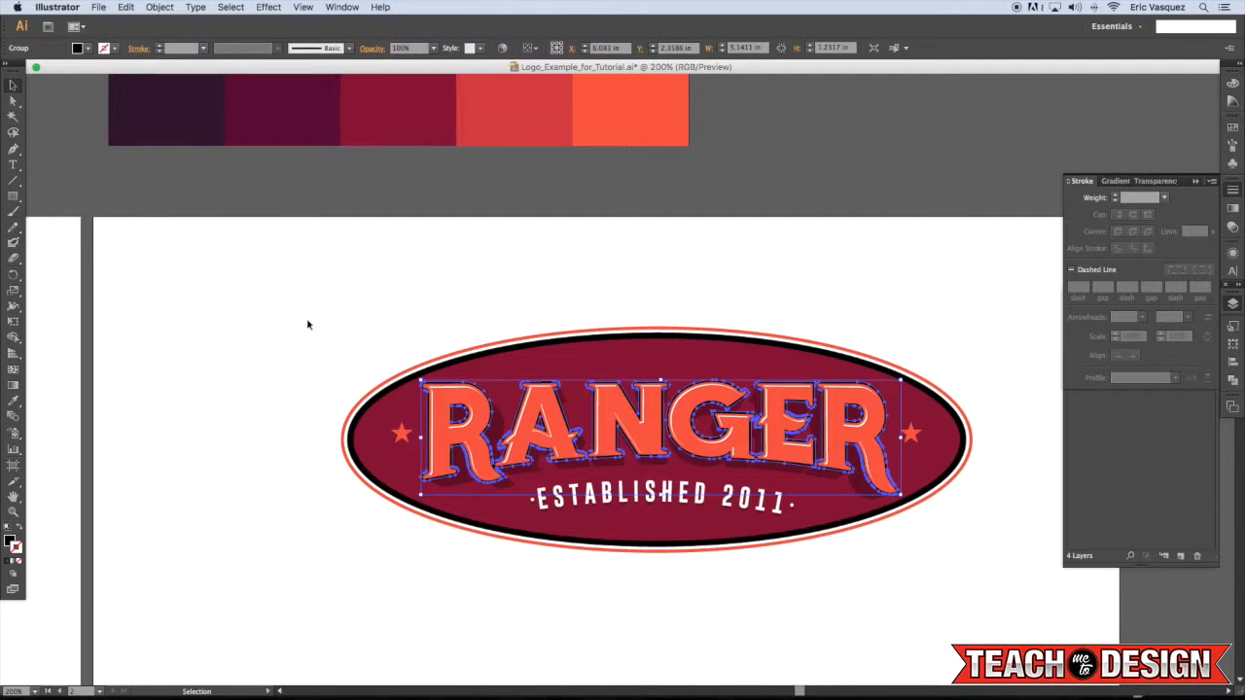
scroll(114, 468, "left", 1)
key("d")
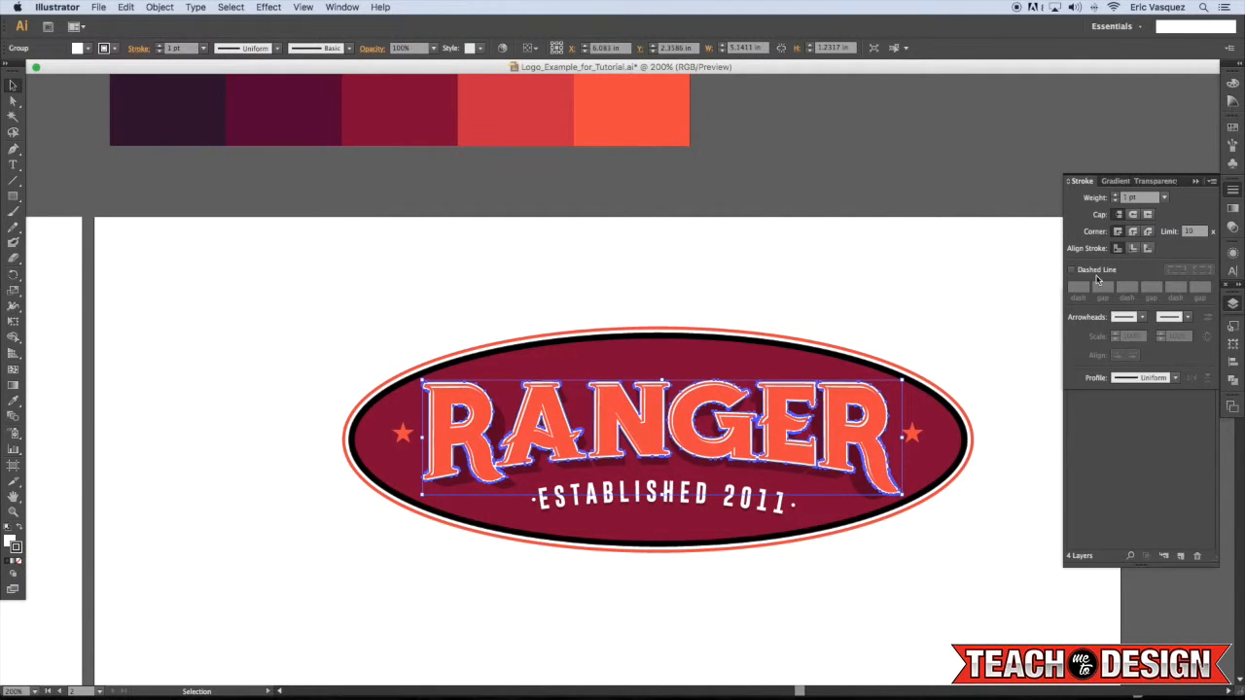
left_click(1168, 199)
left_click(1179, 269)
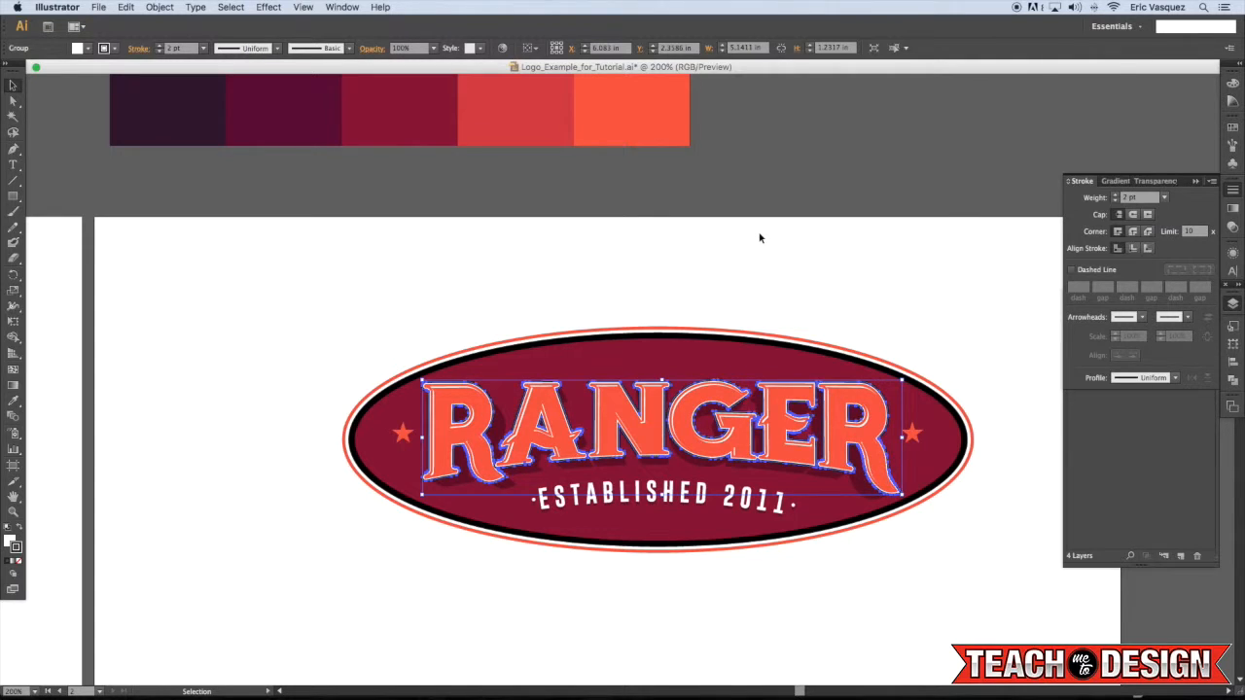
left_click(749, 239)
Try the inner oval's maroon on the outer ring with the Eyedropper, and undo the recoloring
left_click_drag(720, 253, 751, 280)
scroll(725, 290, "left", 1)
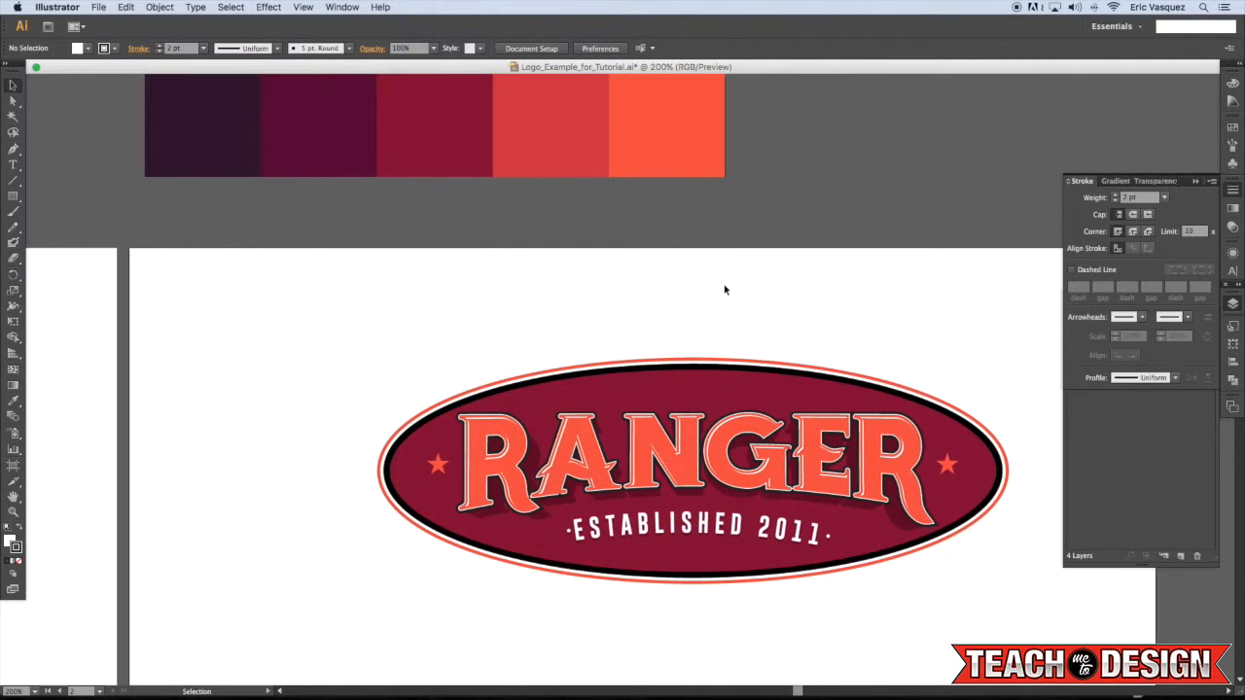
left_click(729, 362)
key("i")
left_click(728, 384)
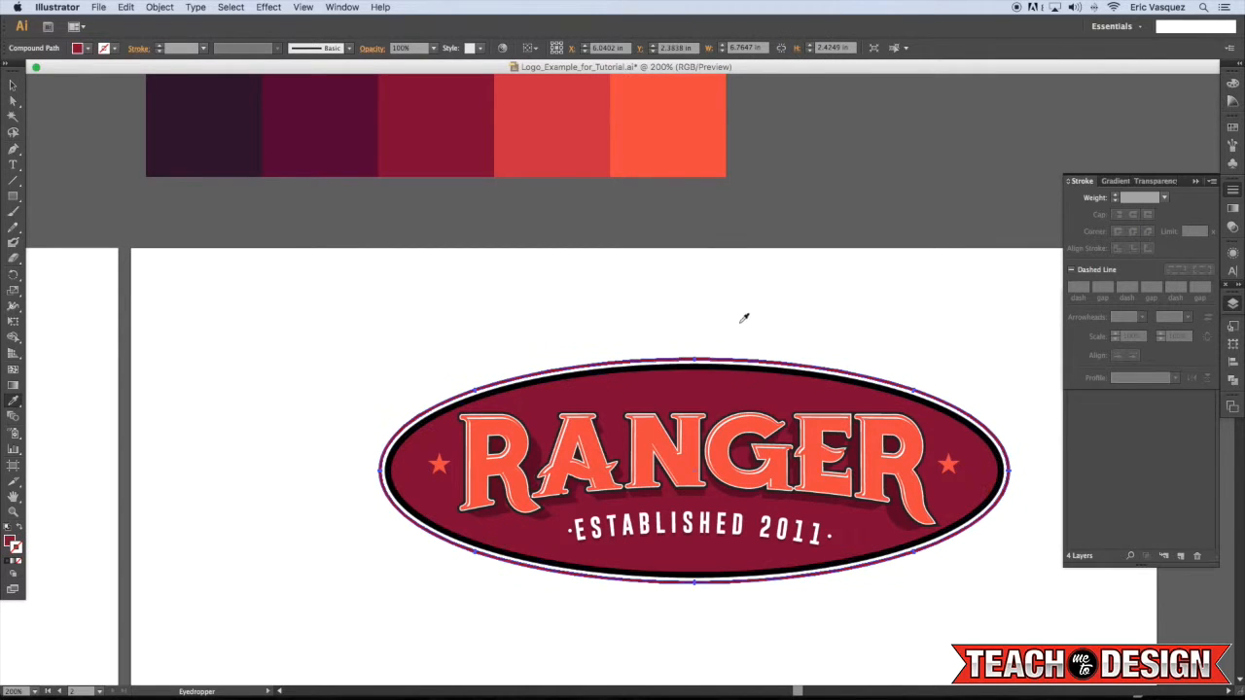
key("super+shift+a")
key("super+z")
key("super+z")
key("v")
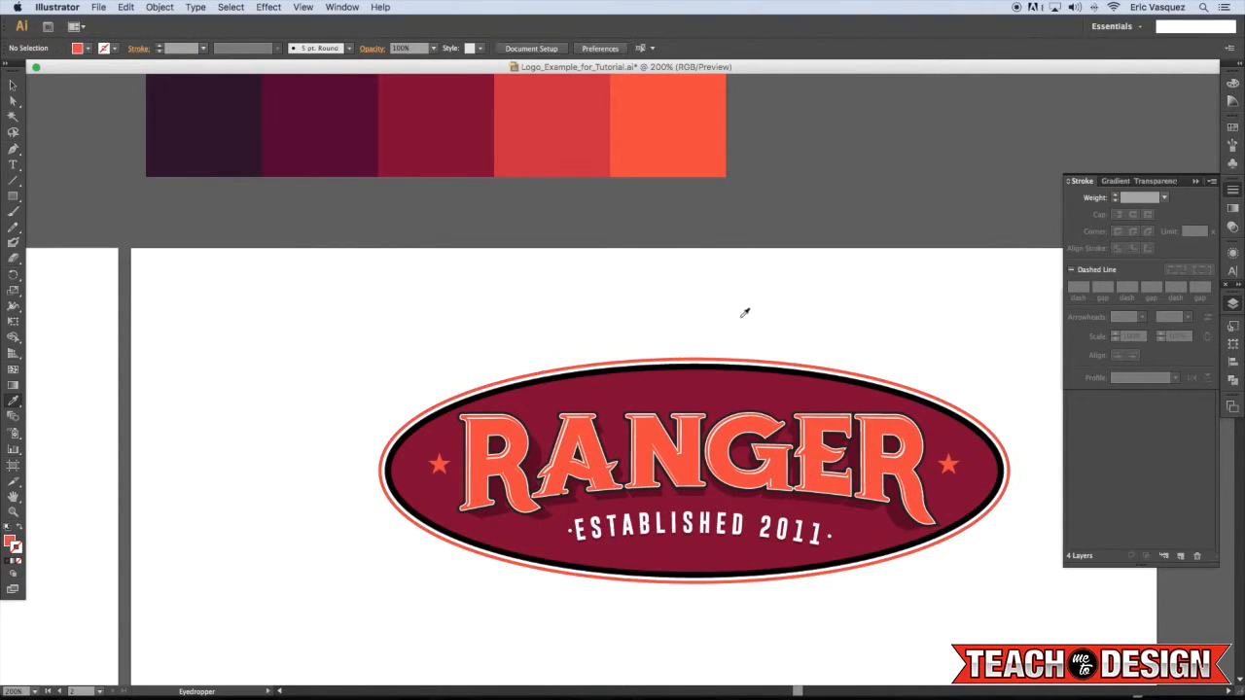
key("super+minus")
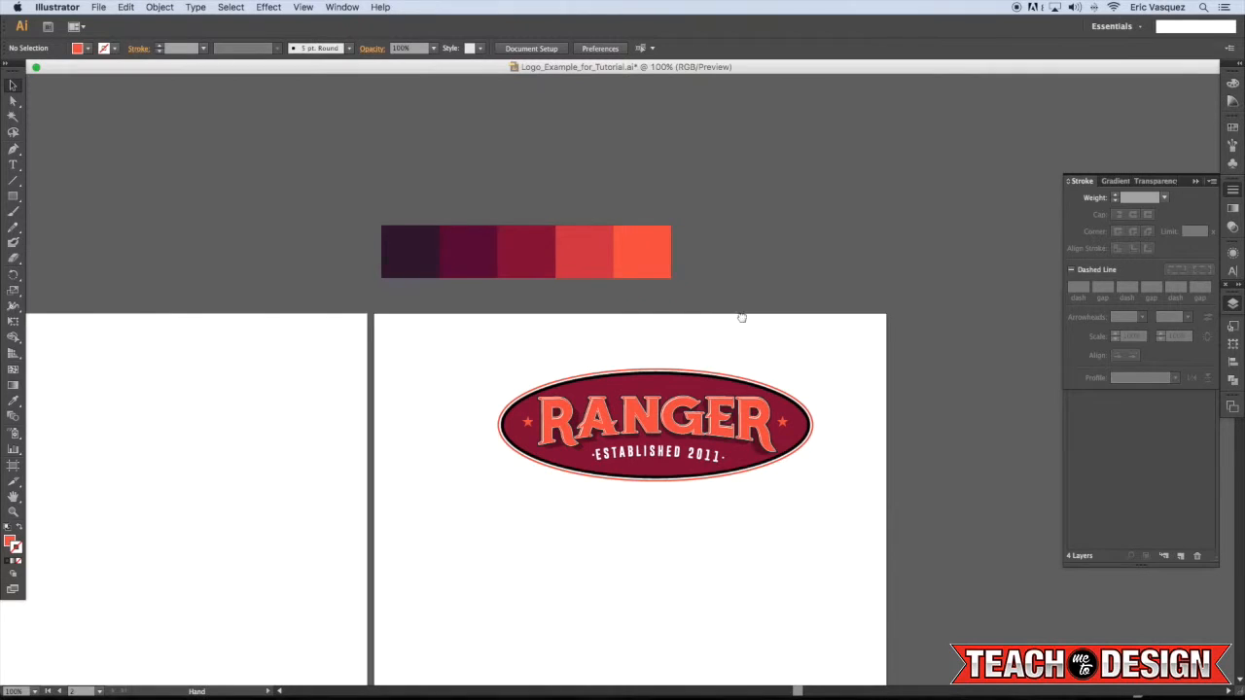
Show the GREEN VERSION layer and copy the green RANGER logo from the first artboard
left_click(1232, 303)
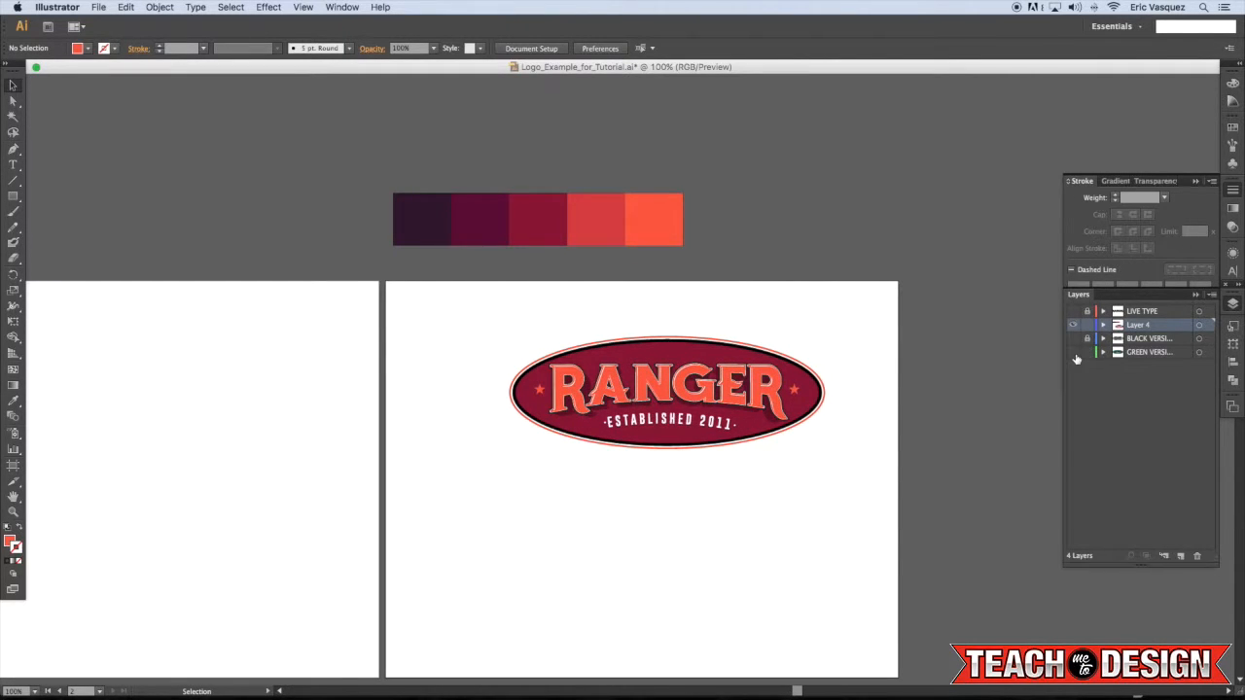
left_click(1073, 352)
left_click(1141, 355)
scroll(336, 535, "left", 4)
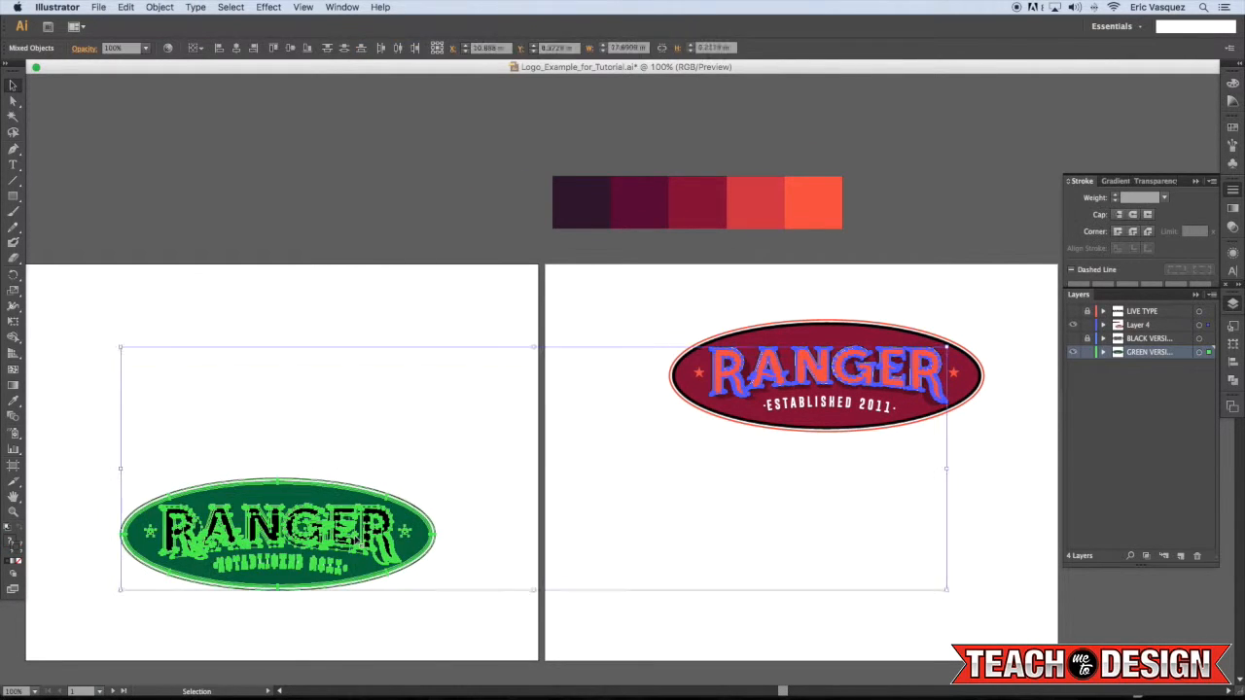
left_click_drag(105, 467, 445, 601)
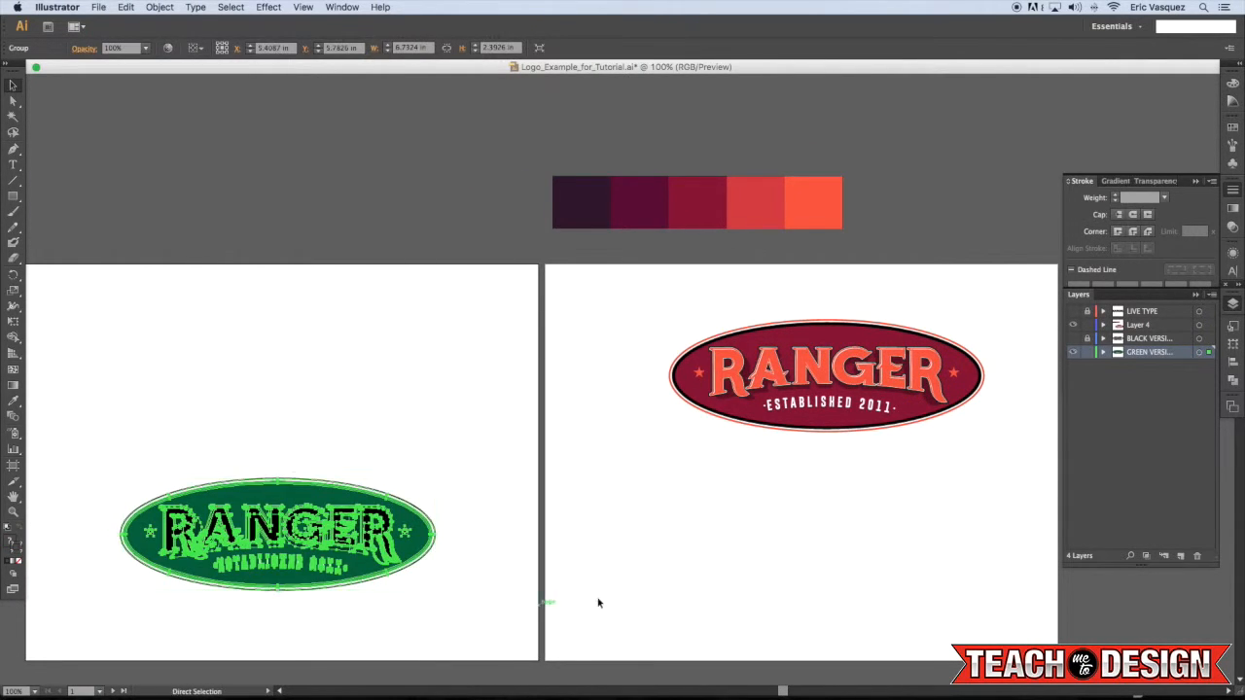
left_click(1006, 449)
Hide and lock the GREEN VERSION layer, and paste the green logo into Layer 4 below the red logo
left_click(1073, 352)
left_click(1138, 325)
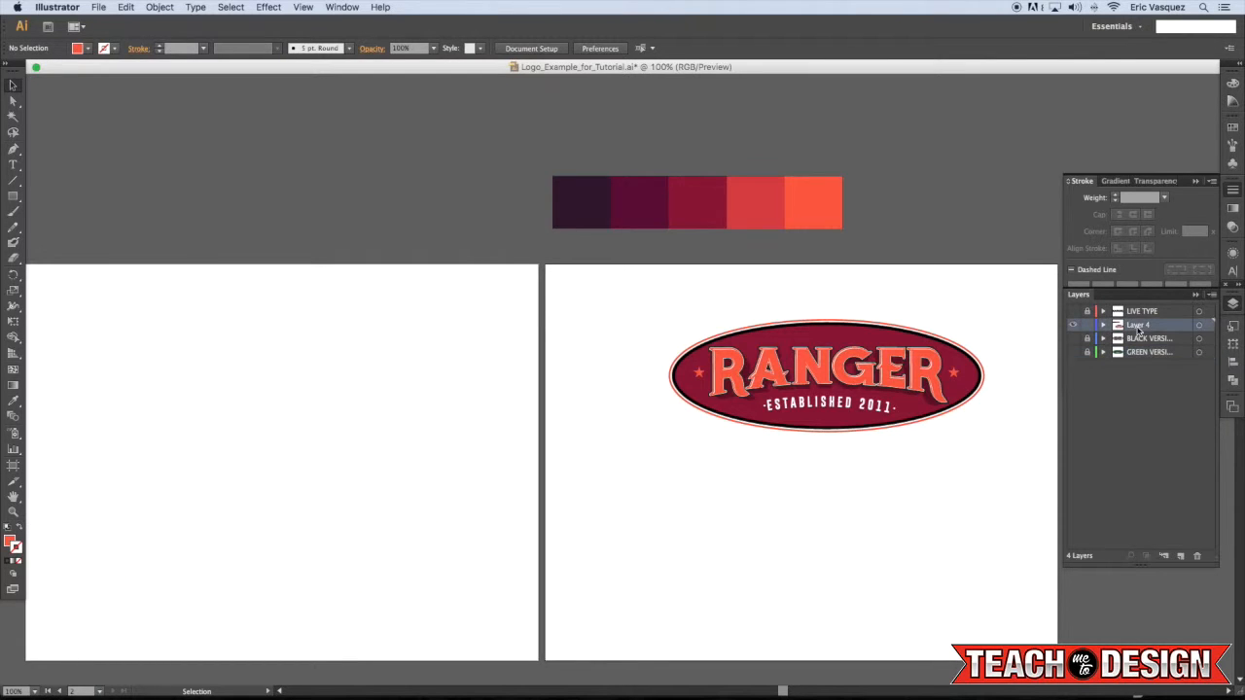
key("super+shift+v")
left_click_drag(837, 528, 875, 529)
key("super+shift+a")
Compare the red and green RANGER logos up close on the second artboard
left_click_drag(977, 440, 810, 417)
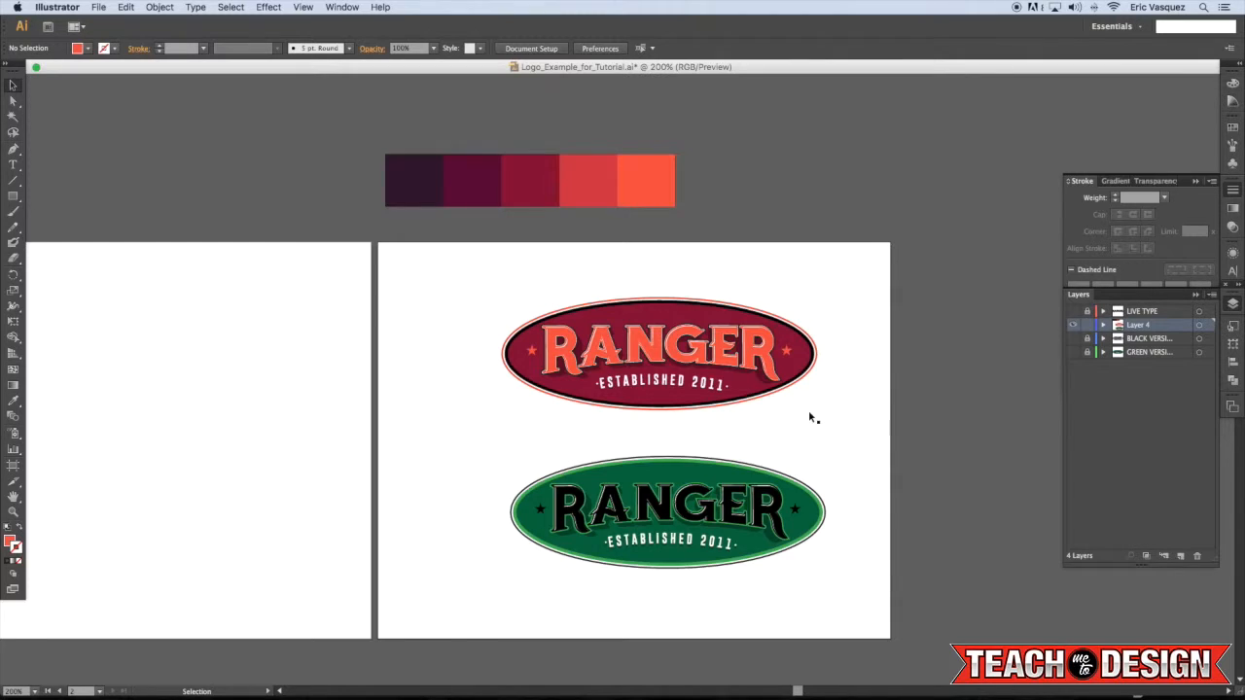
scroll(808, 410, "up", 3)
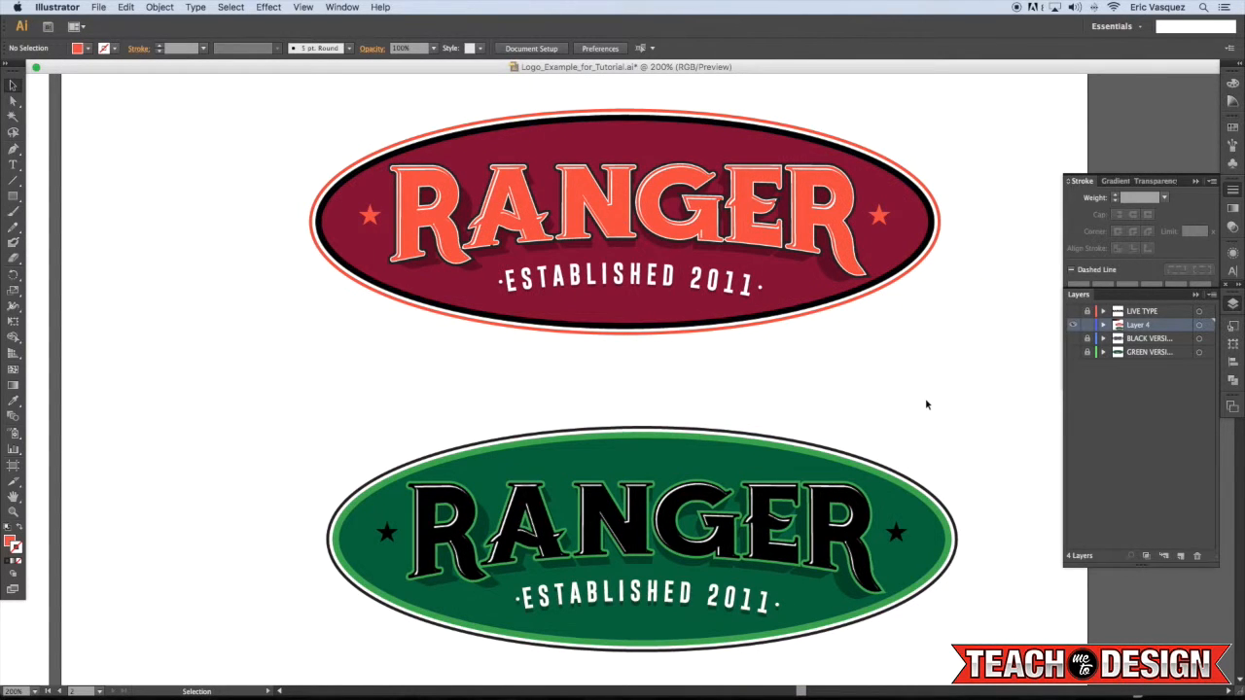
scroll(905, 404, "right", 1)
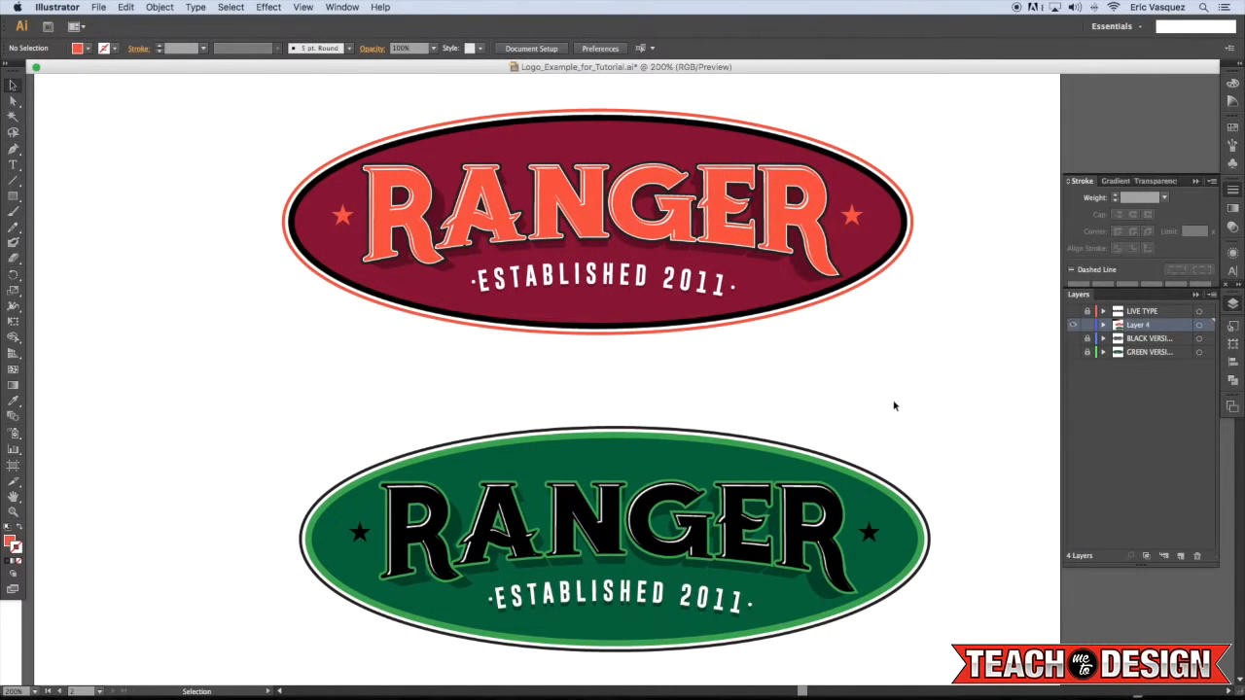
scroll(895, 405, "right", 1)
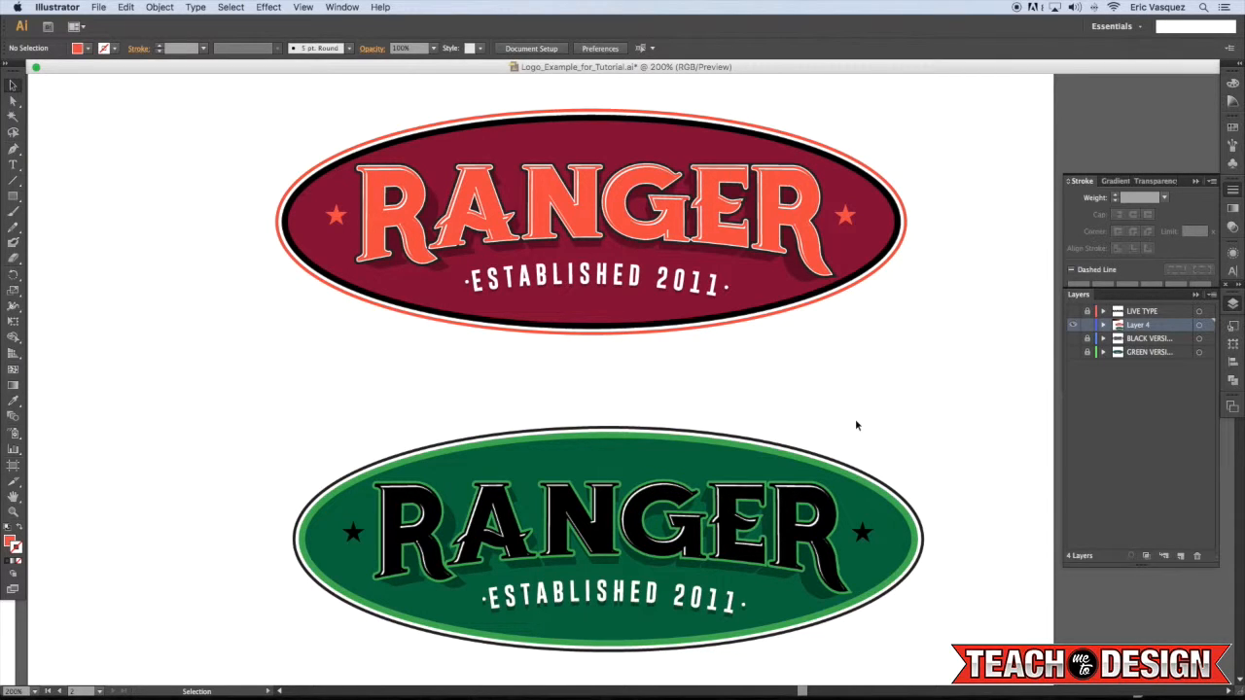
scroll(804, 352, "left", 2)
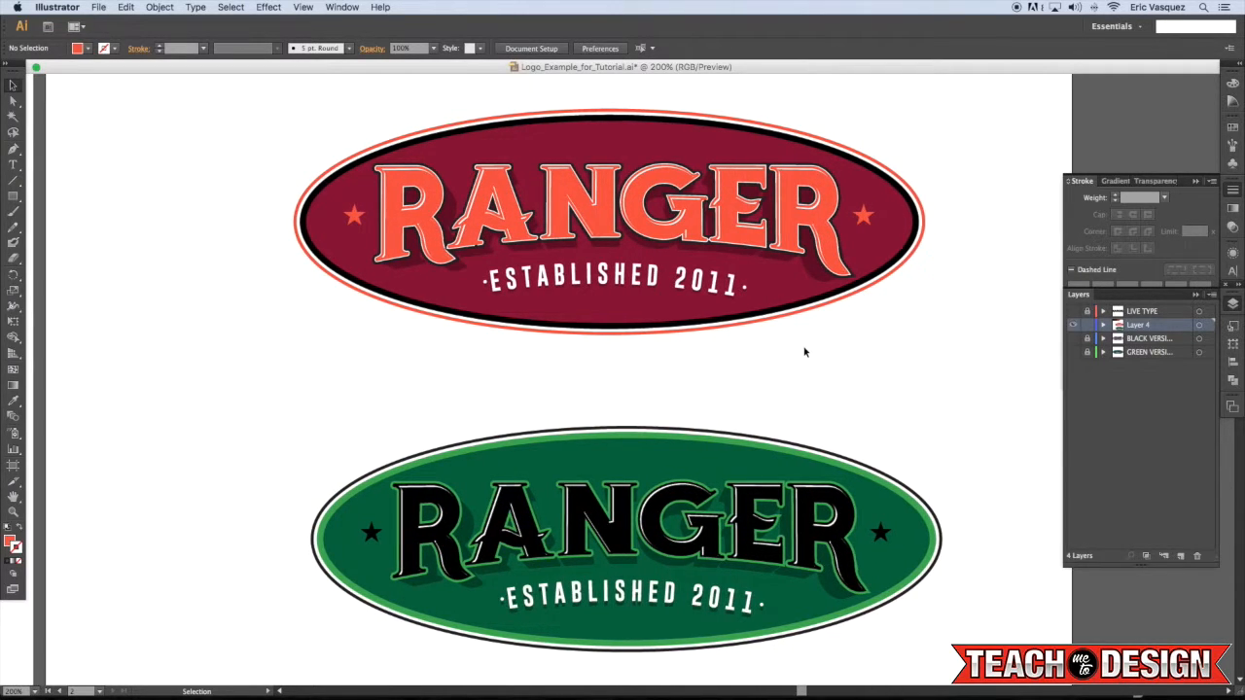
scroll(805, 352, "down", 1)
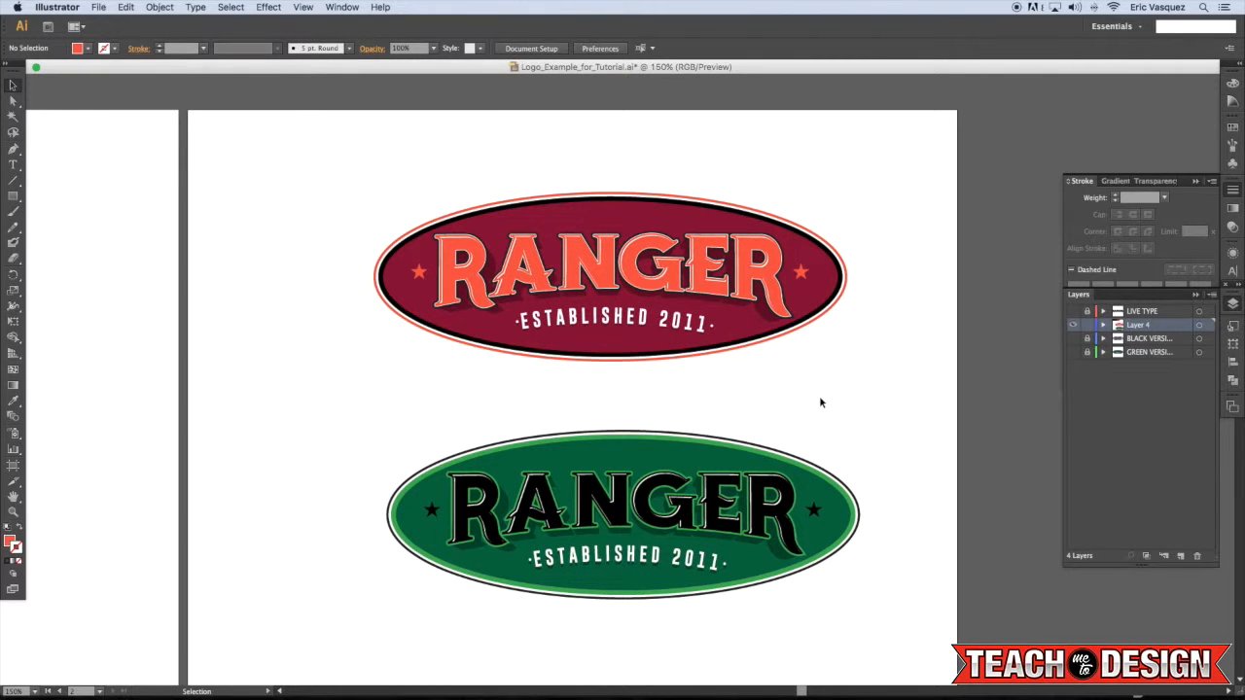
key("super+minus")
left_click_drag(819, 384, 807, 425)
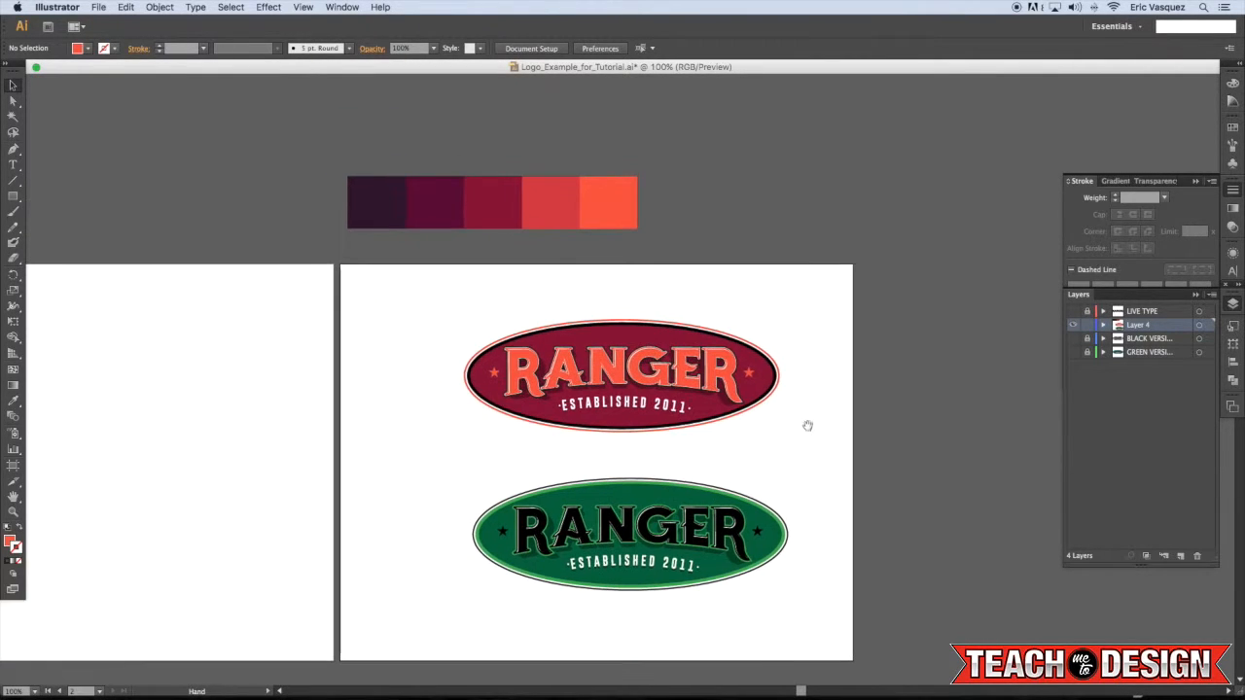
Delete the five-color palette strip above the second artboard
key("Delete")
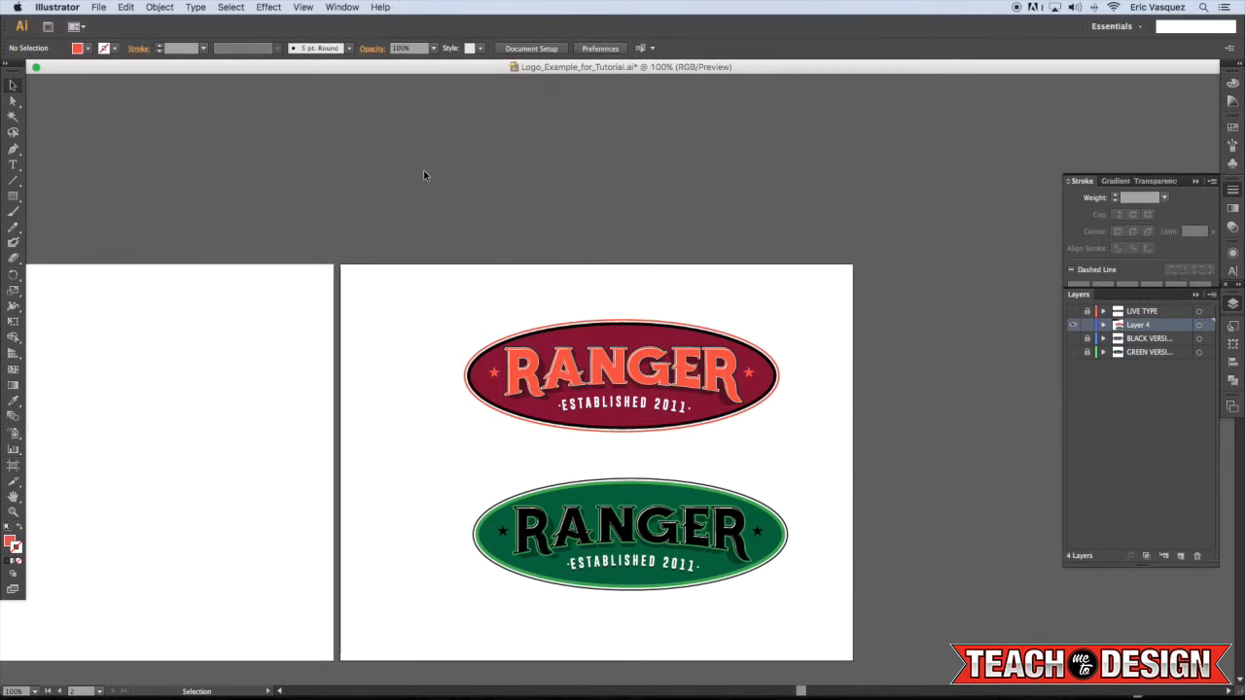
Switch to Chrome, return to the Adobe Color theme list, and minimize the browser window
key("super+Tab")
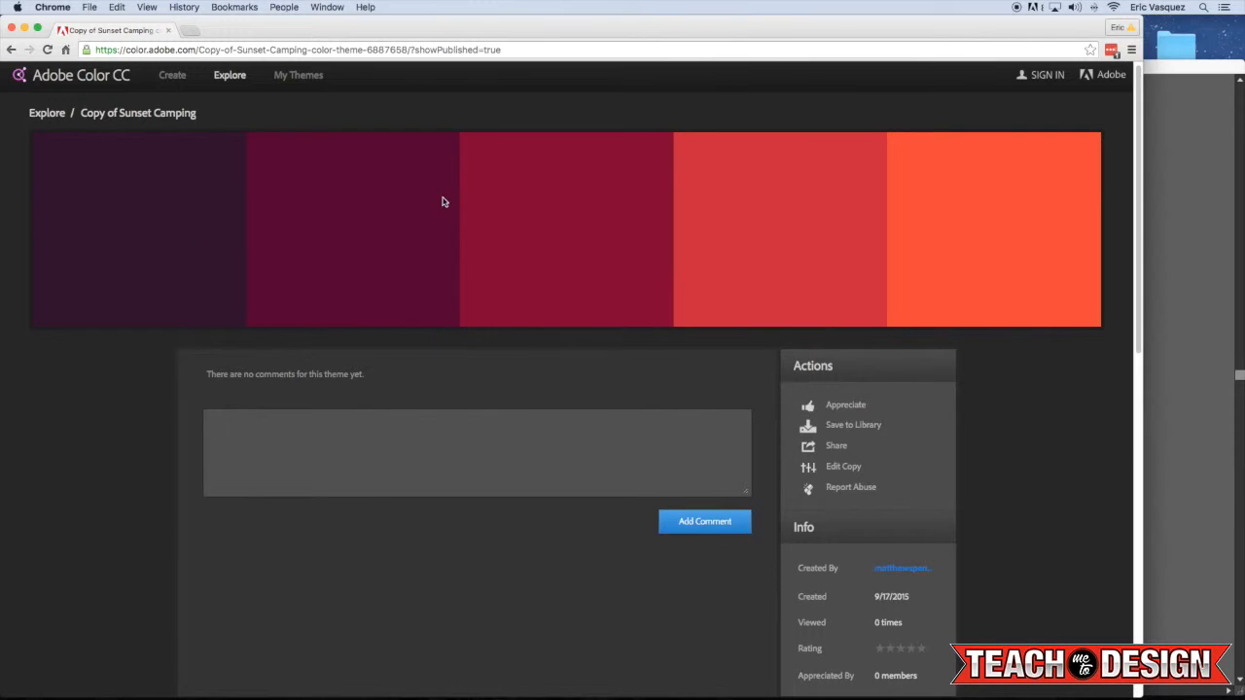
left_click(9, 49)
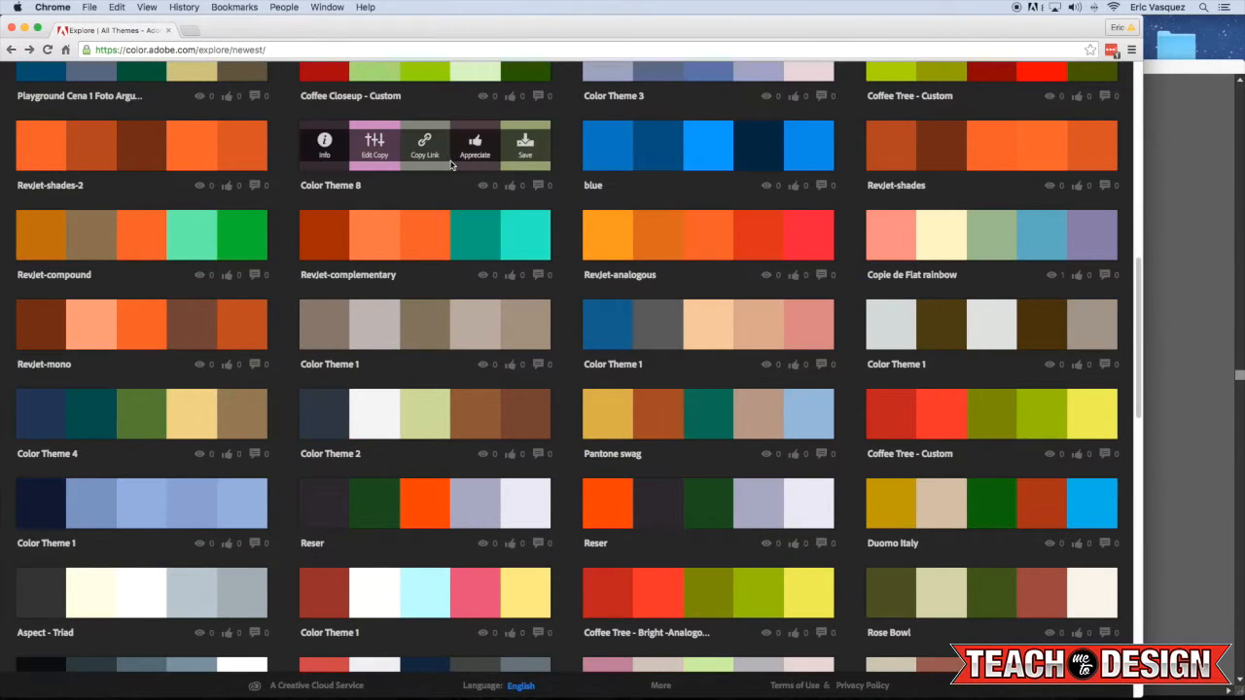
left_click(25, 27)
Select the whole red RANGER logo and open Recolor Artwork for it from the Color Guide, keeping the logo in view
scroll(597, 253, "down", 2)
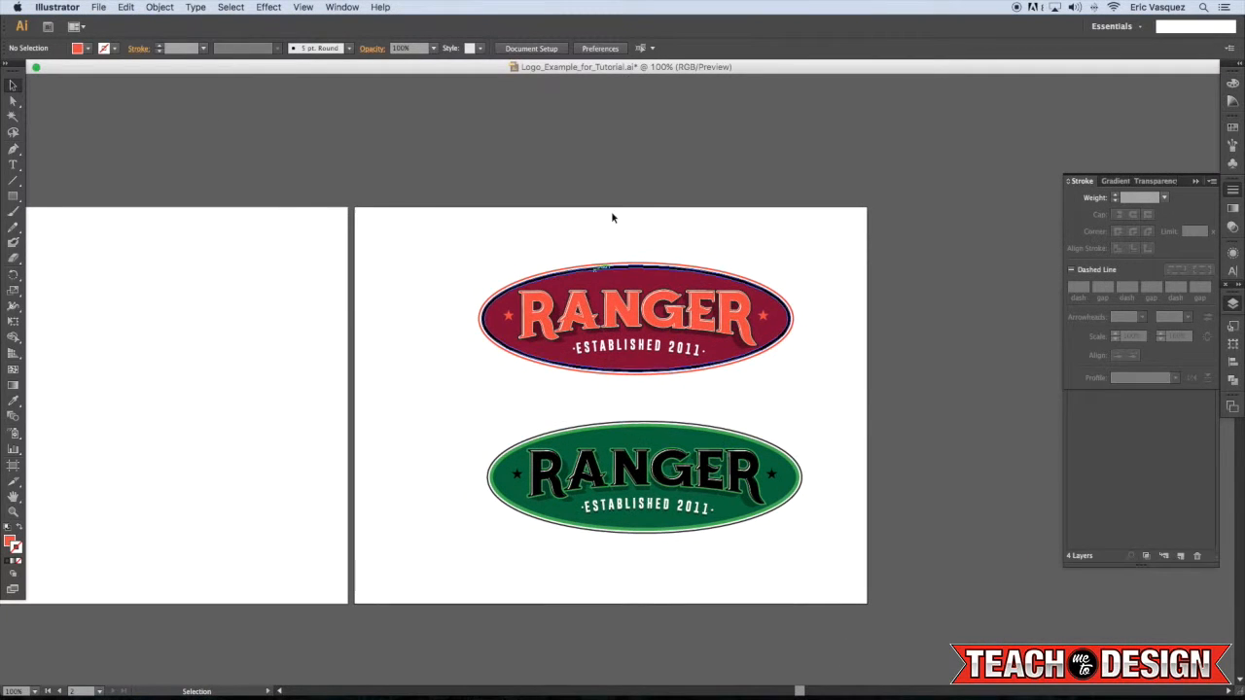
key("super+equal")
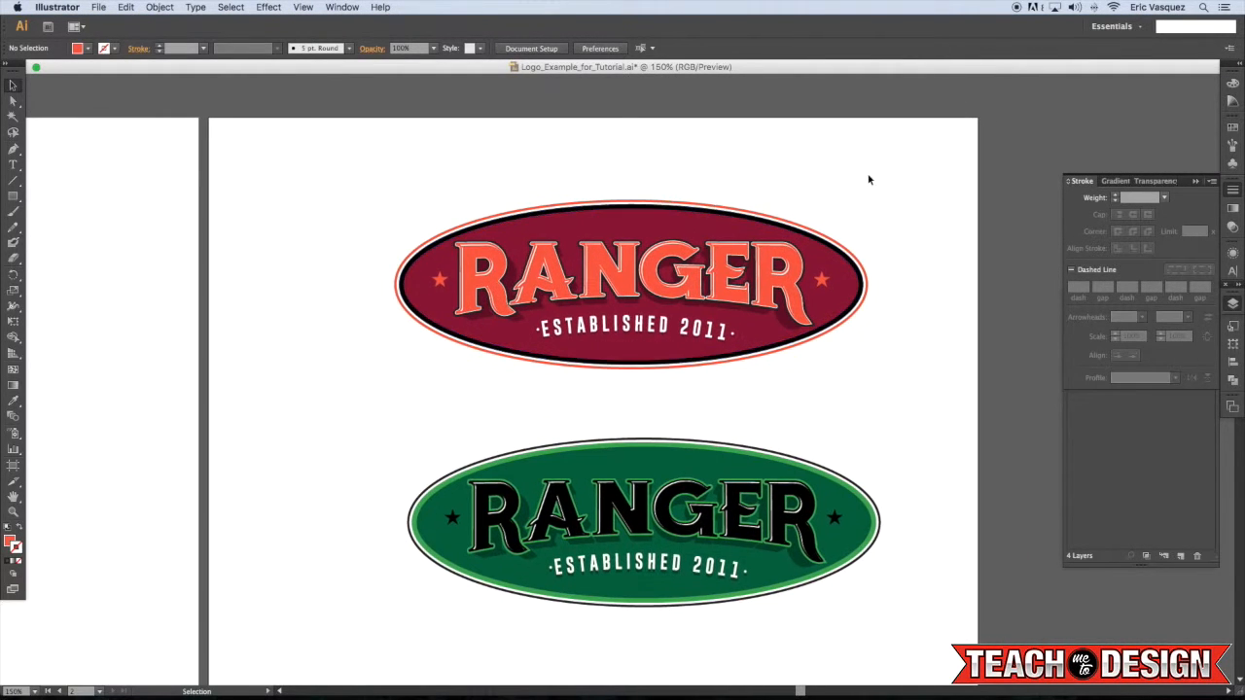
left_click_drag(910, 182, 349, 384)
scroll(929, 168, "left", 2)
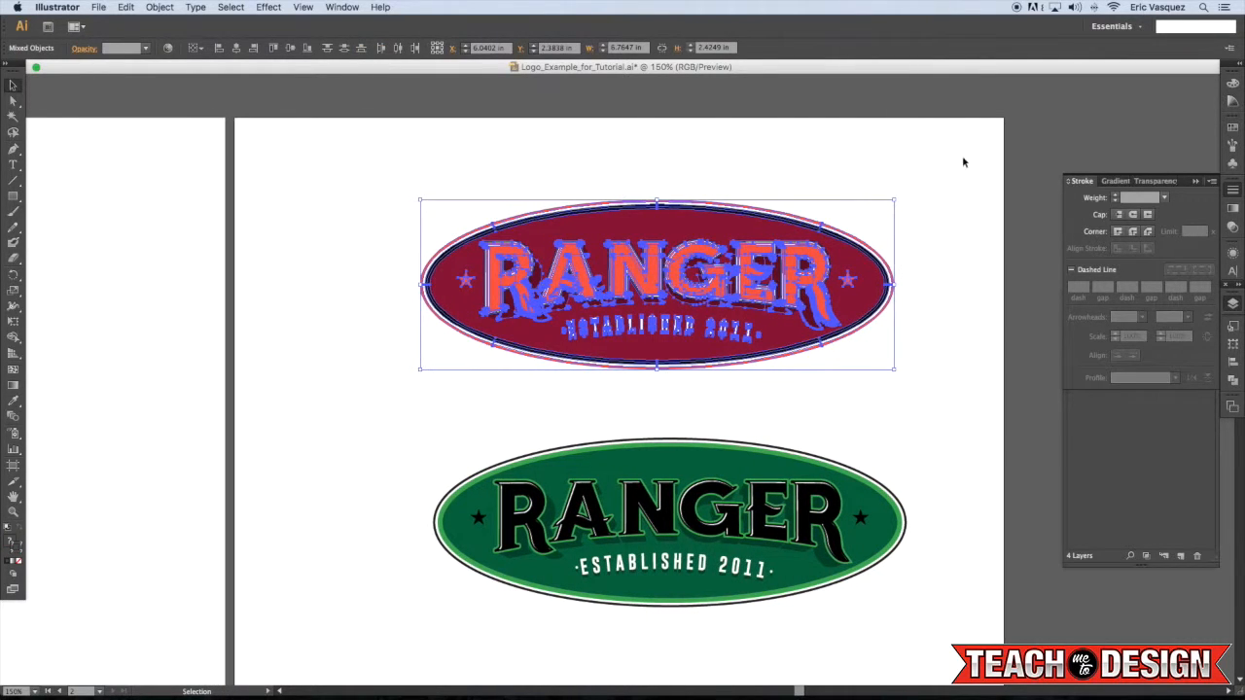
left_click(1233, 102)
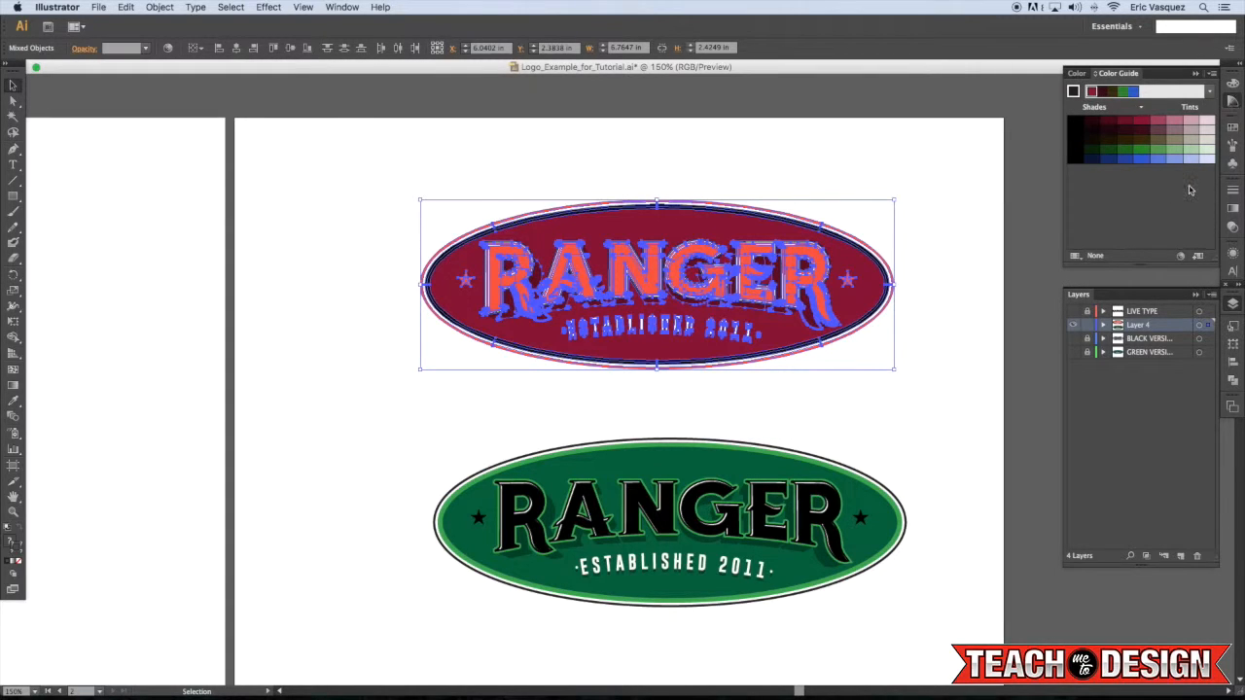
left_click(1181, 257)
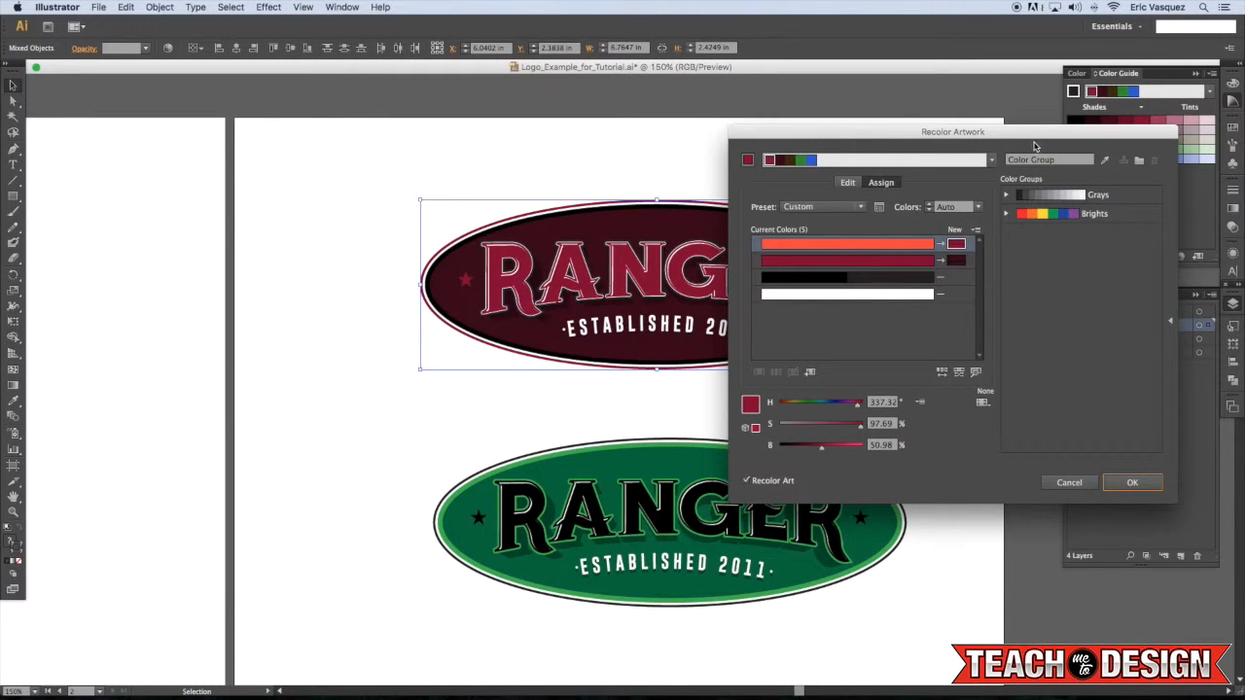
left_click_drag(1032, 136, 1083, 139)
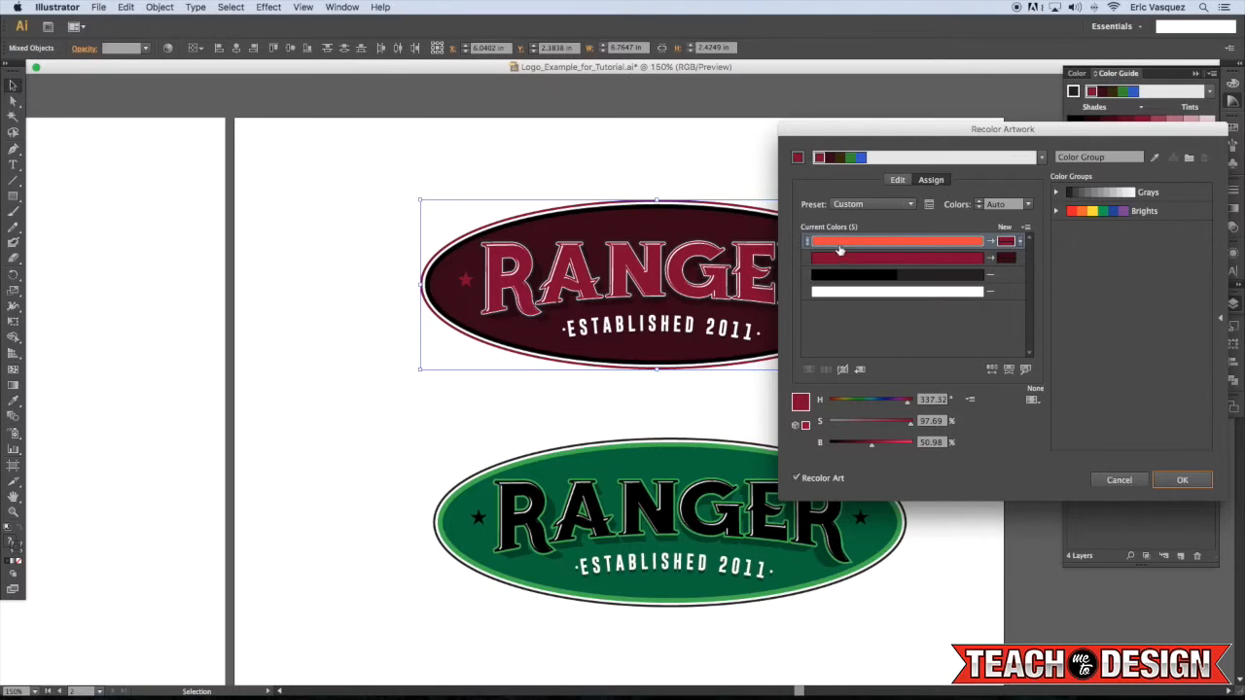
Recolor the orange parts of the logo bright red with 100% saturation and 83% brightness
left_click_drag(840, 244, 889, 245)
left_click(1021, 244)
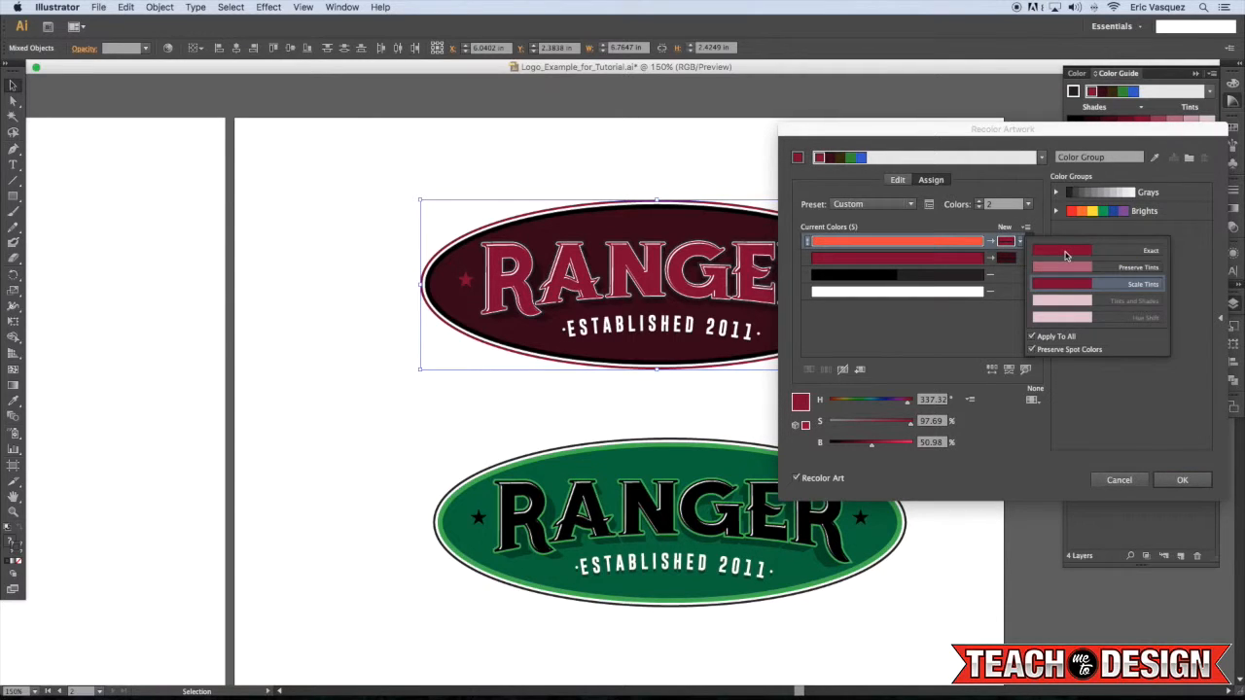
left_click(1007, 243)
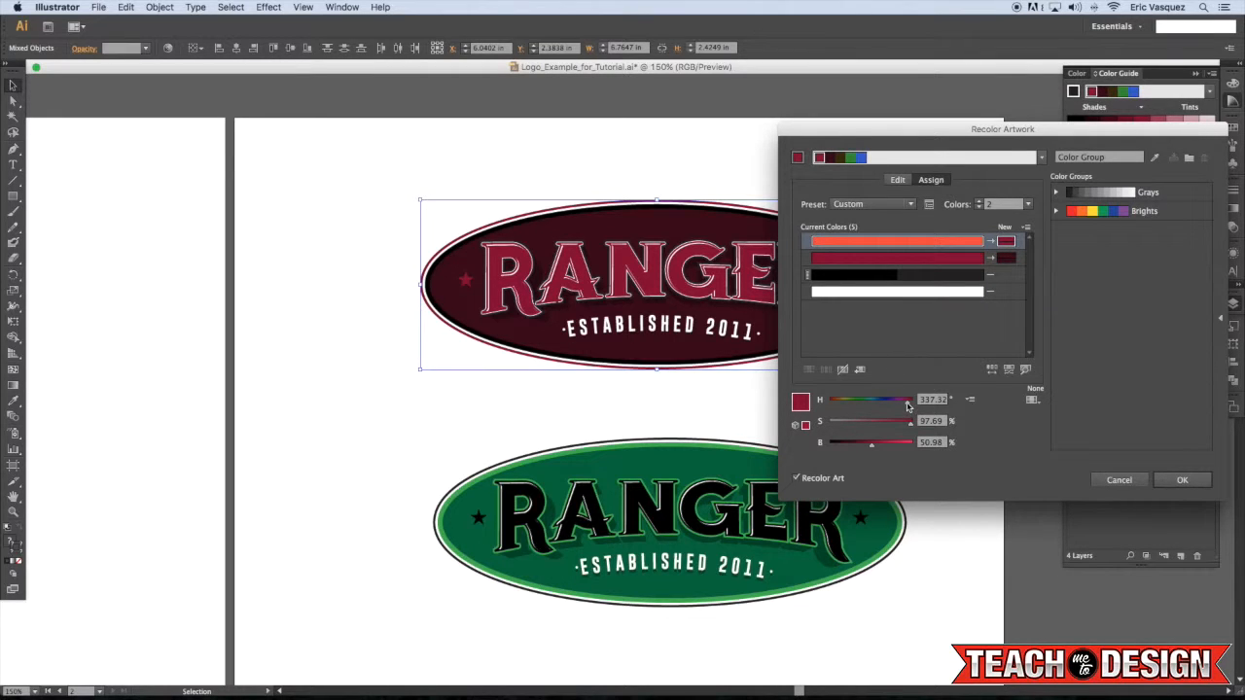
left_click_drag(905, 405, 864, 405)
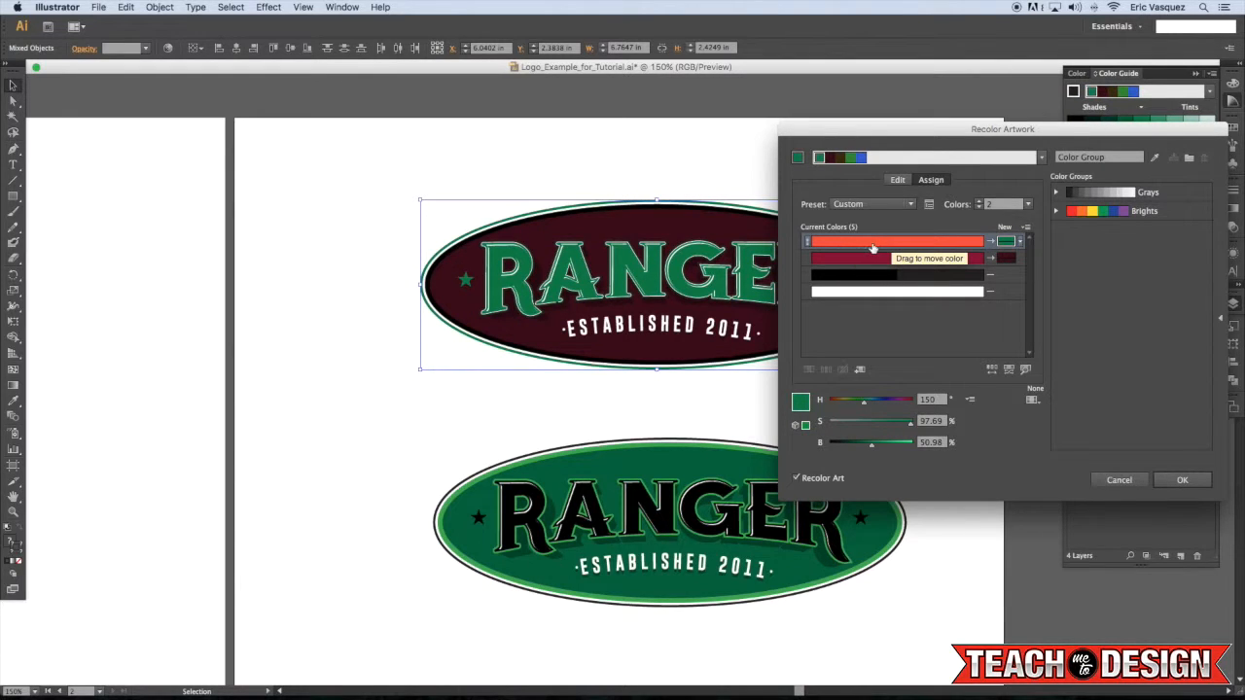
left_click_drag(866, 407, 920, 423)
left_click_drag(845, 406, 884, 407)
left_click_drag(909, 448, 909, 407)
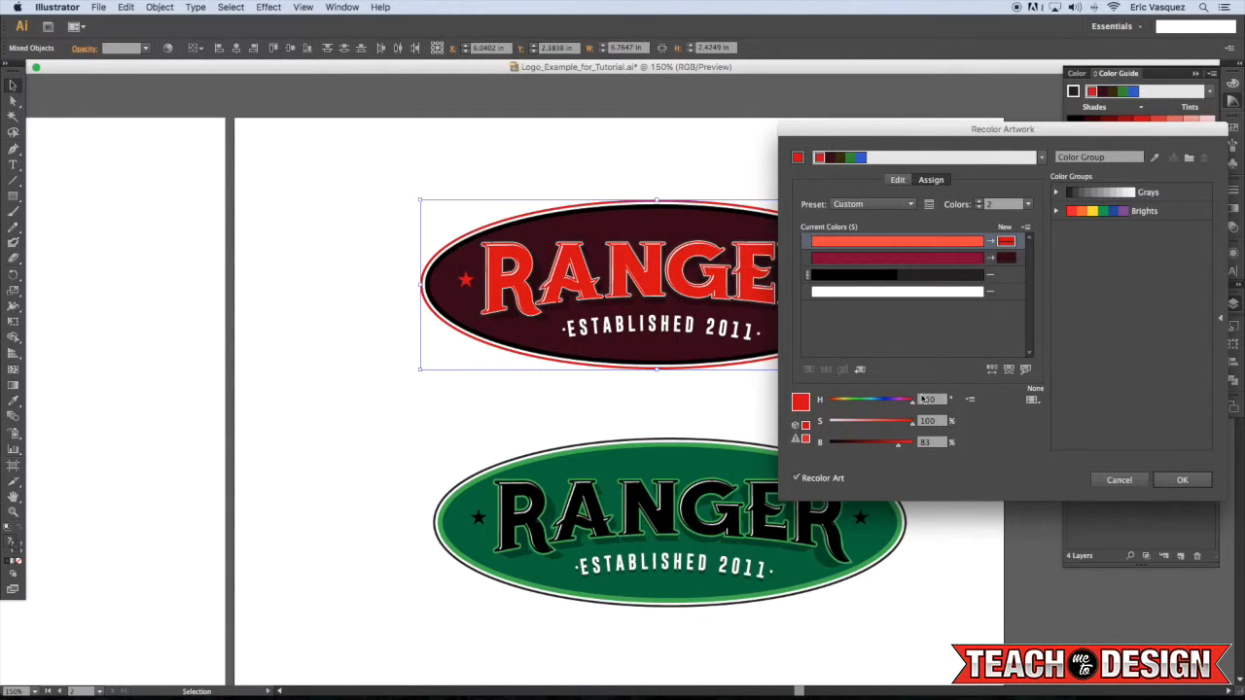
Recolor the maroon oval teal with hue 180°, saturation 100% and brightness 74%
left_click(1006, 258)
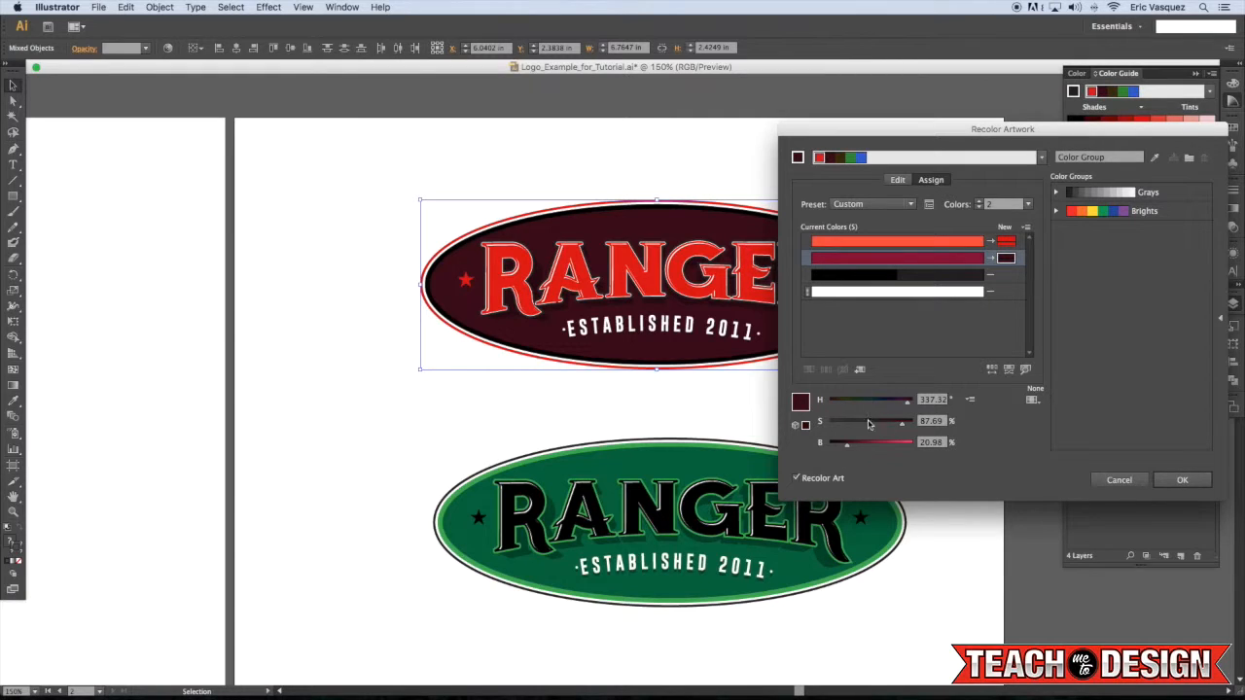
left_click_drag(849, 444, 887, 445)
left_click_drag(891, 400, 891, 449)
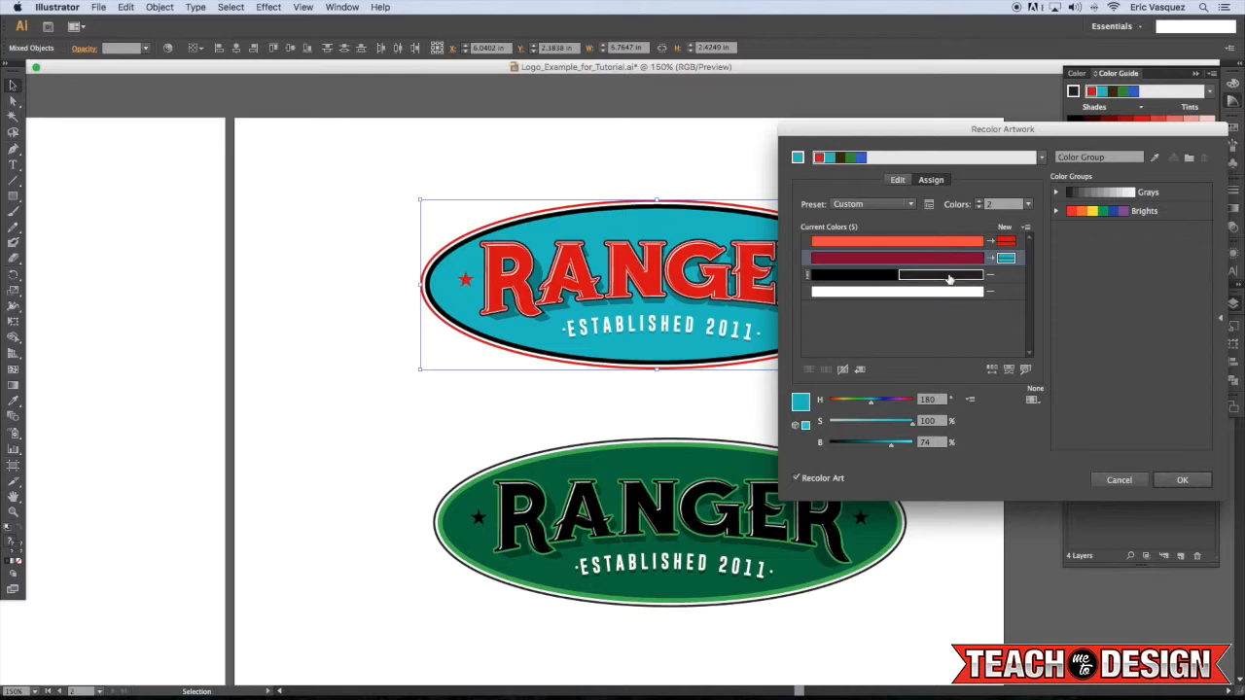
Add a new color to the harmony for the logo's black tones and set it to white with 0% saturation and 100% brightness
left_click(885, 276)
left_click_drag(967, 275, 1007, 280)
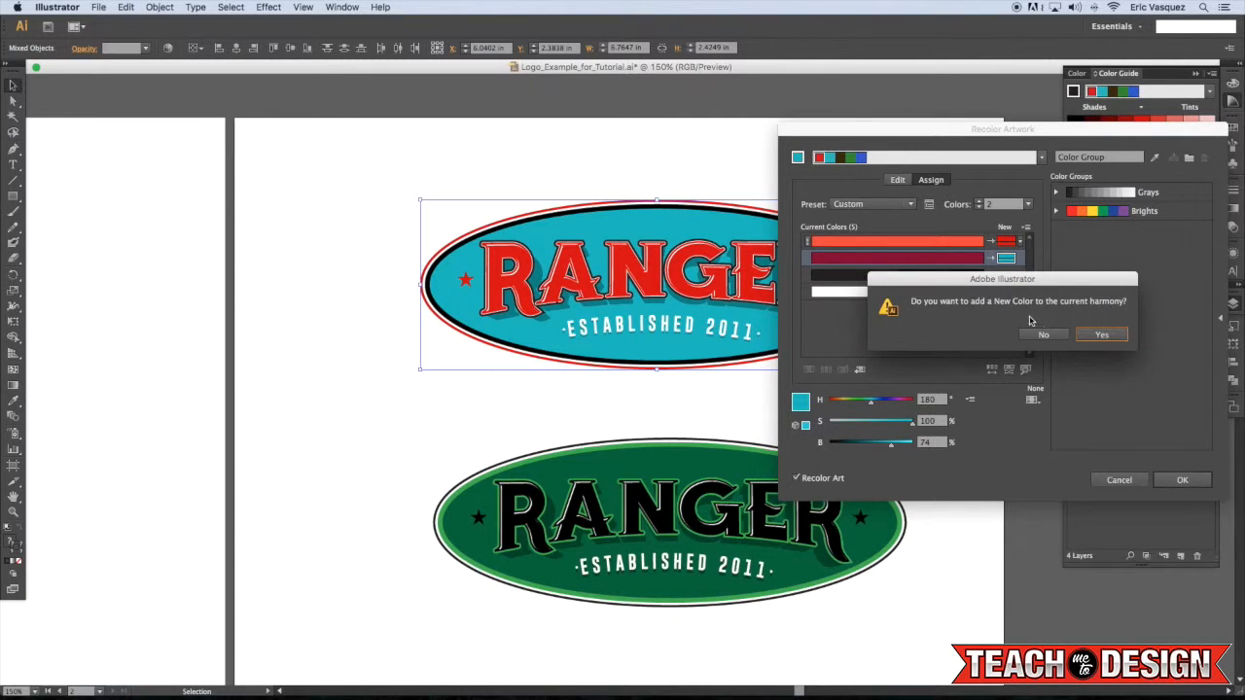
left_click(1099, 334)
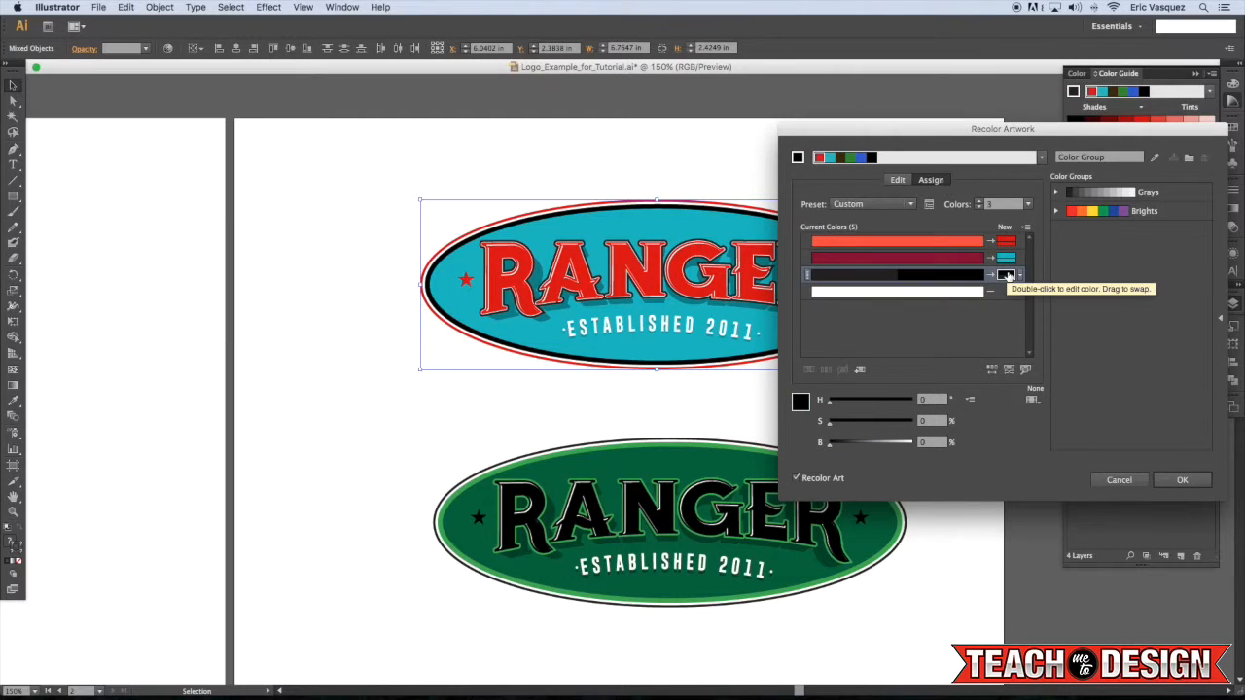
left_click_drag(830, 443, 915, 401)
left_click(985, 275)
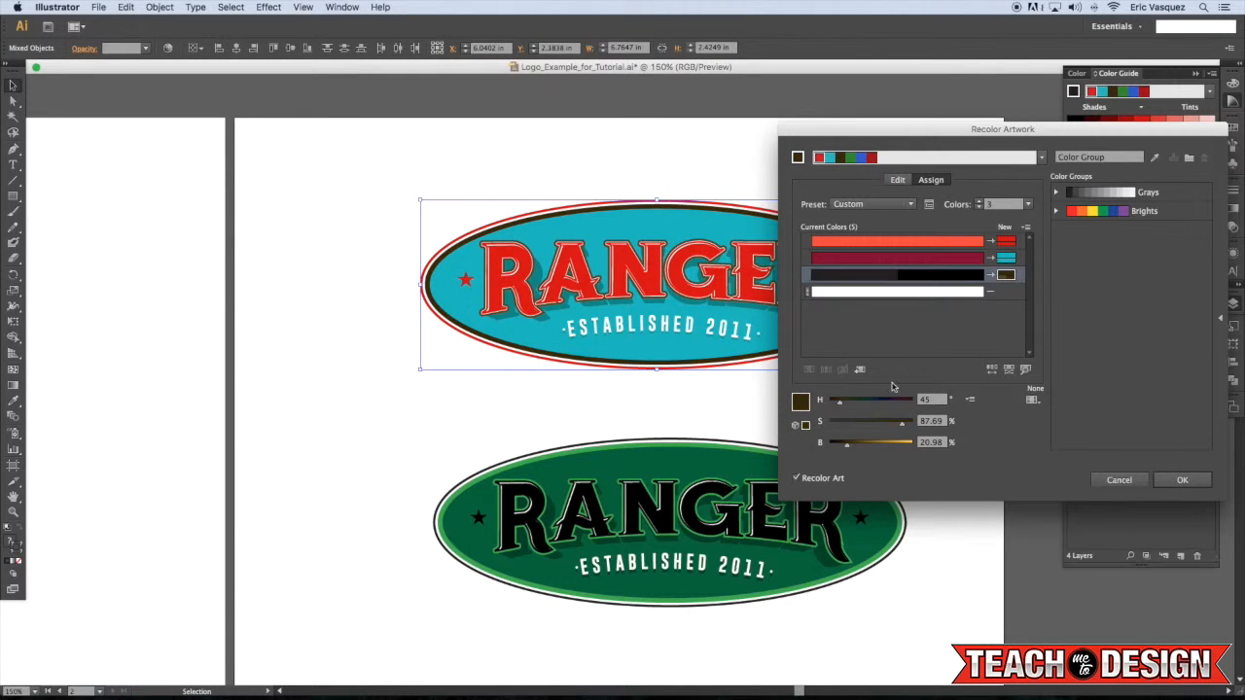
left_click_drag(850, 401, 952, 444)
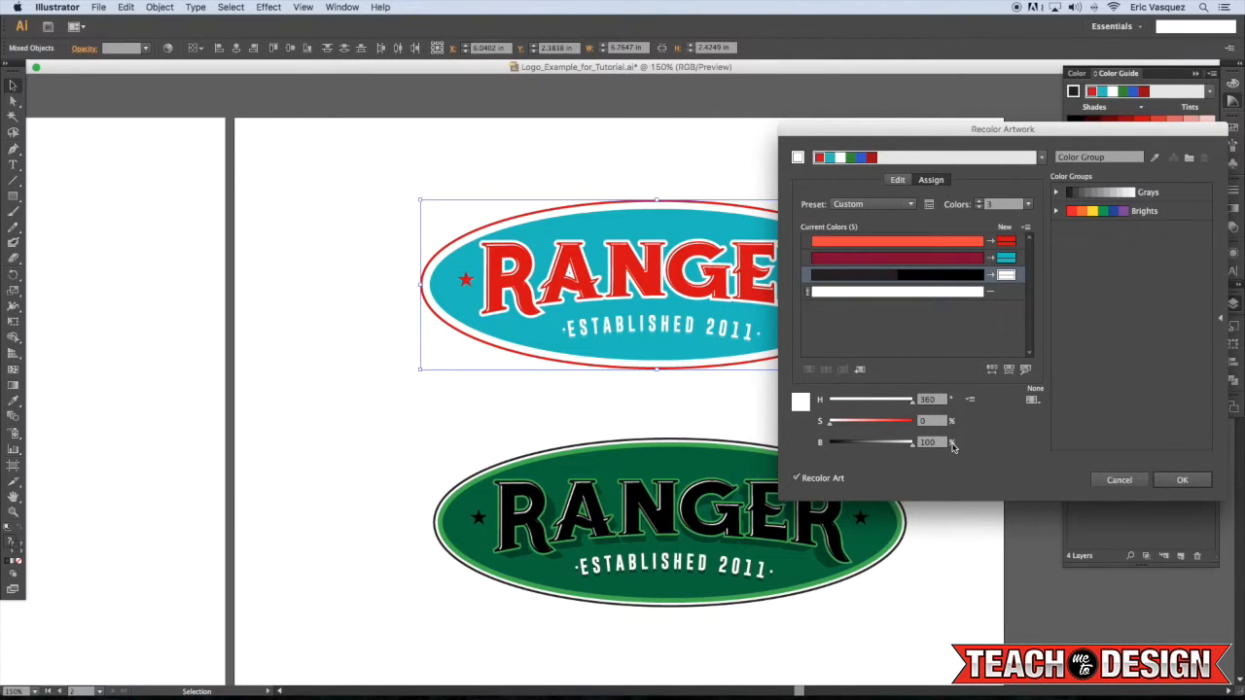
Add a new color for the logo's white parts and make it pale green with 41% saturation and 100% brightness
left_click(866, 295)
left_click_drag(866, 297, 1010, 297)
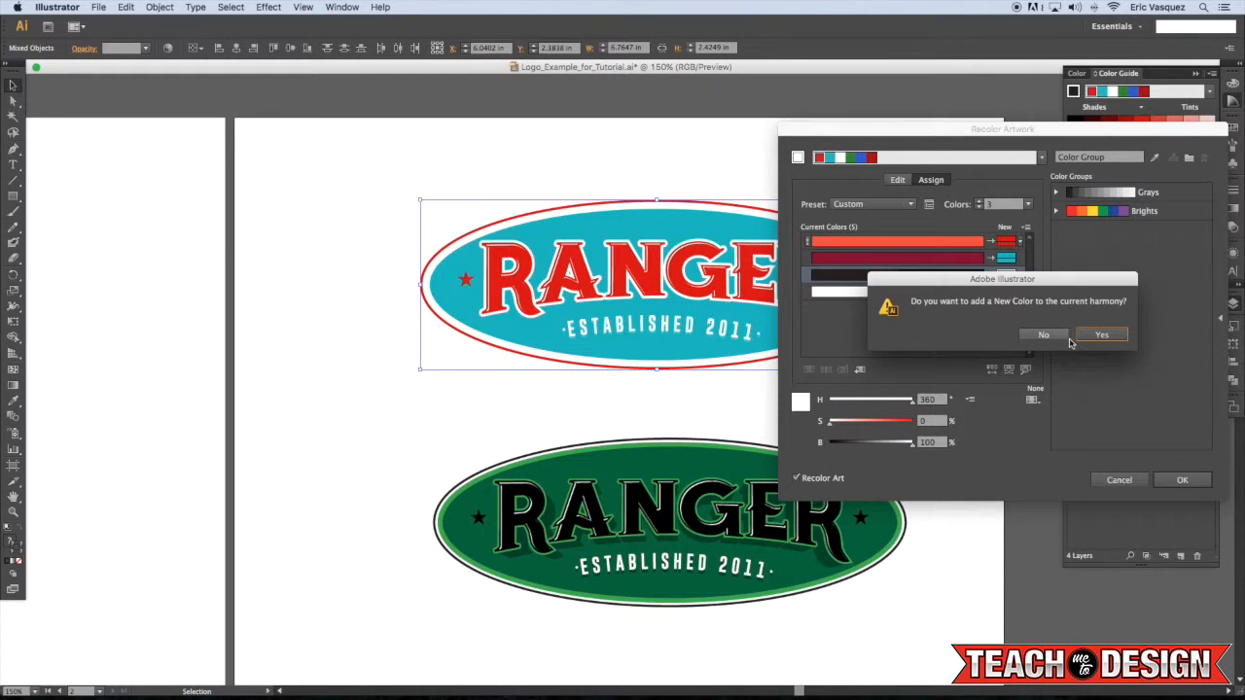
left_click(1100, 336)
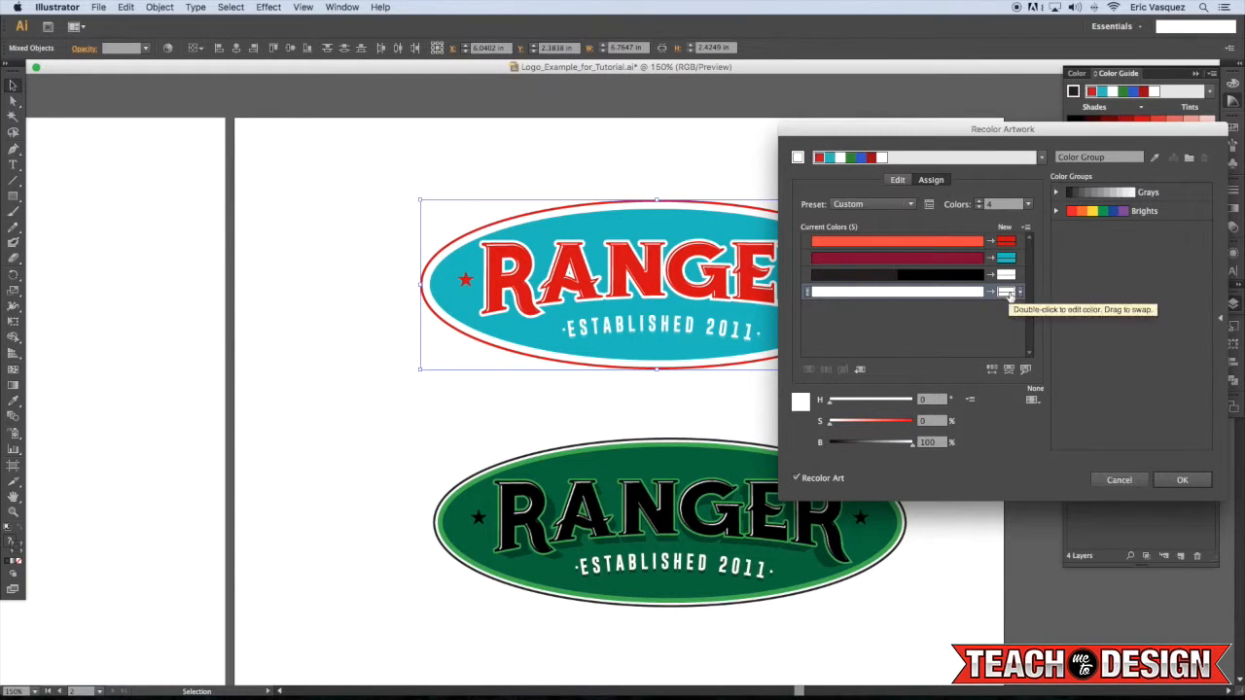
left_click(846, 418)
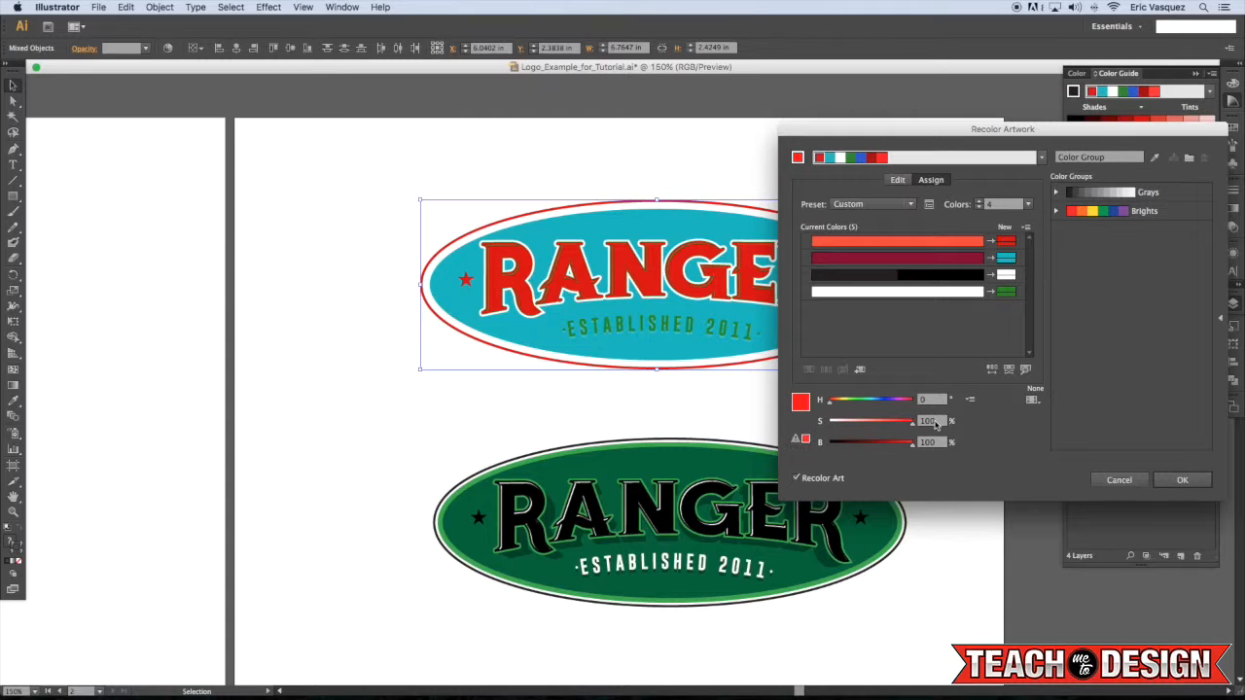
left_click_drag(835, 401, 828, 444)
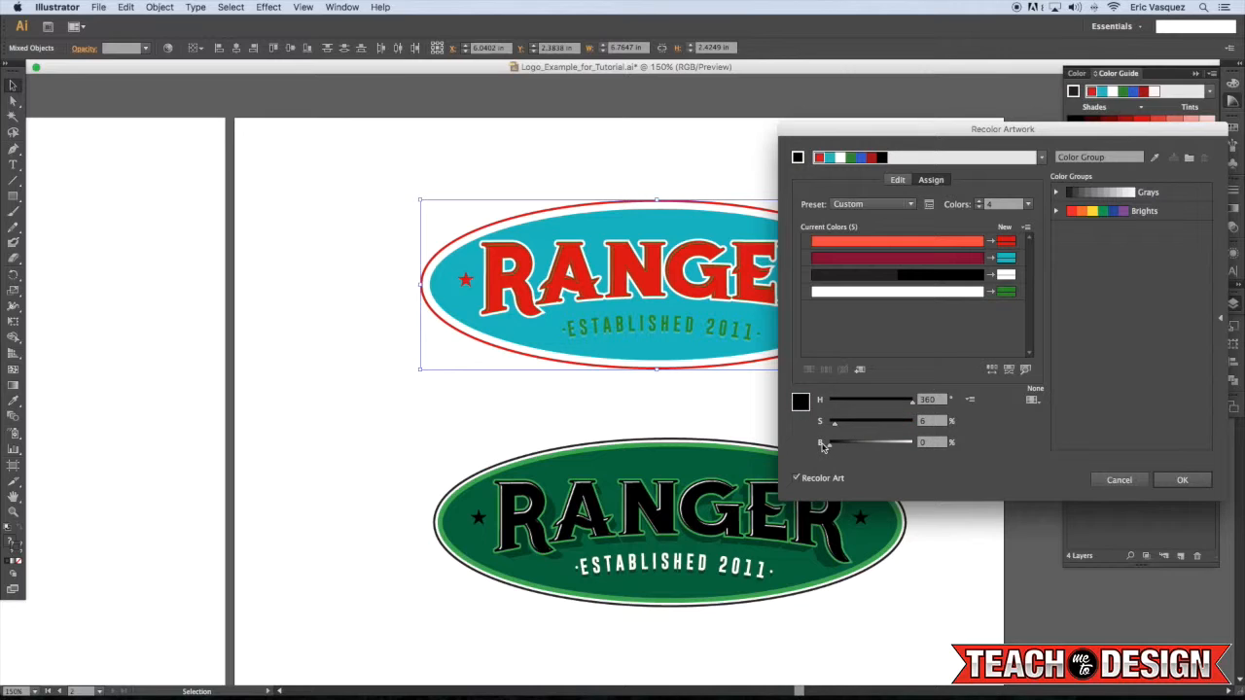
left_click(1006, 292)
left_click_drag(893, 425, 912, 444)
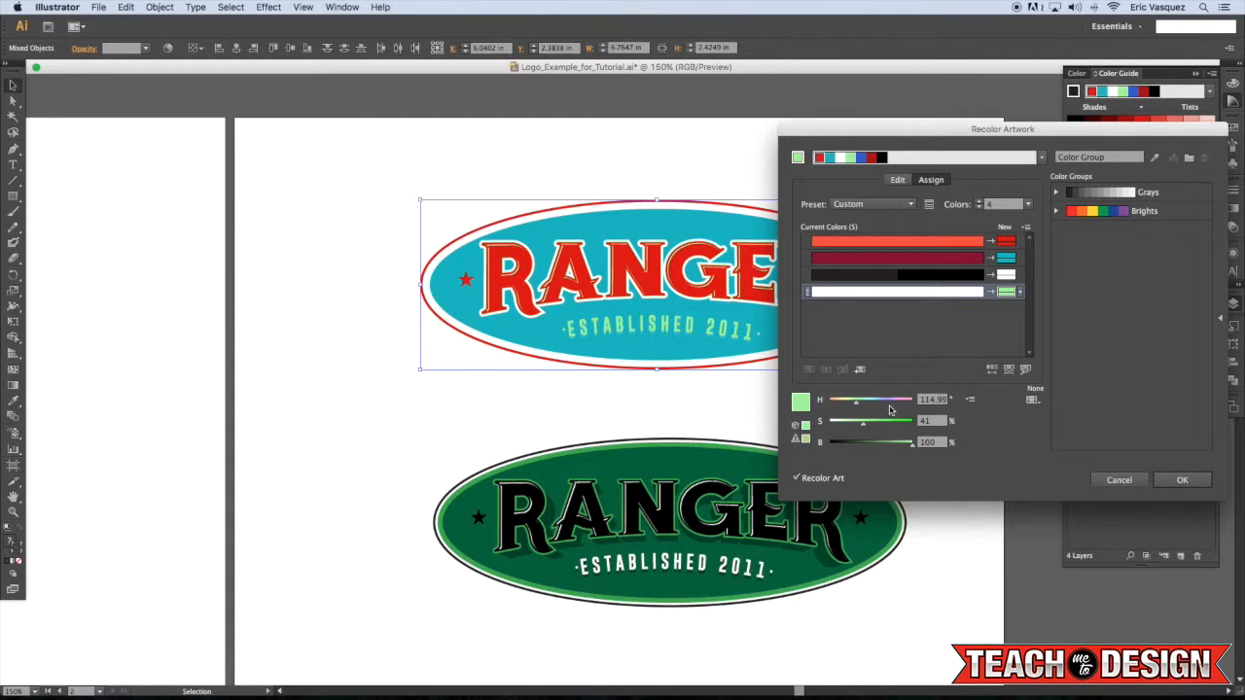
Set the new color for the logo's white parts to black with 79% saturation and 0% brightness, and apply the recoloring
left_click_drag(870, 403, 786, 447)
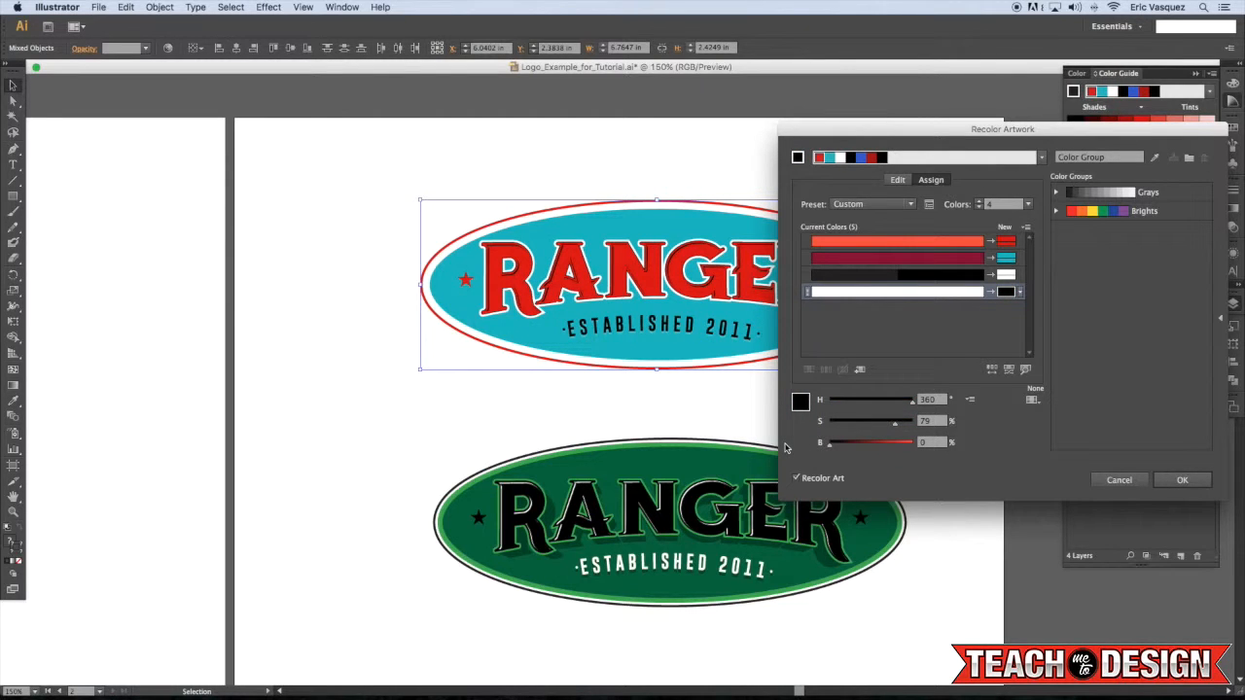
left_click(1182, 479)
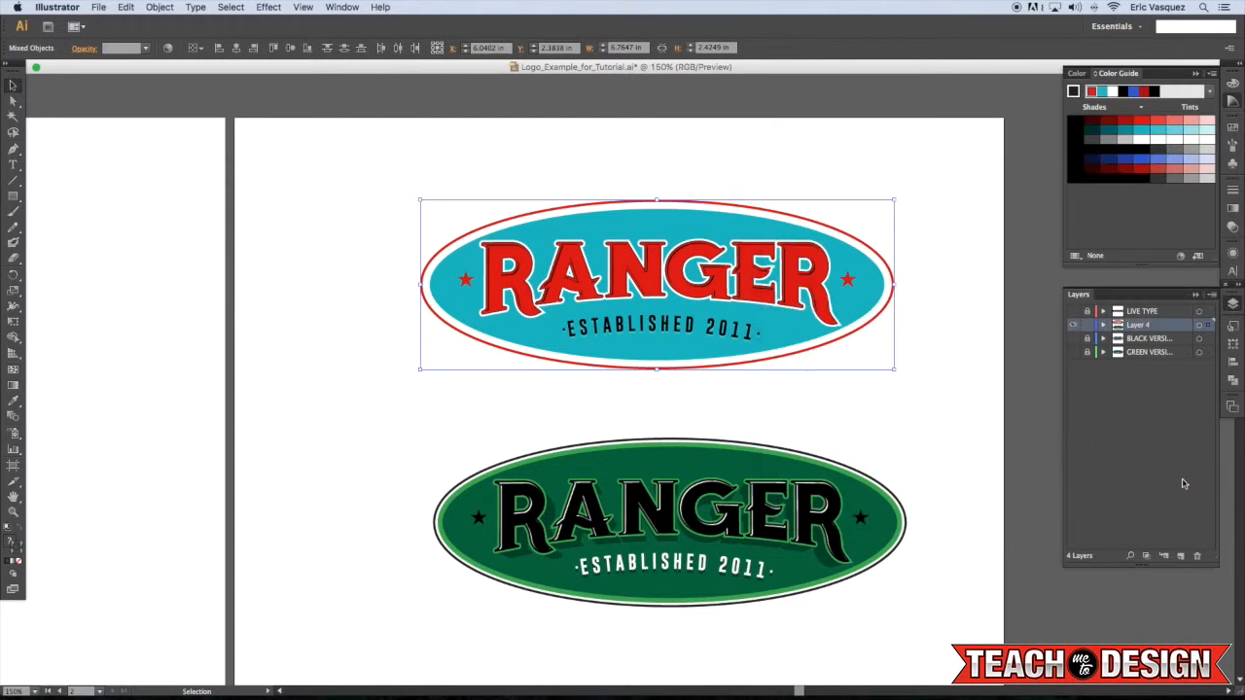
left_click(925, 408)
scroll(924, 298, "up", 1)
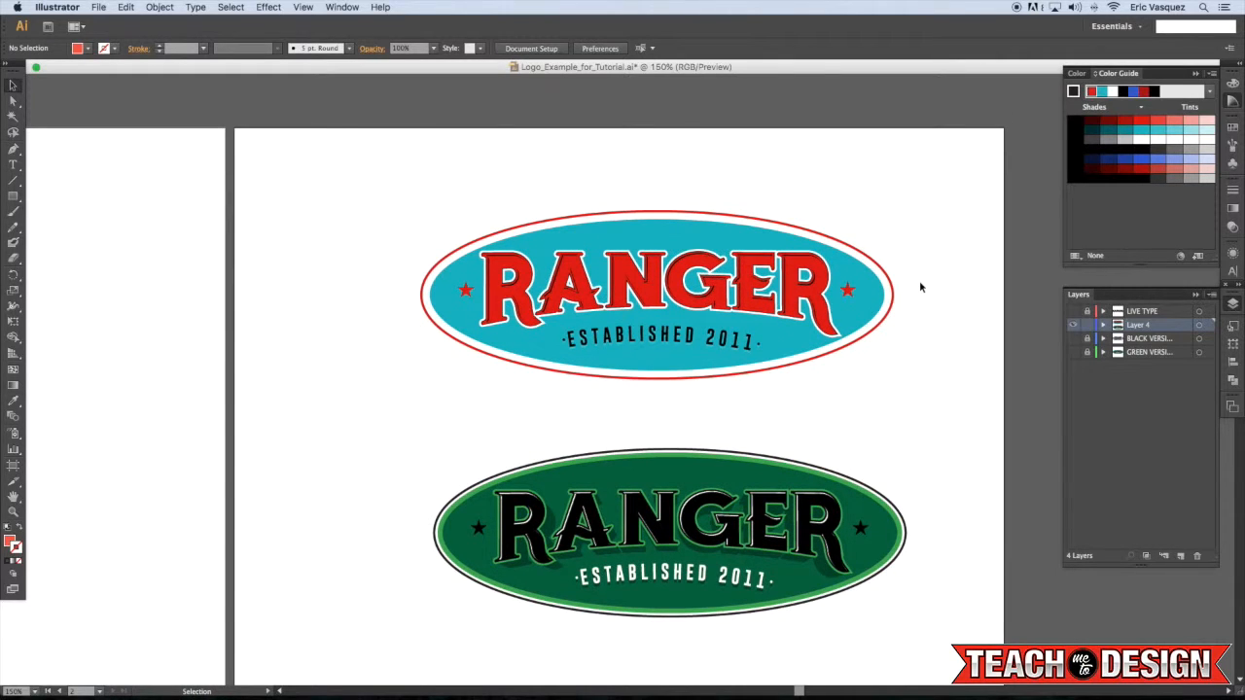
Undo the logo's recoloring and restore it to compare the maroon and teal versions
key("super+shift+z")
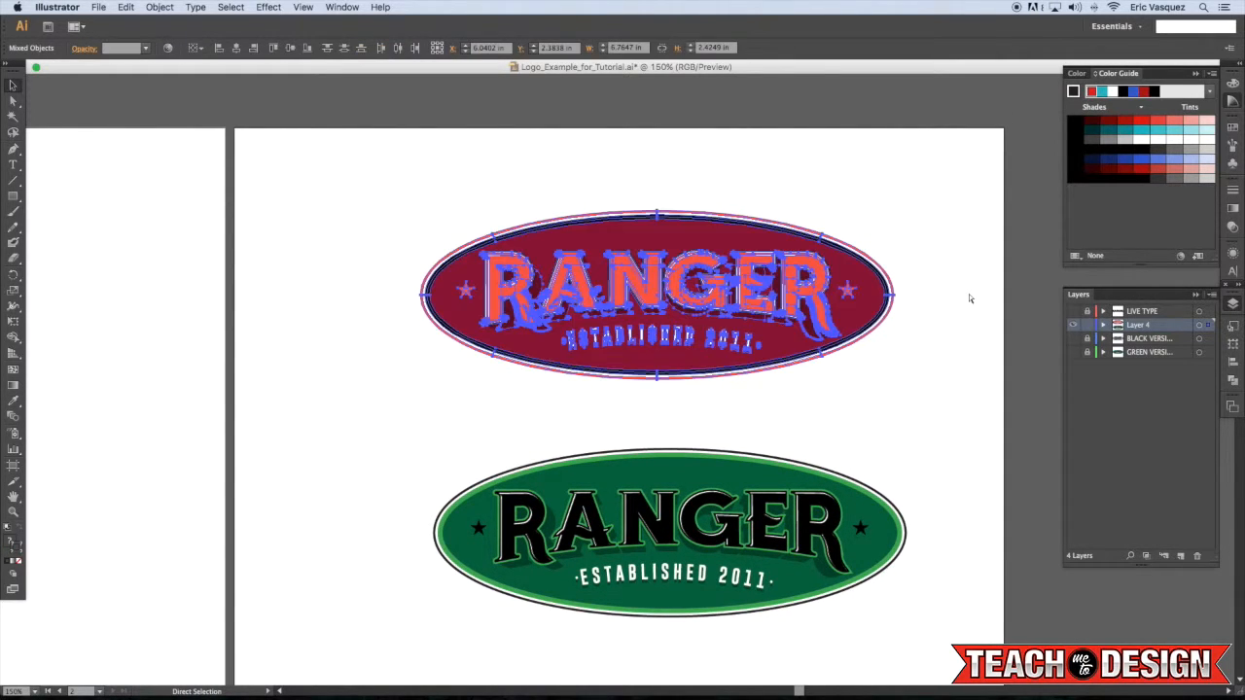
key("super+shift+z")
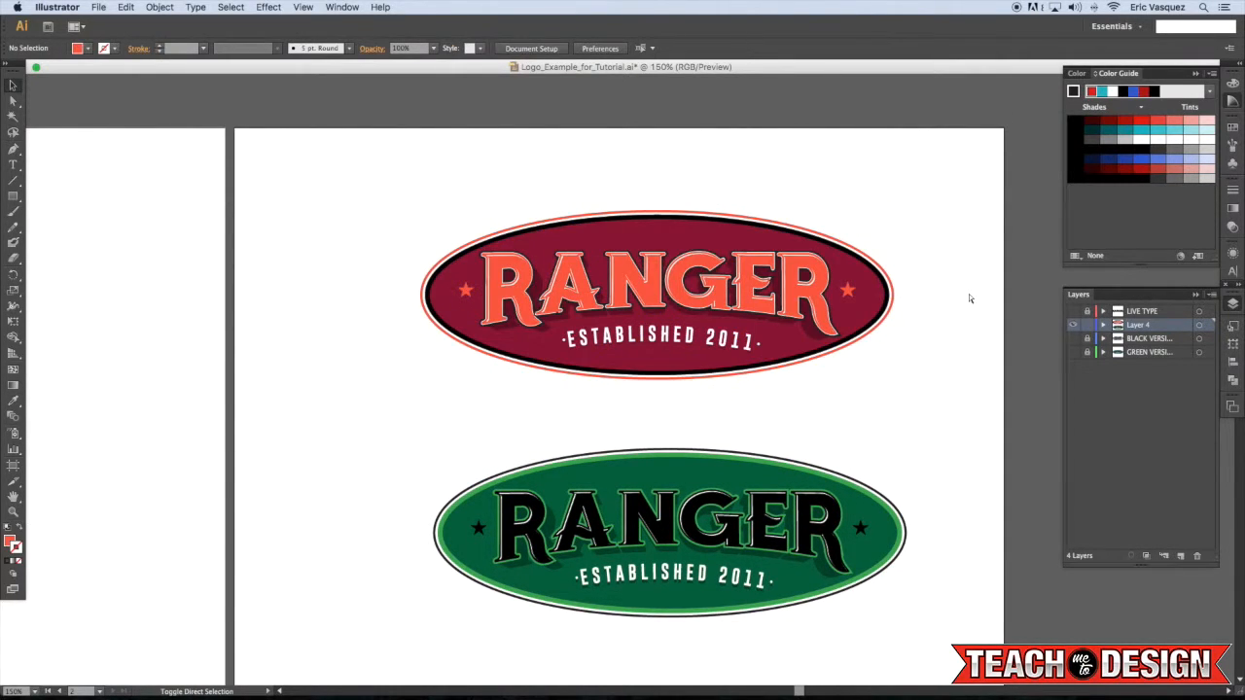
key("super+z")
key("super+z")
key("super+z")
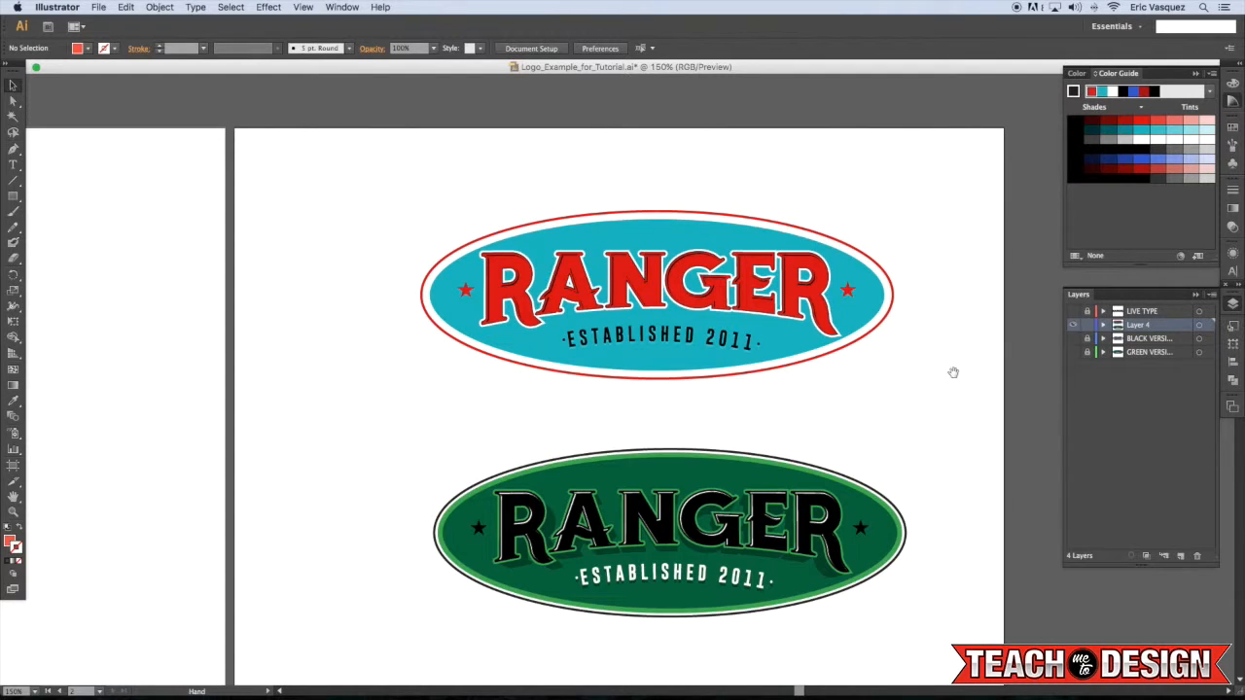
scroll(950, 362, "down", 2)
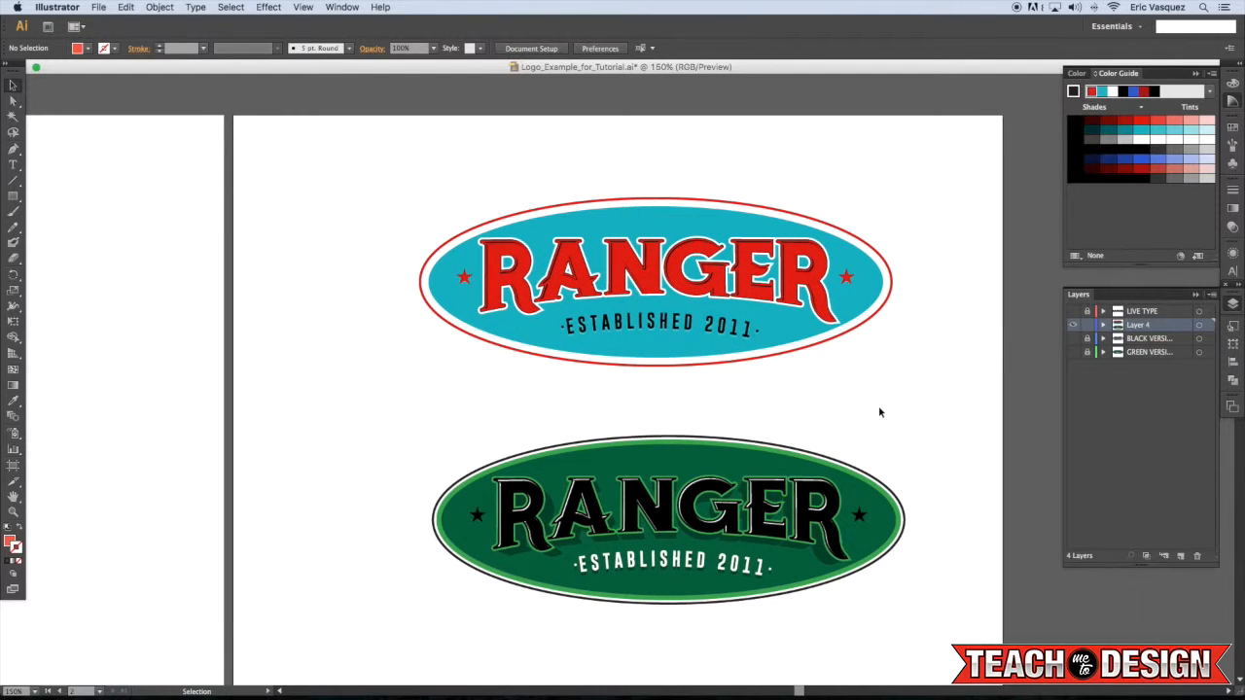
Switch to Chrome, look through the newest themes on Adobe Color, and return to the logo document in Illustrator
key("super+Tab")
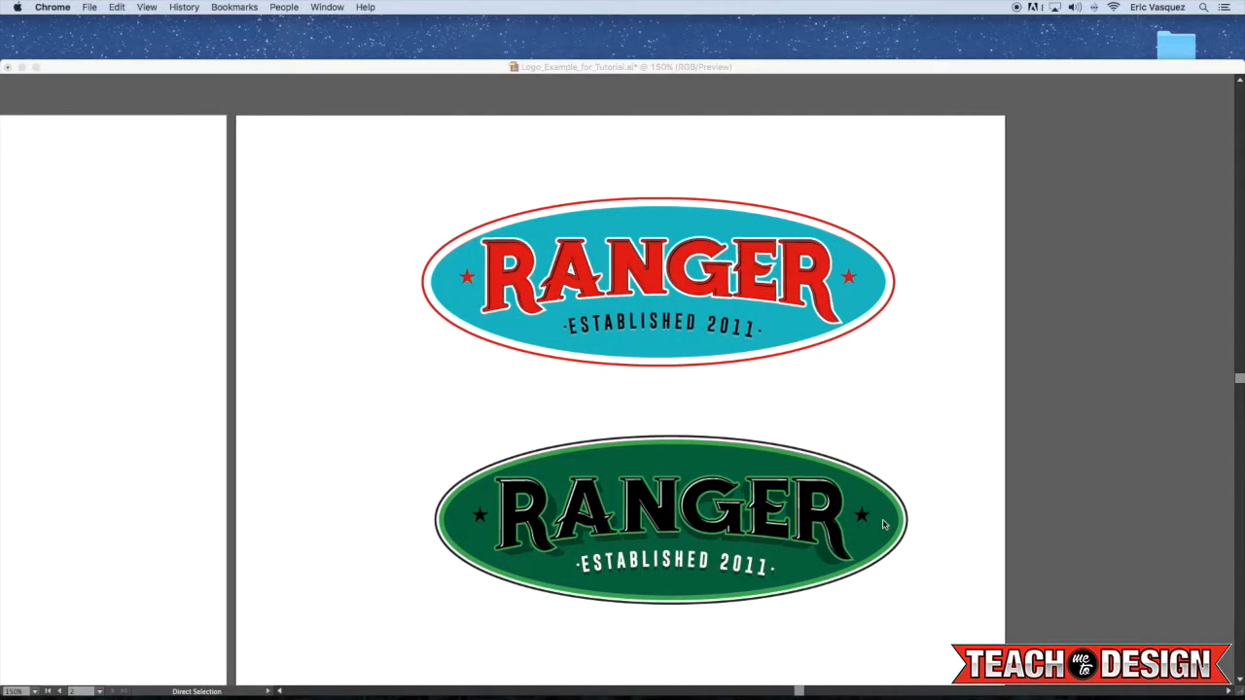
mouse_move(924, 693)
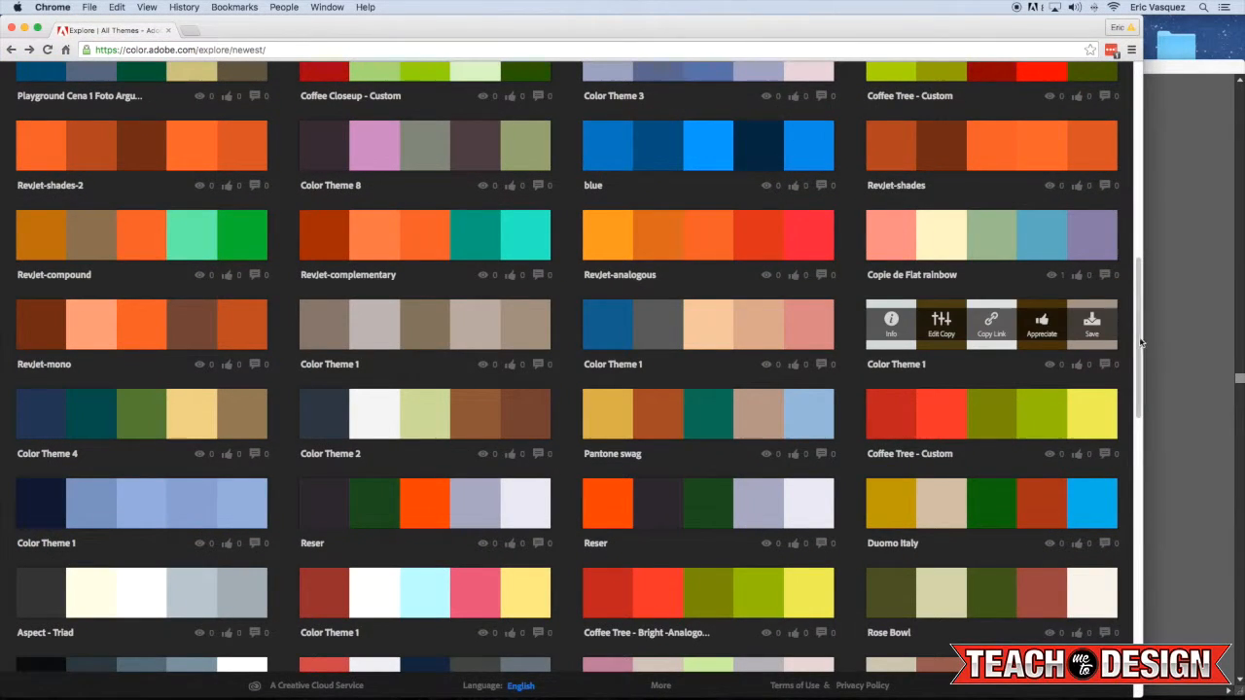
scroll(1139, 311, "up", 10)
left_click(1175, 214)
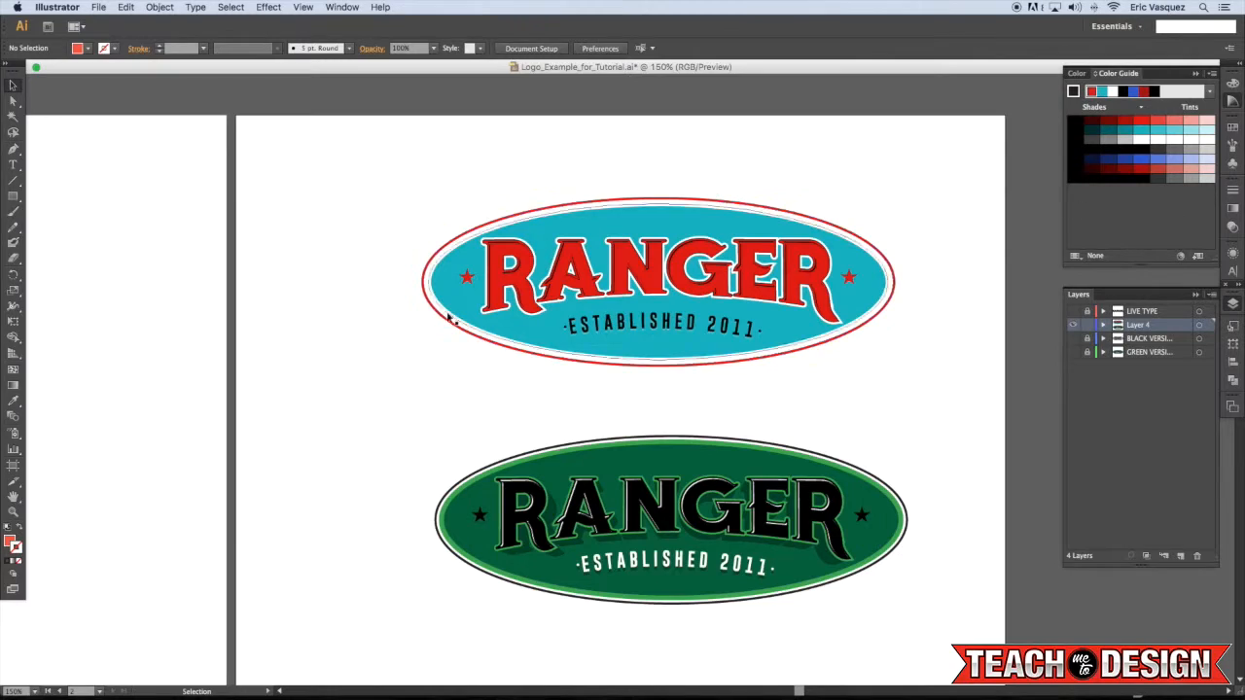